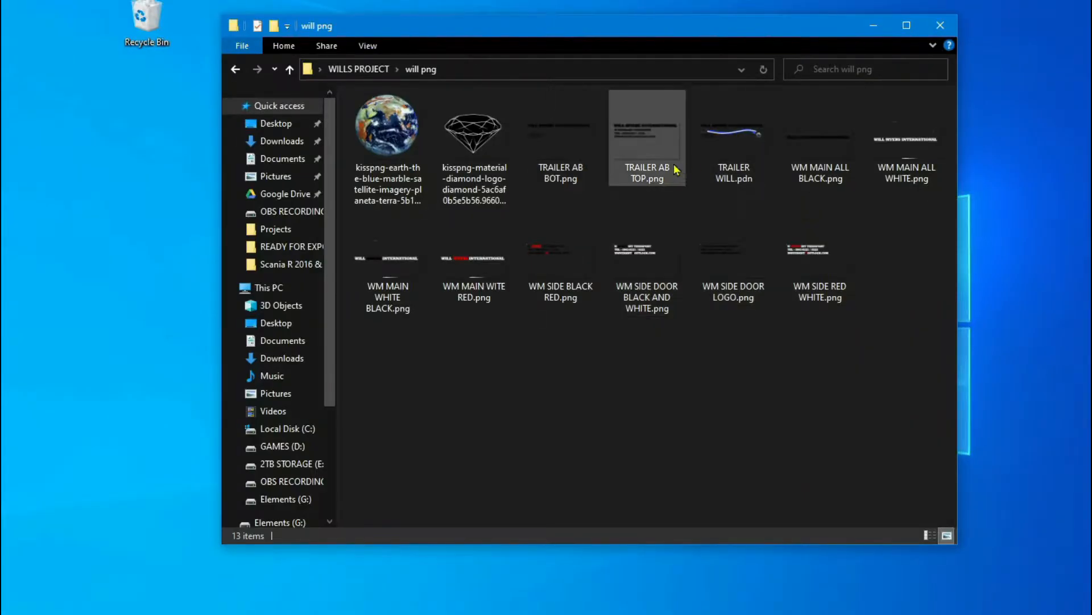
Step: Close the project image folder and open Cabin A (XXL).png from the MAN TGX folder of ETS-2-Templates-v2.0.1-game-version-1.38 in paint.net
left_click(946, 25)
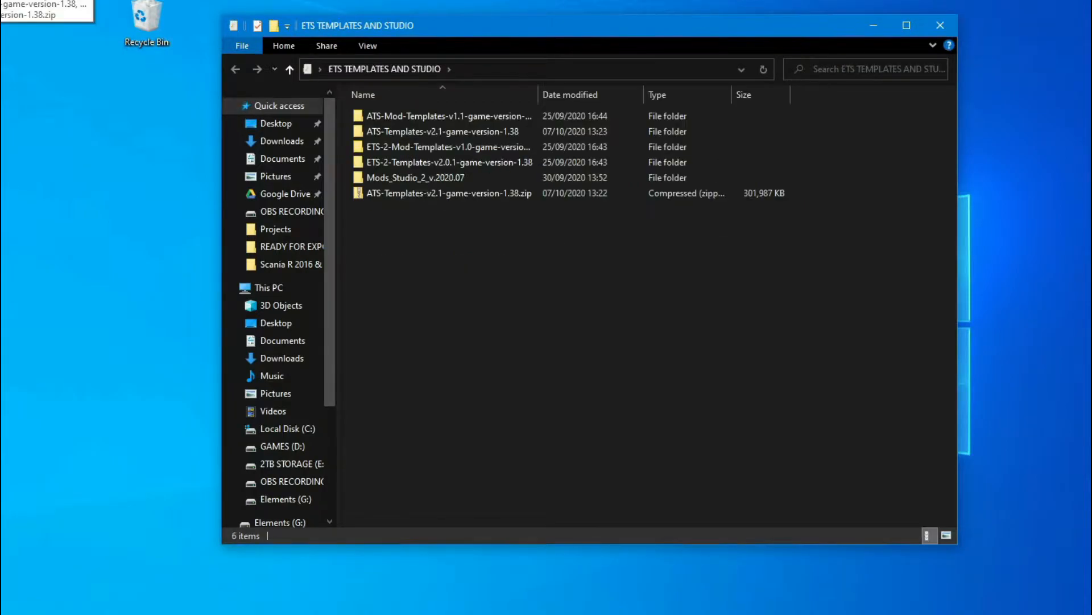
double_click(440, 163)
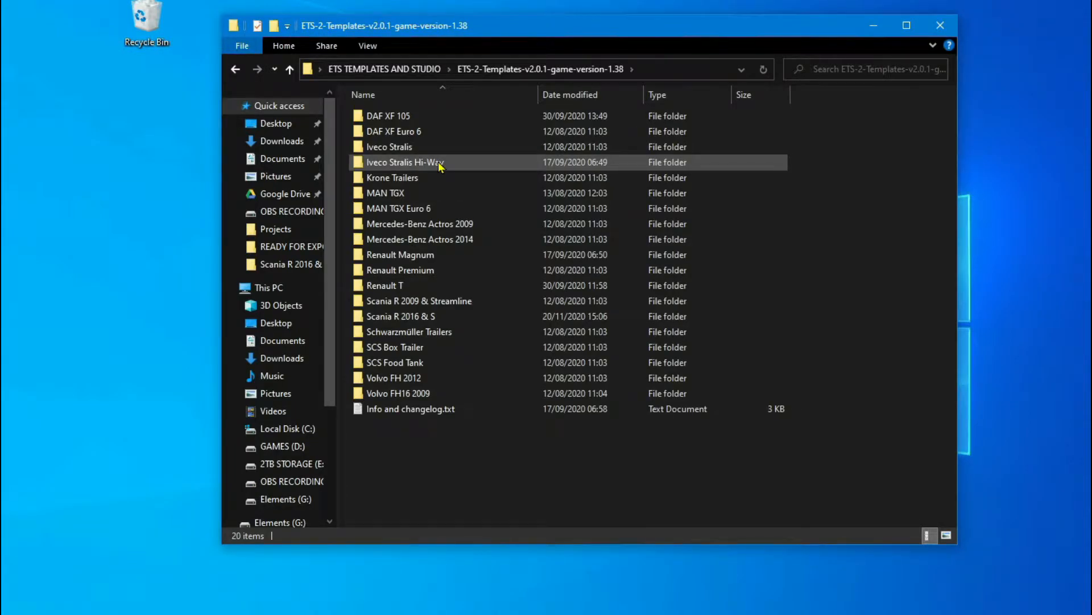
double_click(392, 193)
right_click(389, 142)
mouse_move(433, 386)
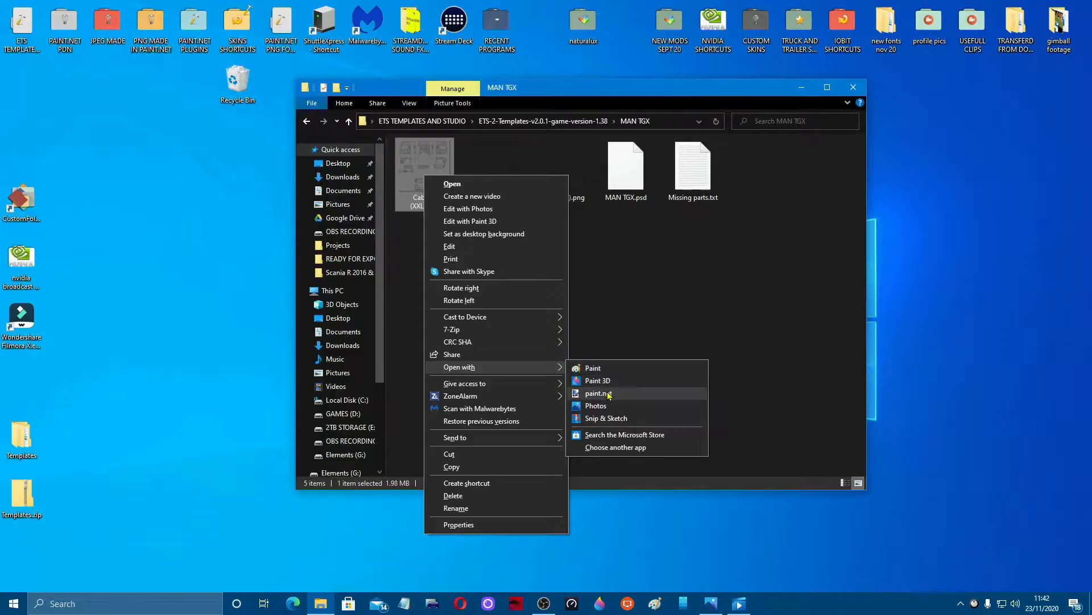
left_click(607, 394)
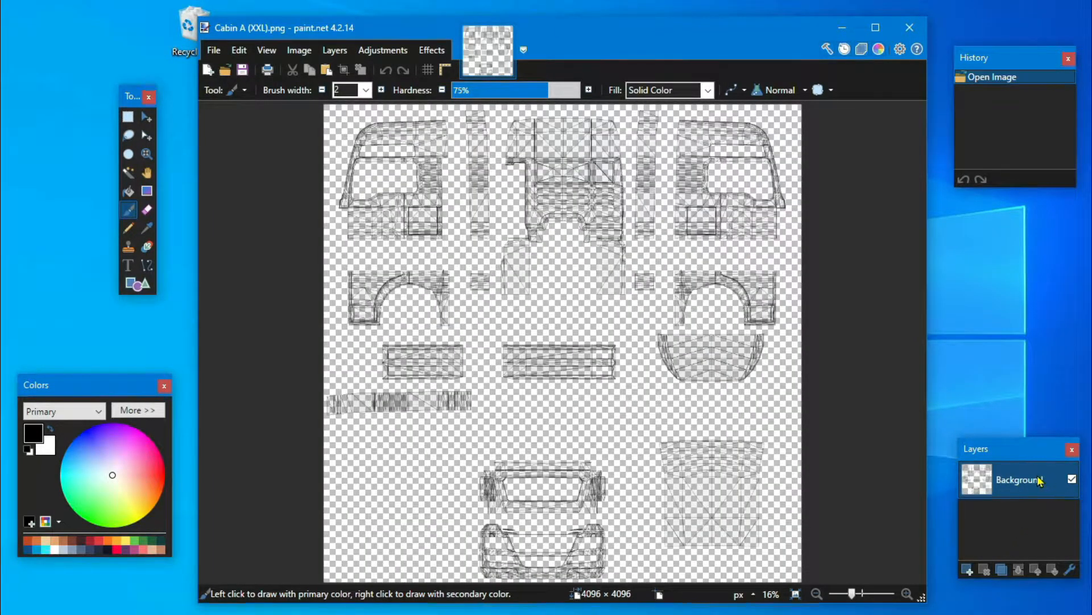
Step: Add a new layer to the cab template and name it VISION
left_click(968, 569)
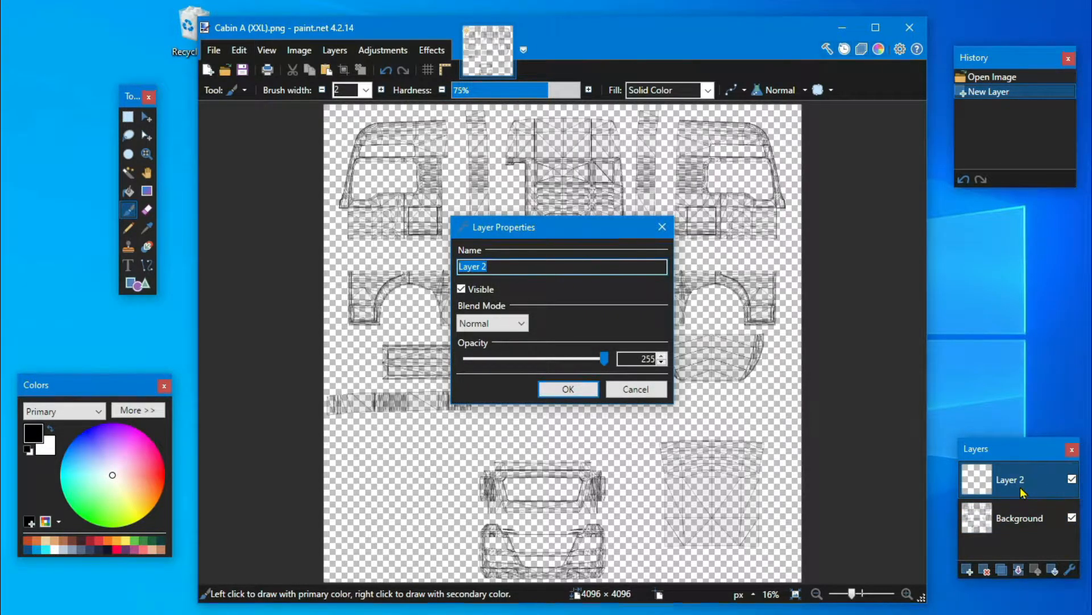
type("VISION")
key("Return")
Step: Fill the VISION layer with white and place it beneath the Background wireframe layer
left_click(54, 549)
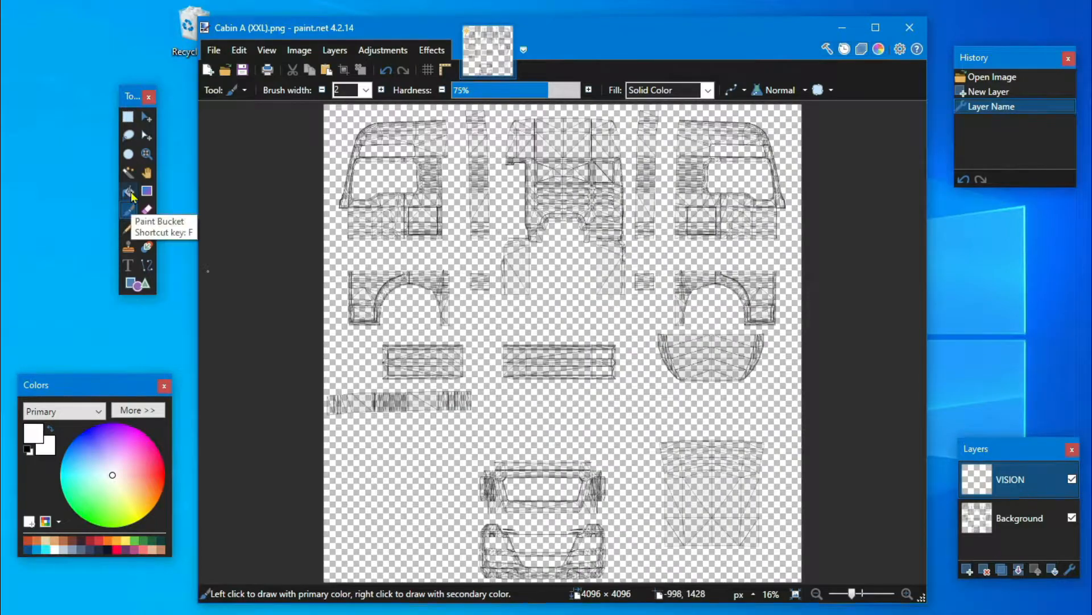
left_click(129, 192)
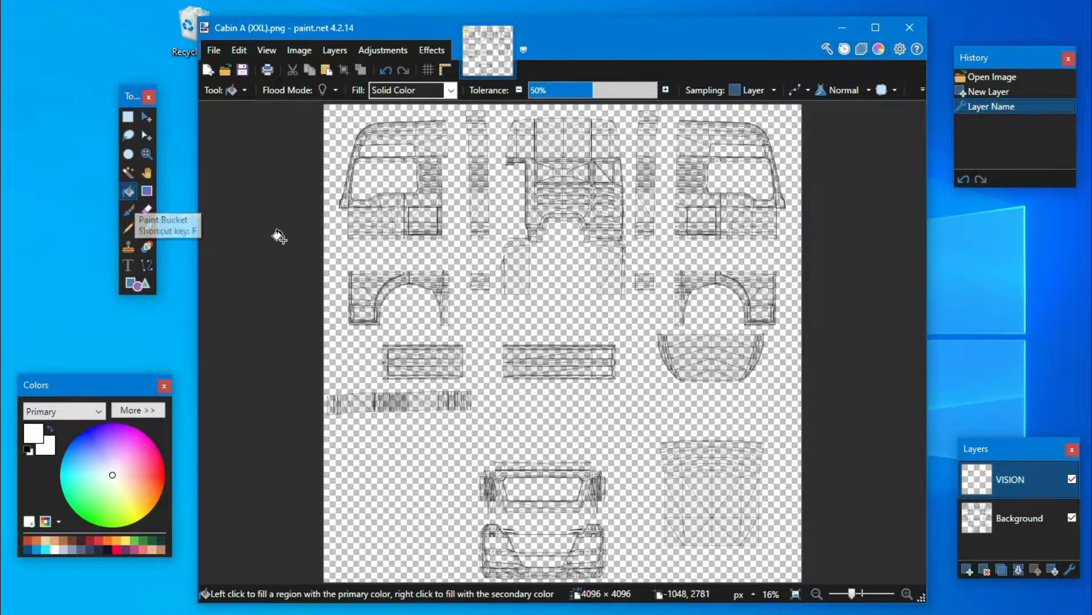
left_click(613, 330)
left_click_drag(1024, 482, 1044, 519)
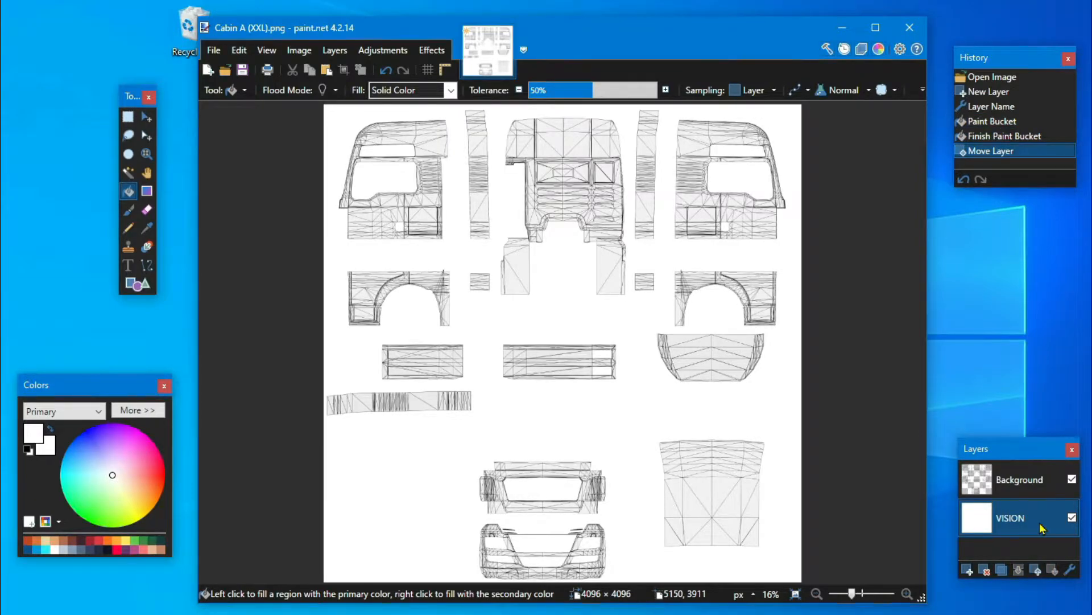
Step: Add a new layer above Background, fill it with white and hide it
left_click(1011, 491)
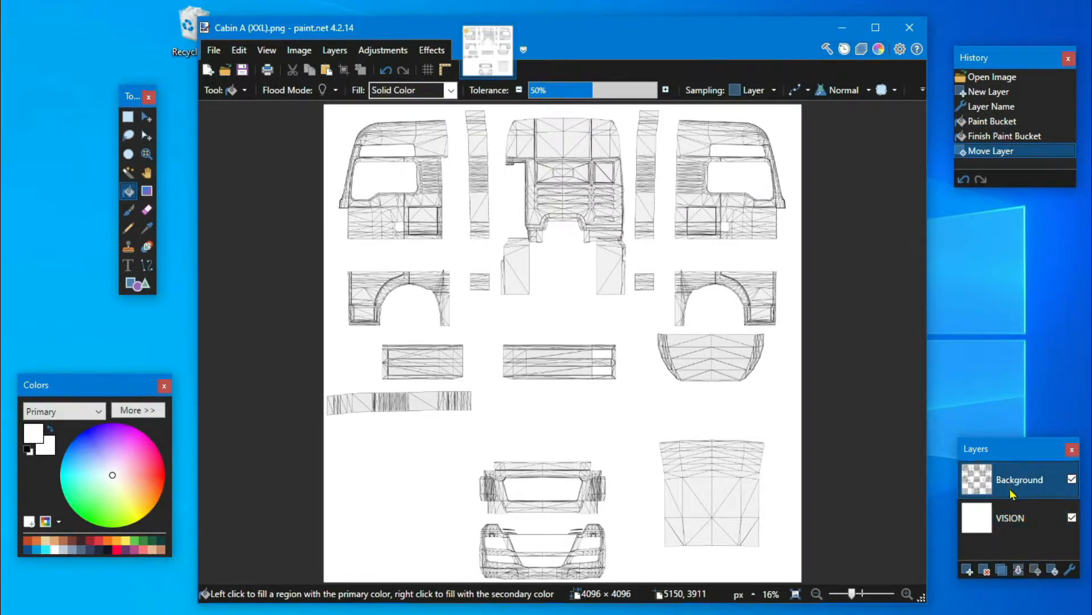
left_click(967, 569)
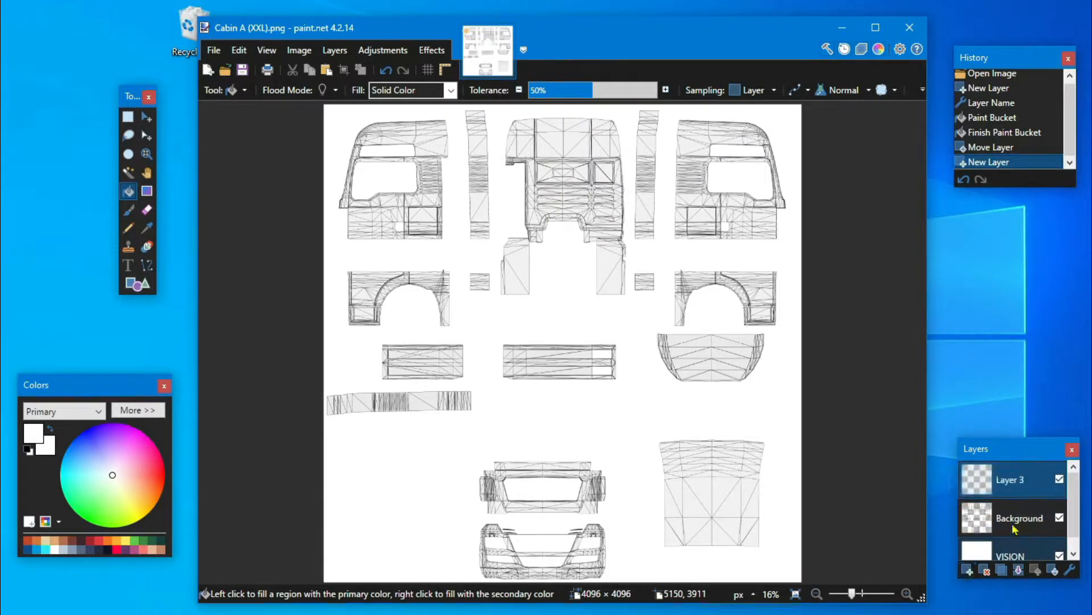
left_click(619, 293)
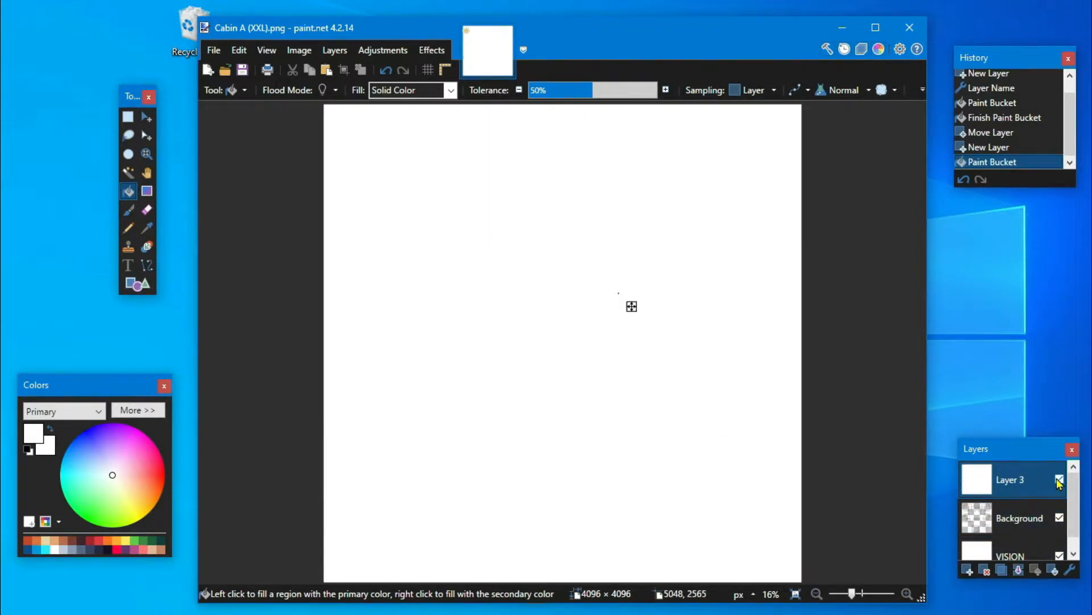
left_click(1060, 480)
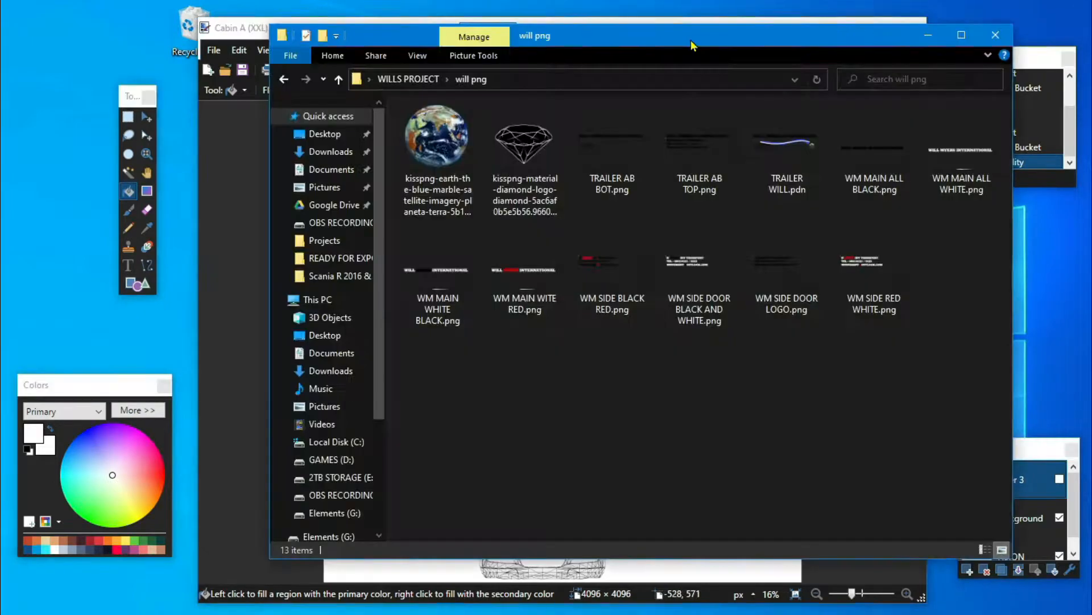
Step: Move the project image folder window out of the way and add a layer named SIDE DOOR on top
left_click_drag(692, 44, 227, 43)
left_click_drag(262, 94, 0, 100)
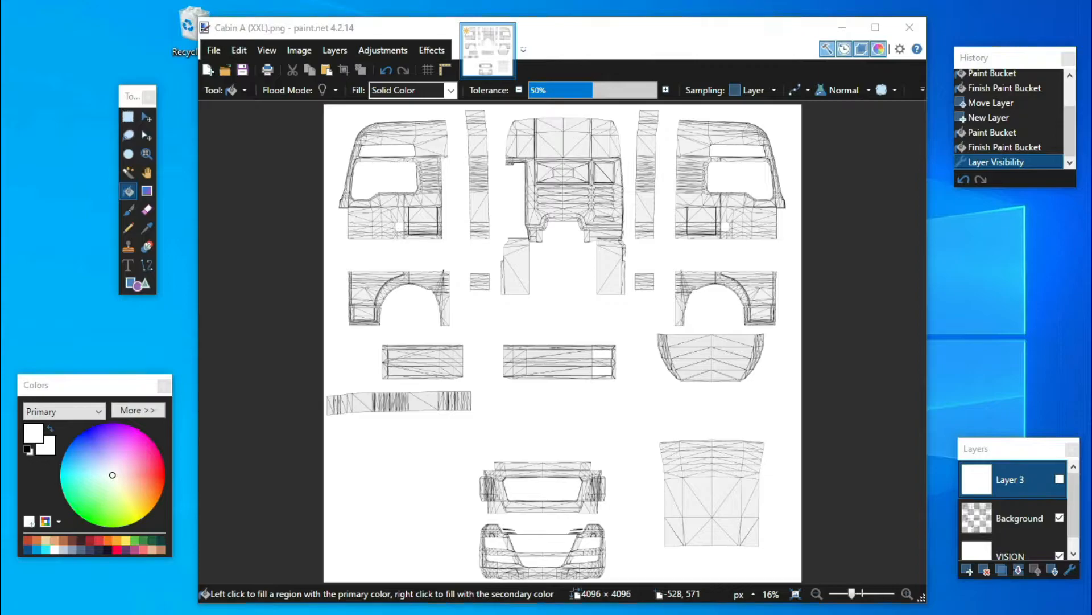
key("ctrl+shift+n")
key("F4")
type("Sl")
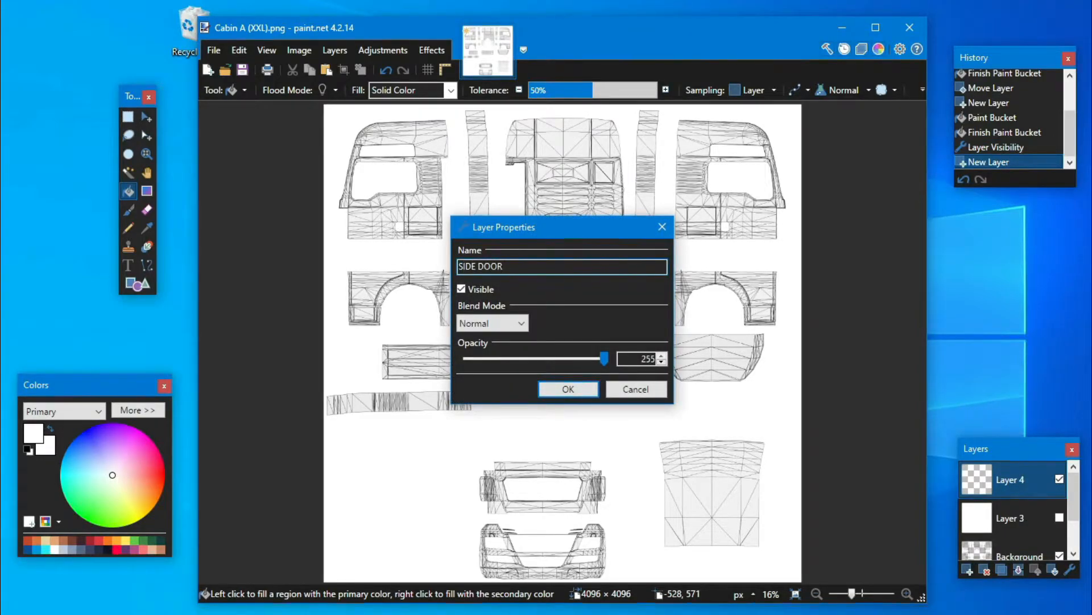
key("Return")
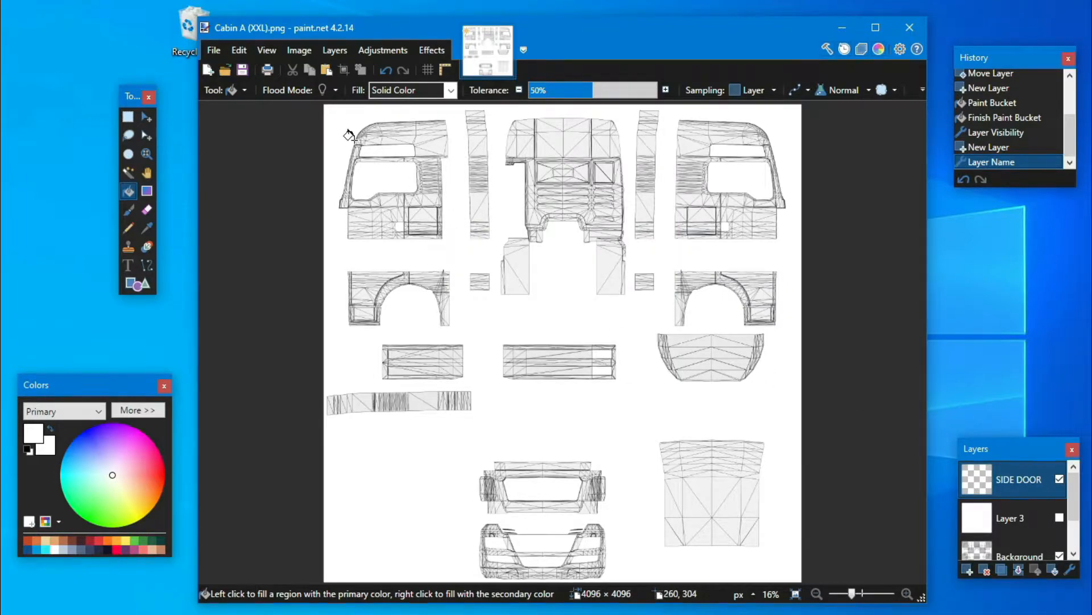
Step: Paste the contact details logo, shrink it to about 553 × 311 px and place it on the left cab drawing's lower door
left_click(328, 70)
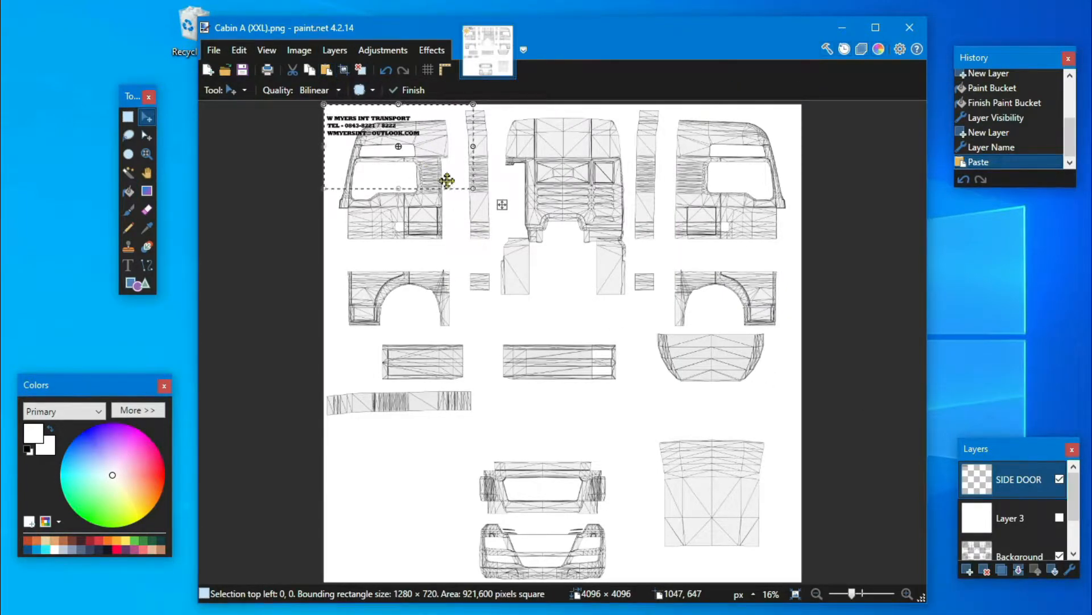
scroll(531, 341, "up", 2)
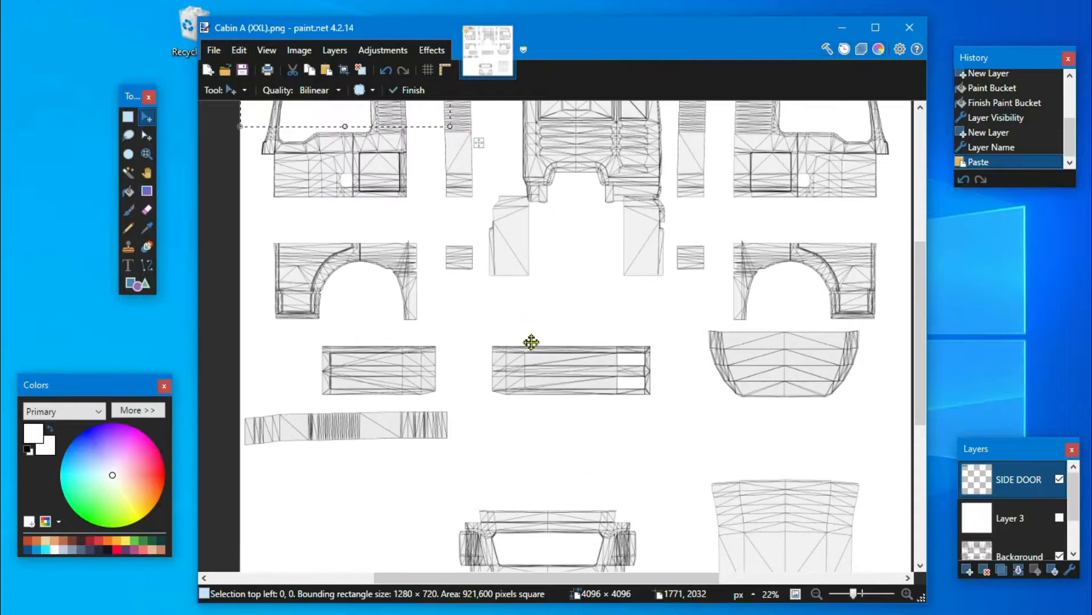
scroll(614, 378, "up", 1)
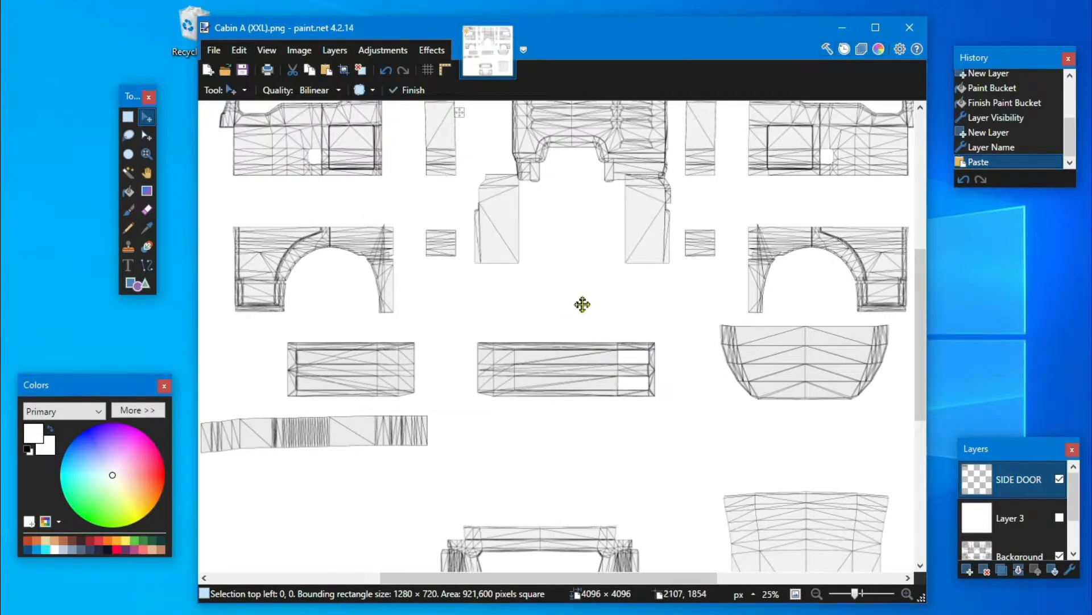
scroll(505, 278, "up", 3)
left_click_drag(431, 182, 300, 243)
left_click_drag(239, 283, 274, 371)
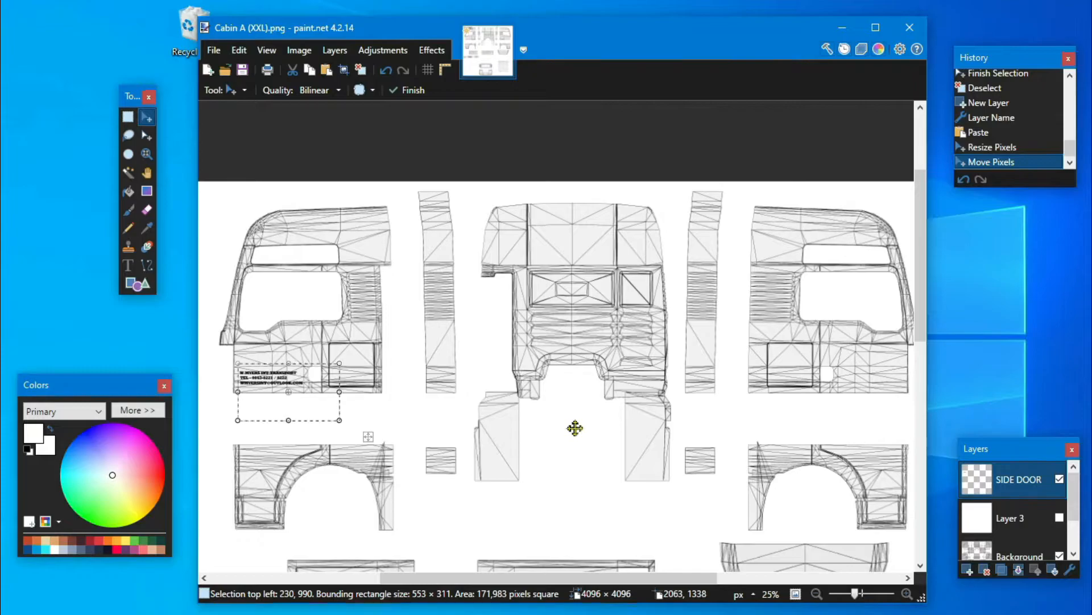
Step: Paste a second copy of the contact details logo and place it on the right cab drawing's lower door
key("ctrl+v")
scroll(575, 429, "up", 1, "ctrl")
left_click_drag(355, 369, 771, 375)
left_click_drag(599, 574, 744, 584)
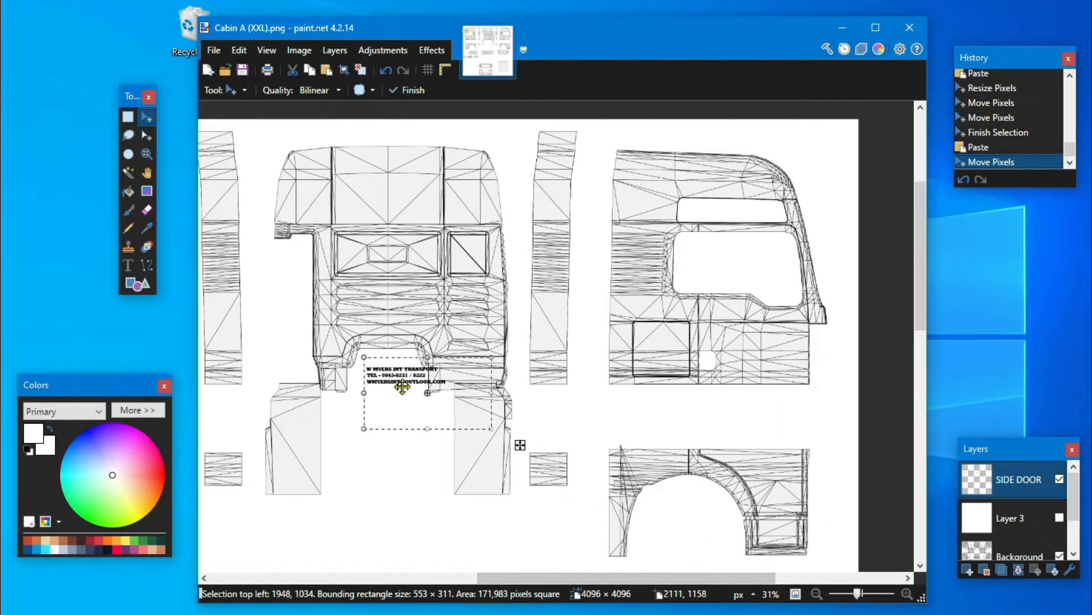
left_click_drag(403, 382, 767, 375)
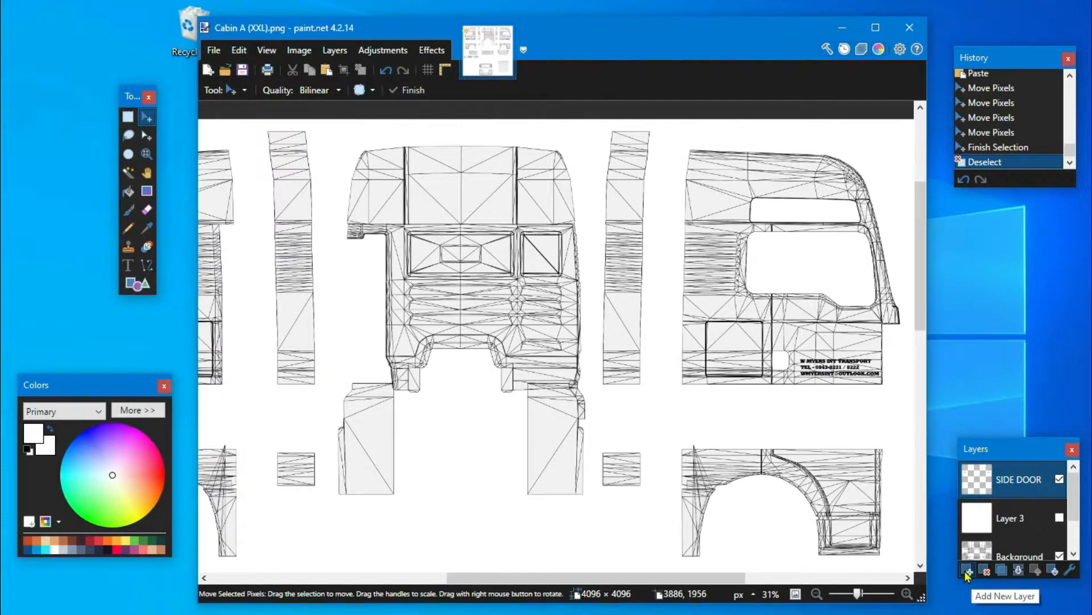
Step: Add a new layer above SIDE DOOR and name it WM TOP
left_click(966, 572)
double_click(1018, 482)
type("WM TOP")
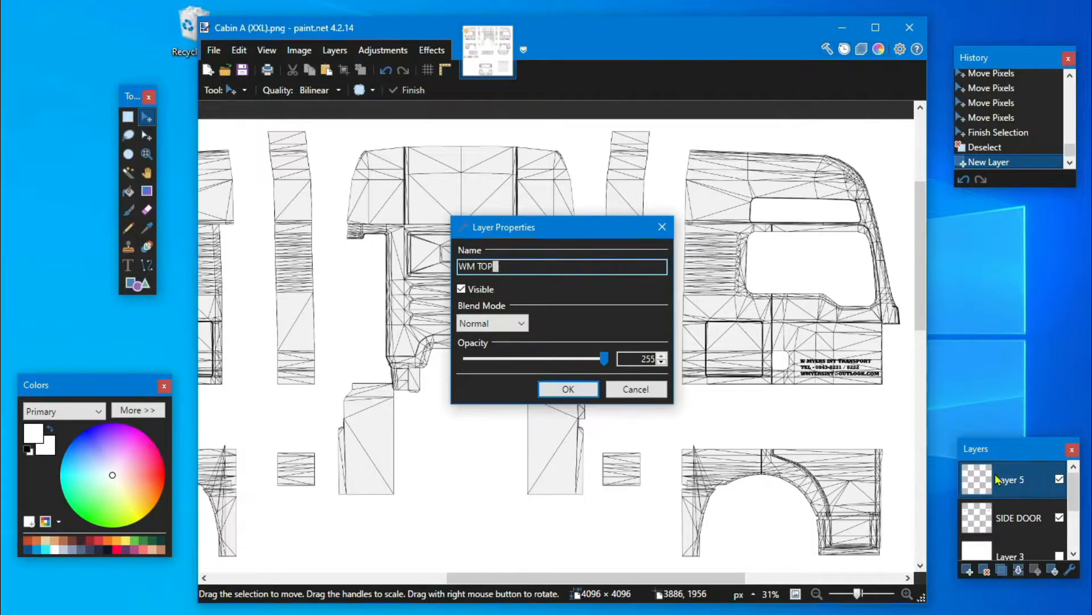
left_click(581, 388)
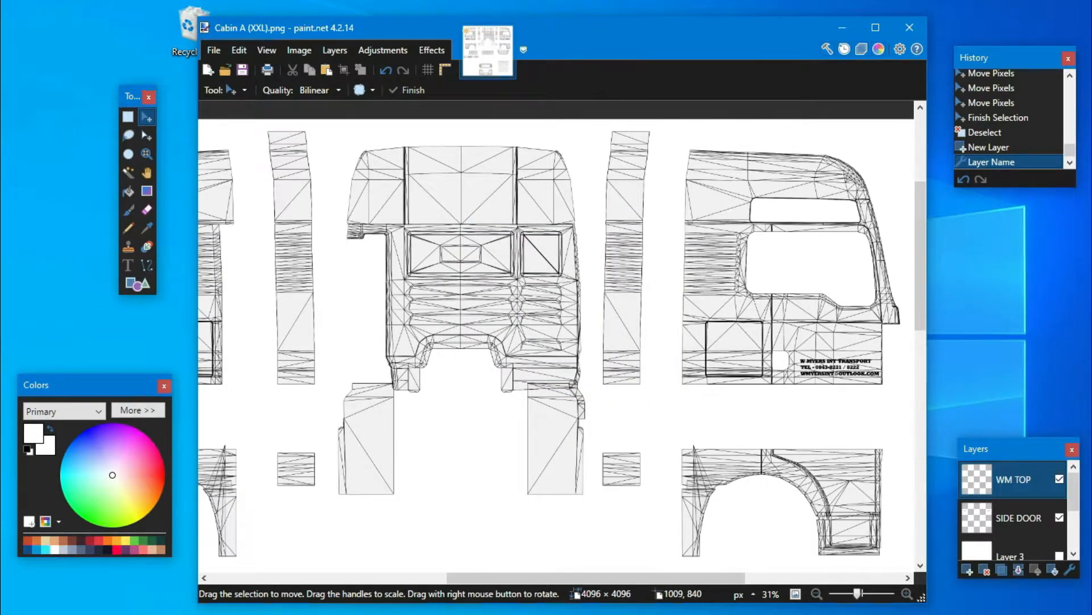
Step: Paste the black company name lettering and shrink it to about 696 × 391 px over the upper part of the right cab drawing
left_click(326, 70)
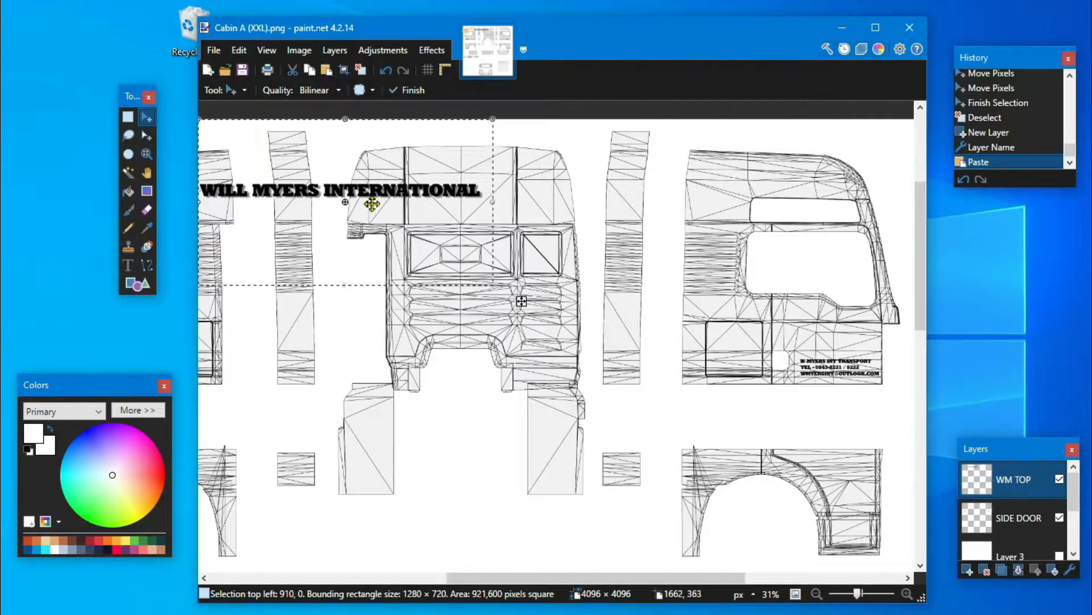
left_click(146, 117)
left_click_drag(308, 209, 717, 225)
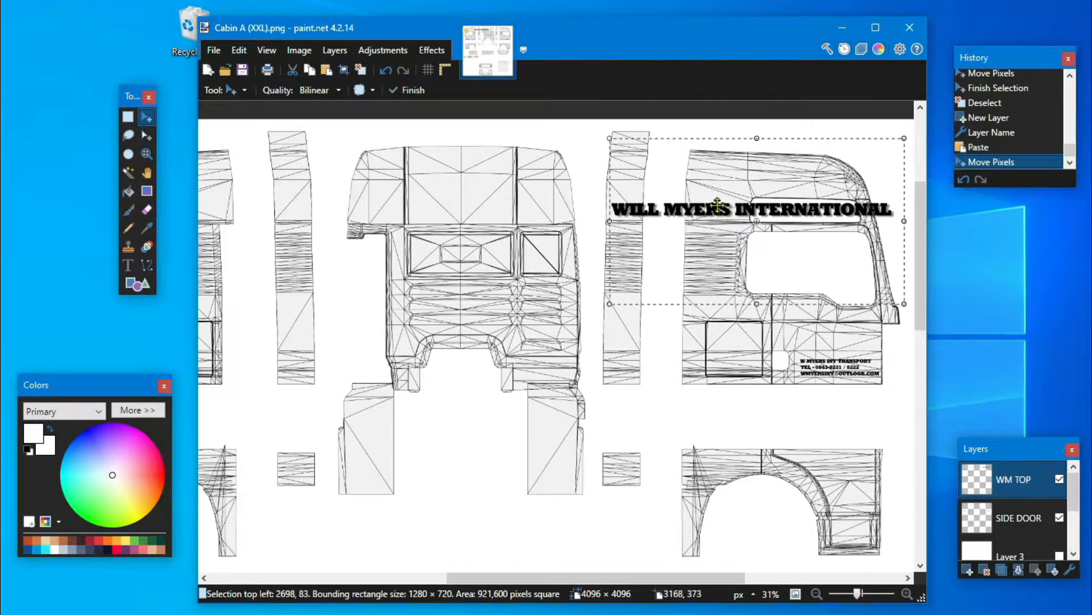
left_click_drag(904, 222, 717, 223)
left_click_drag(669, 231, 768, 201)
left_click_drag(817, 166, 850, 132)
left_click_drag(771, 176, 737, 199)
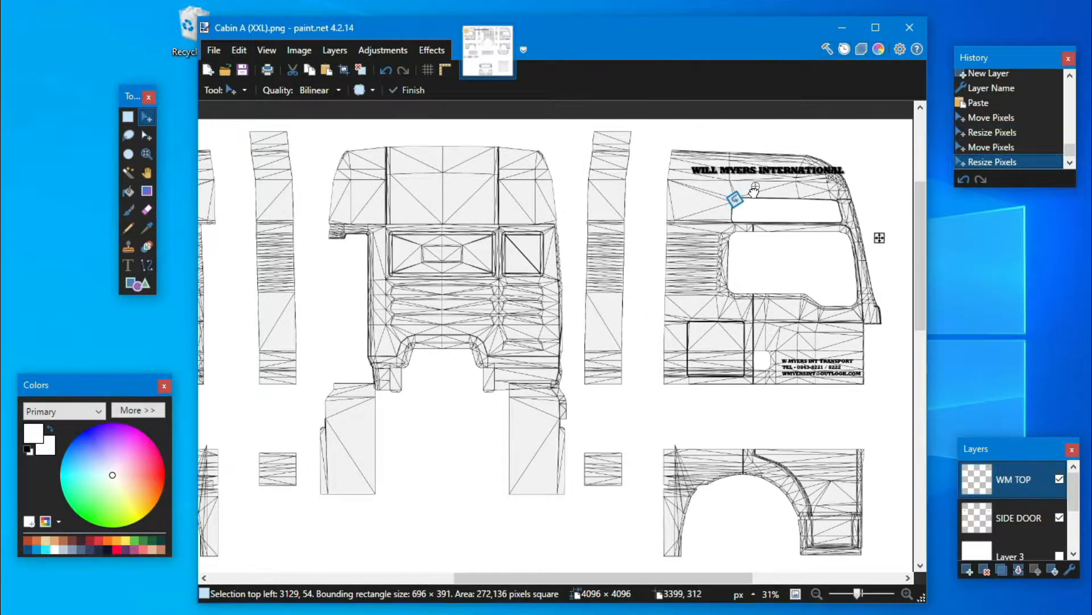
Step: Position the lettering above the right cab's upper window, tilt it slightly along the roofline and enlarge it a little
left_click_drag(787, 175, 770, 192)
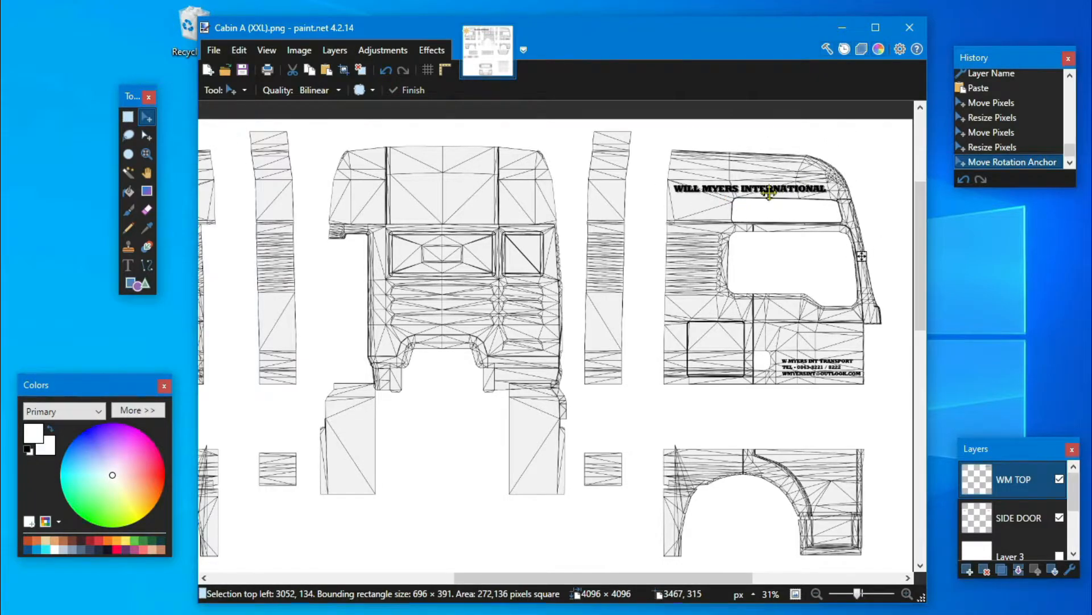
left_click_drag(658, 200, 664, 197)
left_click_drag(835, 152, 847, 154)
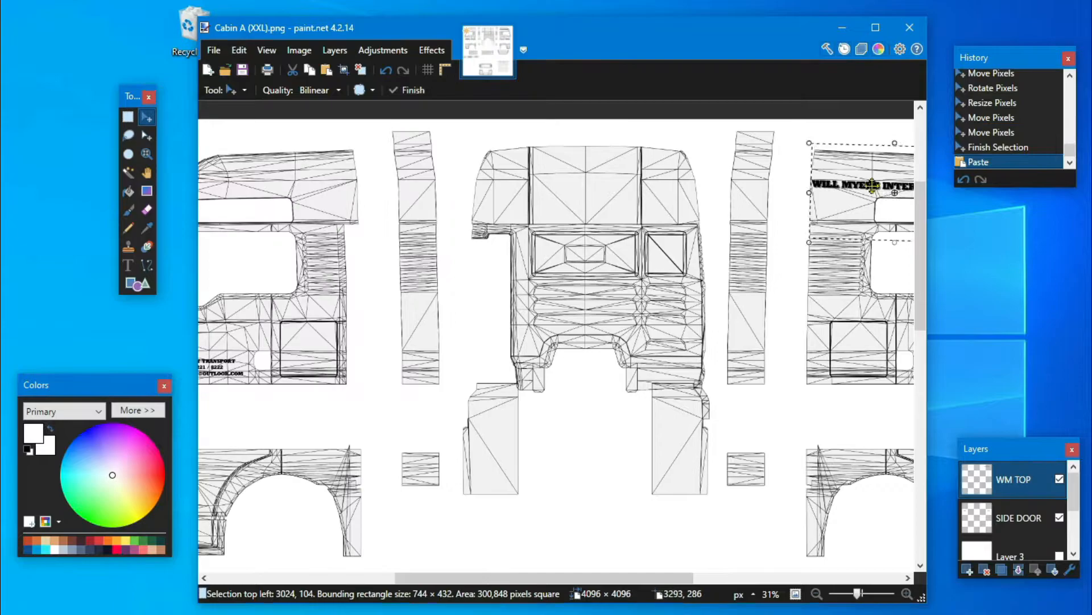
Step: Move the pasted lettering copy onto the left cab drawing and rotate it to about 3.29° to follow the roofline
left_click_drag(842, 259, 374, 255)
left_click_drag(574, 581, 499, 580)
left_click_drag(454, 127, 450, 126)
left_click_drag(464, 197, 455, 200)
Step: Nudge the lettering down and left above the left cab's upper window, compare it with the right side and deselect it
left_click_drag(603, 577, 654, 574)
key("Down")
key("Down")
key("Down")
key("Left")
key("Left")
key("Left")
key("Left")
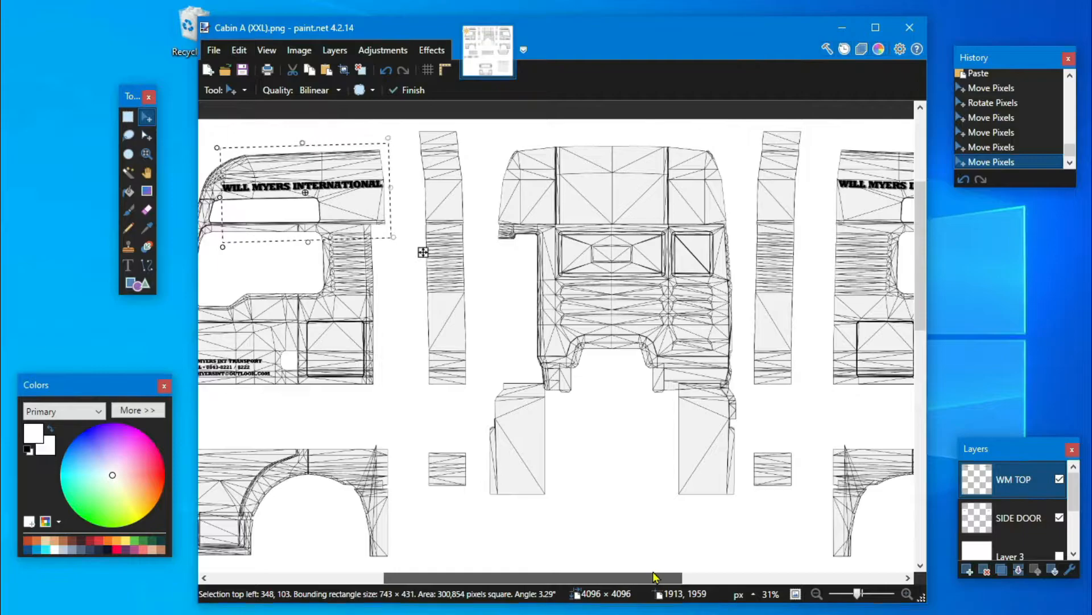
left_click_drag(655, 577, 703, 576)
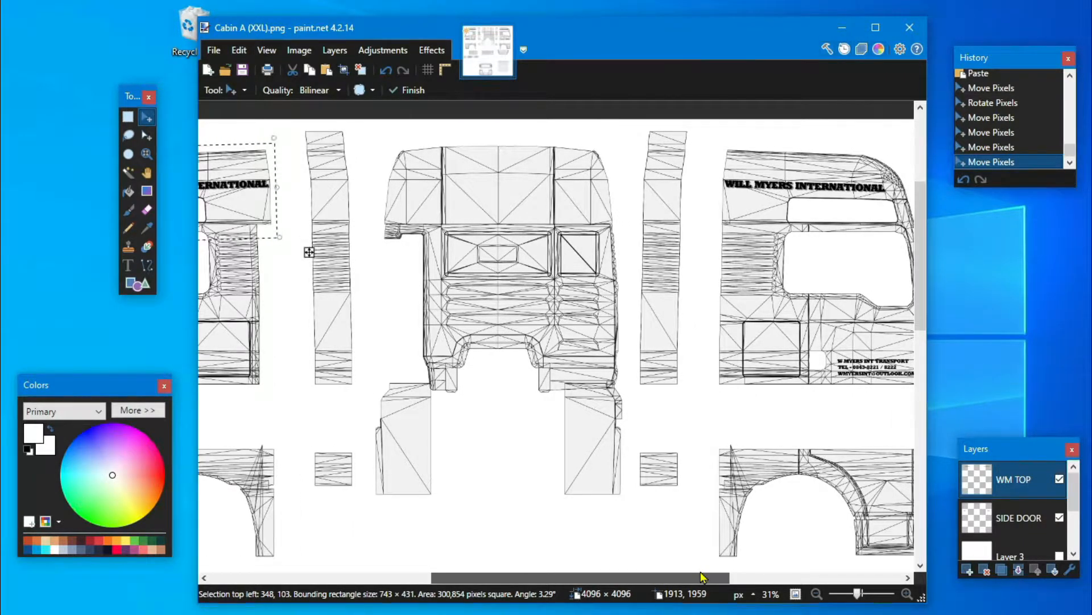
left_click_drag(703, 576, 638, 576)
key("ctrl+d")
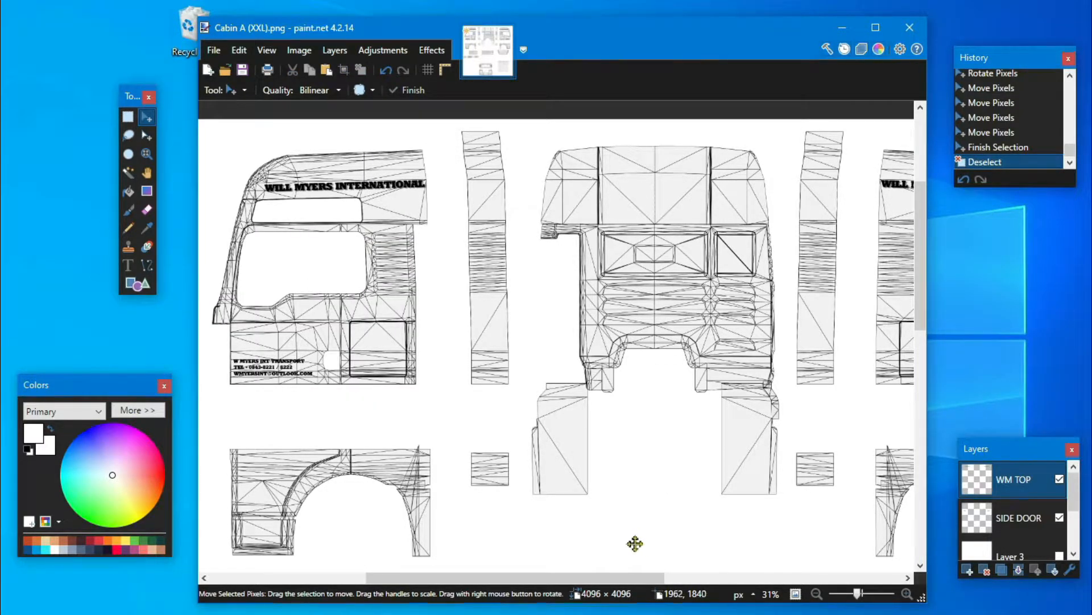
Step: Add a layer above WM TOP, paste the diamond logo and shrink it to about 149 × 137 px under the left cab's lettering
key("ctrl+shift+n")
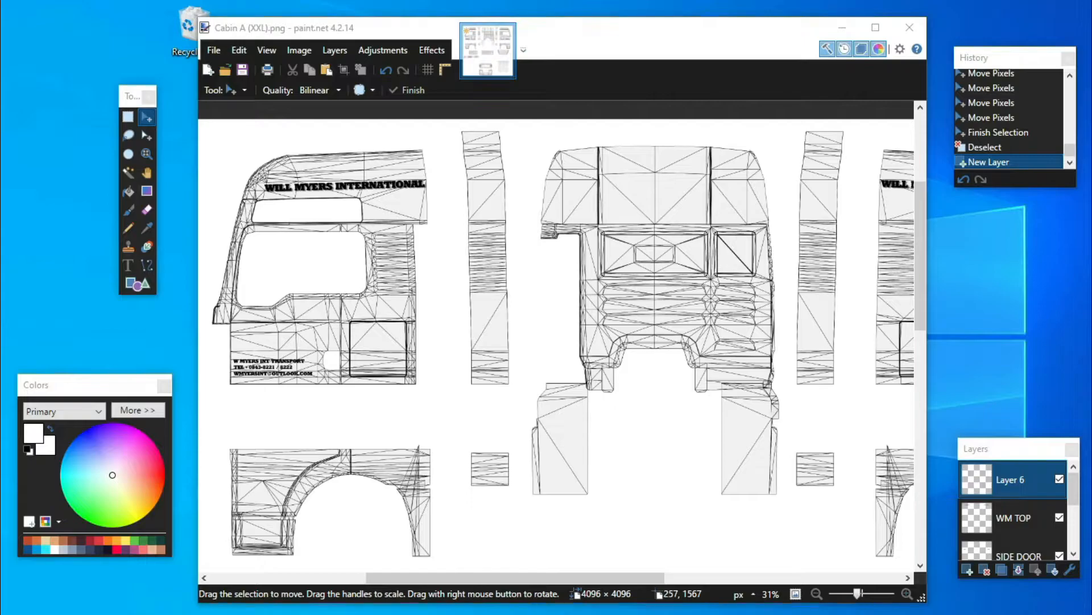
left_click(326, 70)
left_click_drag(281, 408, 331, 326)
left_click_drag(219, 472, 895, 207)
Step: Paste a copy of the diamond logo and place it under the company lettering on the right cab drawing
key("ctrl+c")
key("ctrl+v")
left_click(405, 212)
key("ctrl+c")
key("ctrl+v")
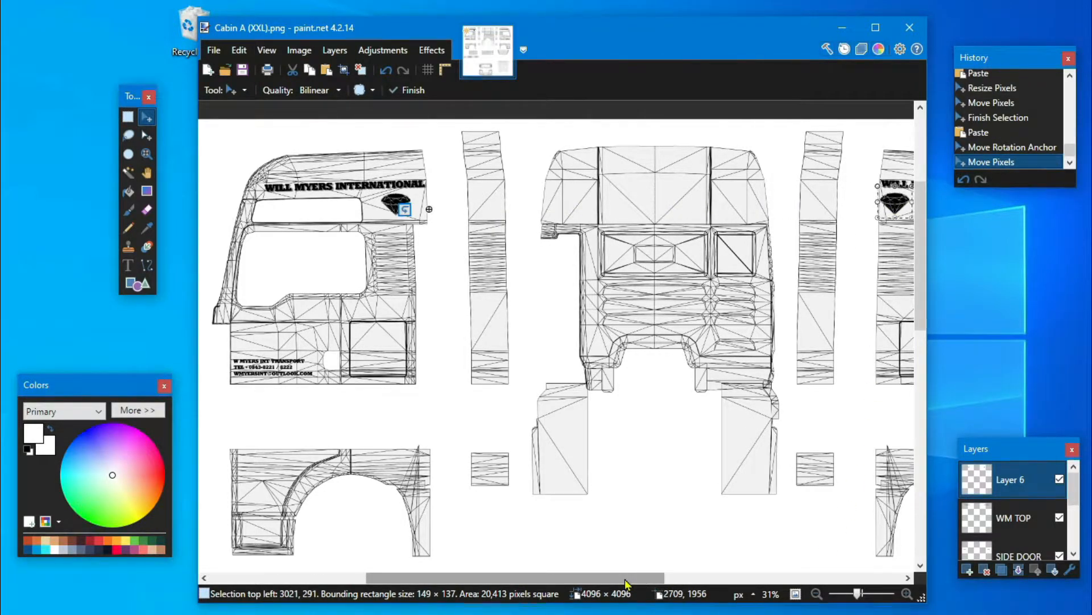
left_click_drag(625, 579, 668, 575)
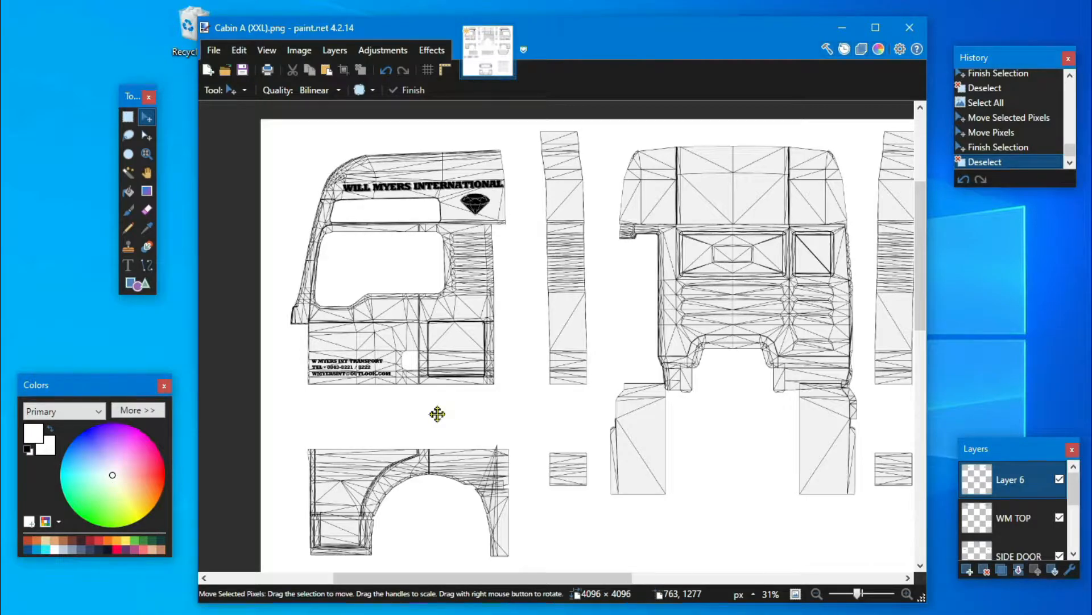
Step: Add a layer named SYM DOOR, paste the diamond logo and place it at about 200 × 171 px on the right lower door panel
left_click(967, 570)
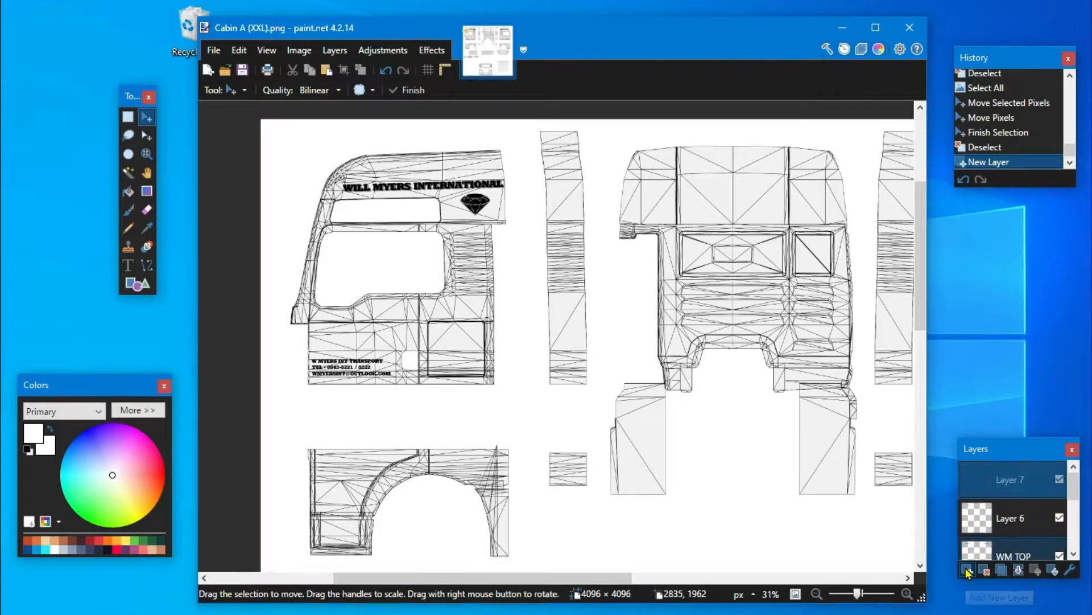
double_click(1015, 483)
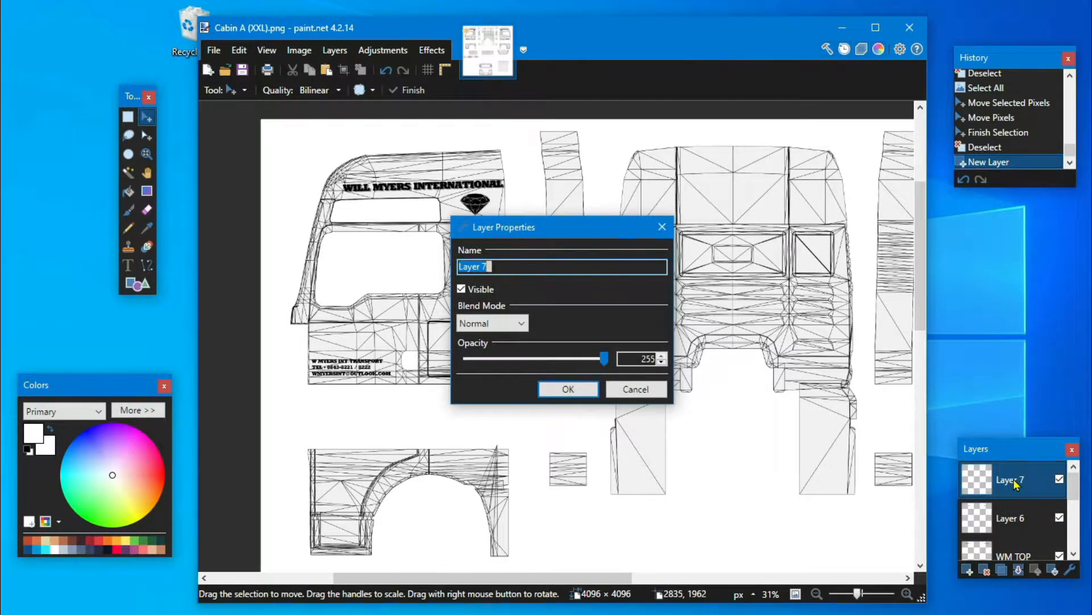
type("SYM DOOR")
key("Return")
key("ctrl+v")
left_click_drag(706, 501, 387, 501)
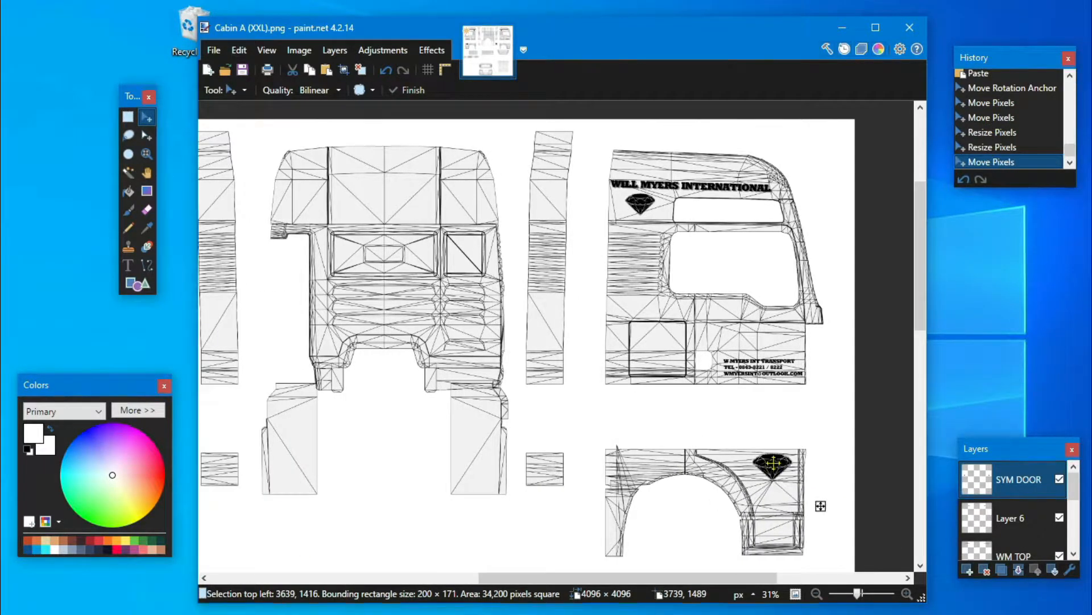
left_click(773, 464)
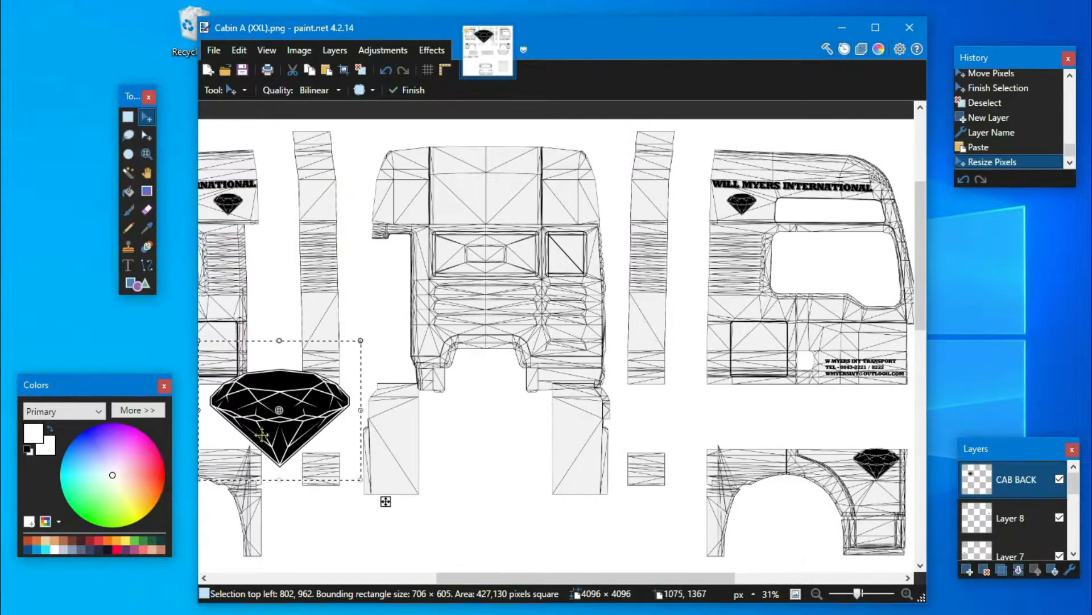
Step: Move the large diamond logo onto the middle of the cab back drawing, deselect it and add a layer named WM BACK
left_click_drag(262, 433, 468, 302)
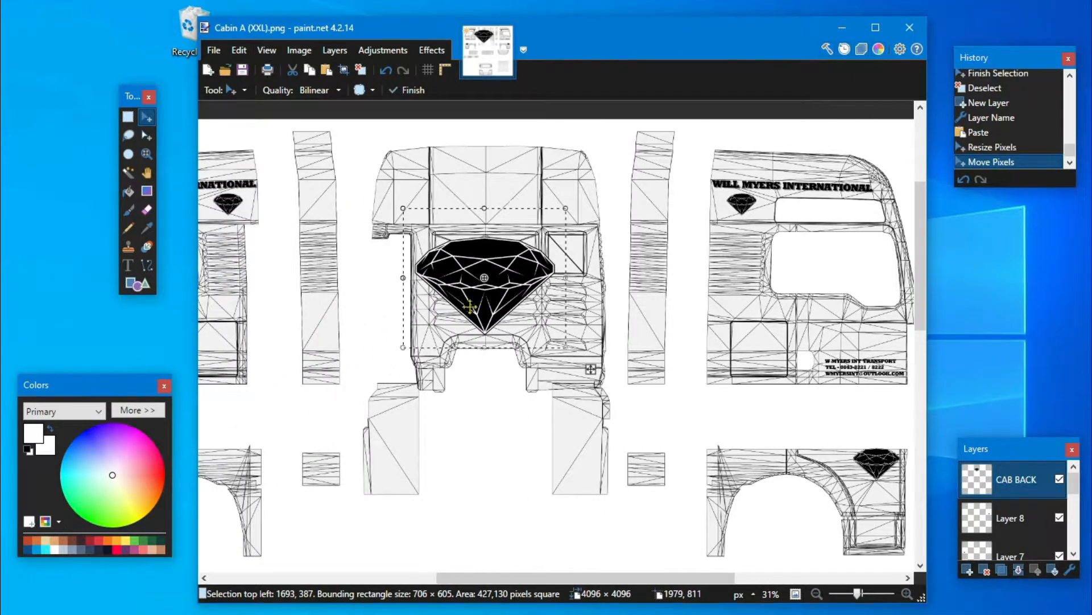
key("ctrl+d")
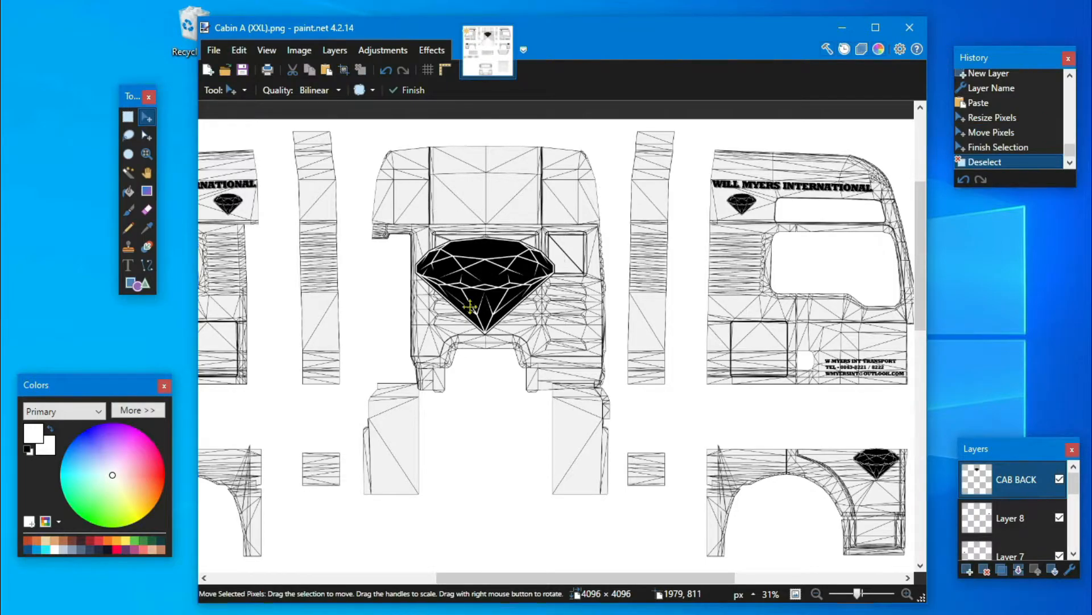
left_click(967, 571)
double_click(977, 479)
type("WM BAC")
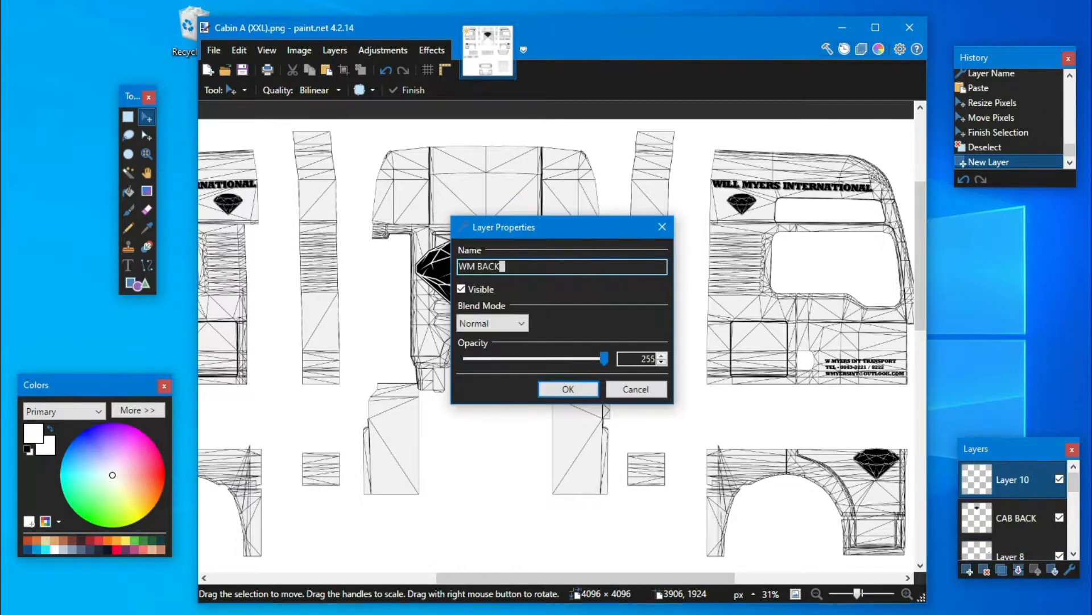
type("K")
key("Return")
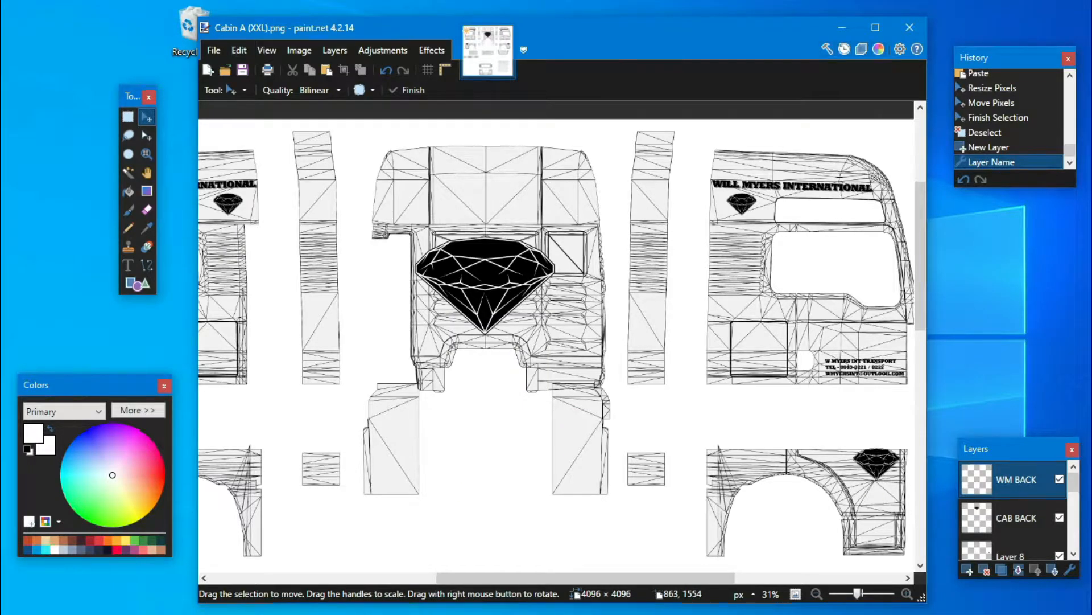
Step: Paste the company lettering onto the WM BACK layer and shrink it to a 929 × 522 px selection above the cab back's diamond
key("alt+Tab")
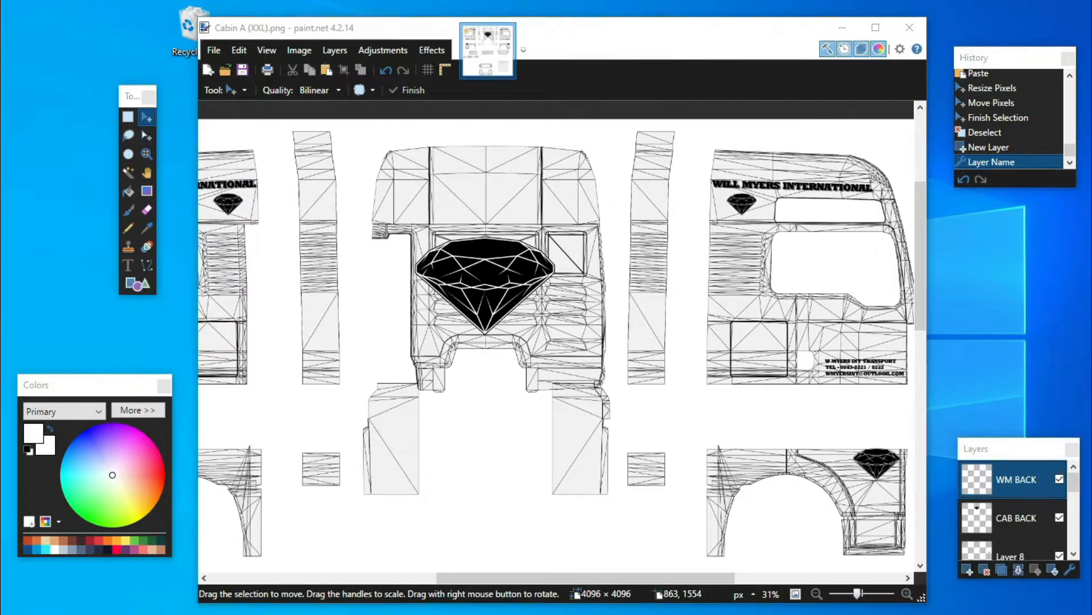
left_click(358, 107)
key("ctrl+v")
mouse_move(482, 121)
left_mouse_down()
mouse_move(625, 134)
mouse_move(614, 153)
mouse_move(511, 206)
left_mouse_up()
left_click_drag(376, 278, 437, 239)
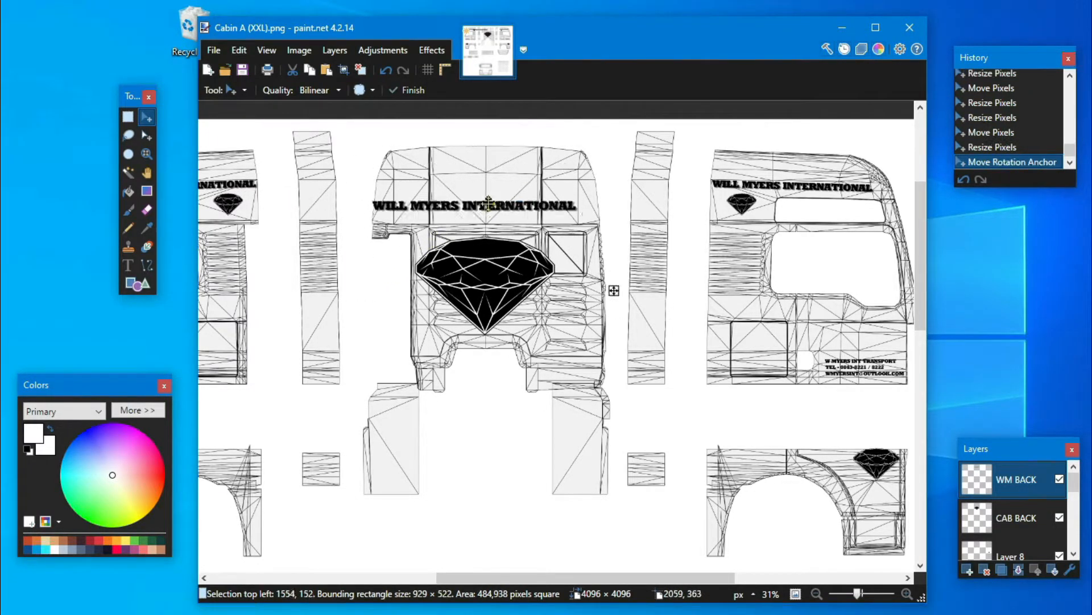
Step: Move the lettering up and right and nudge it sideways until it is centred above the cab back's diamond logo
left_click_drag(489, 205, 499, 198)
key("Right")
key("Right")
key("Right")
key("Right")
key("Right")
key("Right")
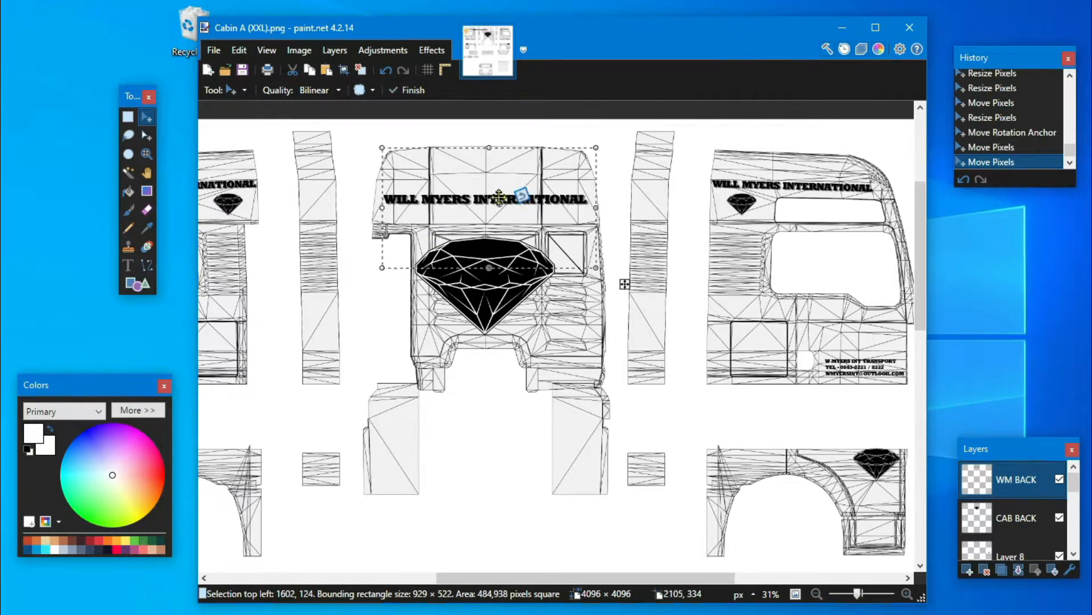
key("Left")
key("Left")
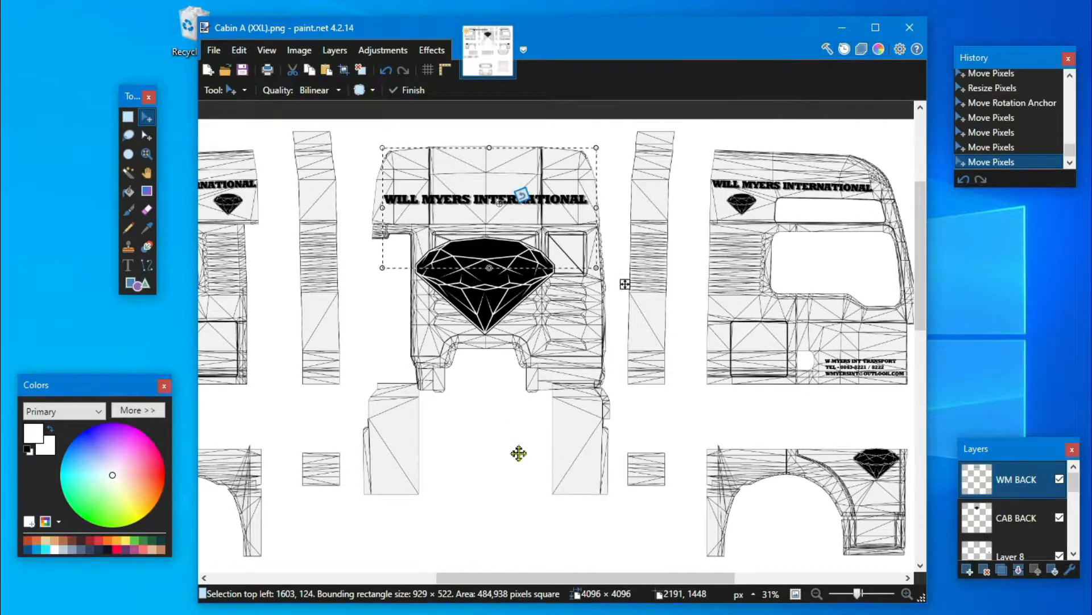
key("Right")
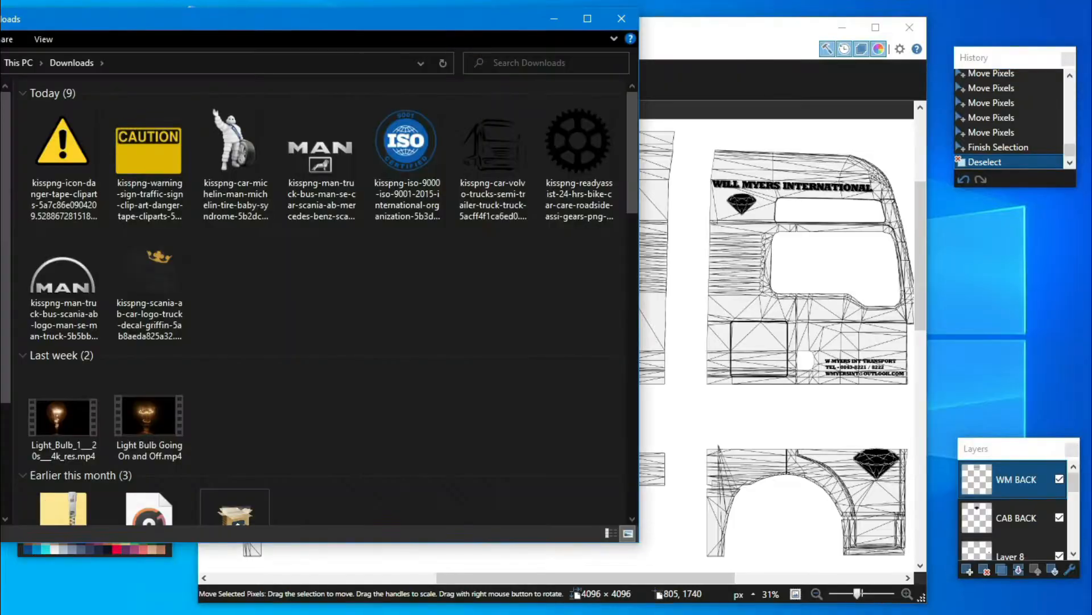
Step: Paste the ISO 9001 badge onto the SIGNS layer, shrink it and place it on the cab back's lower right, with another small sign above
left_click_drag(589, 320, 45, 131)
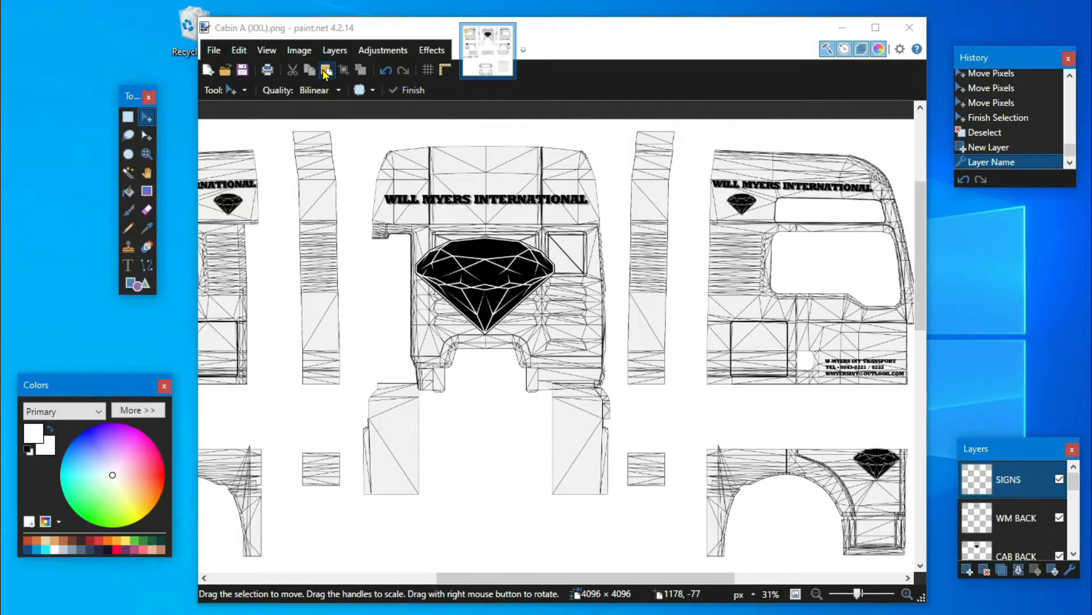
key("ctrl+v")
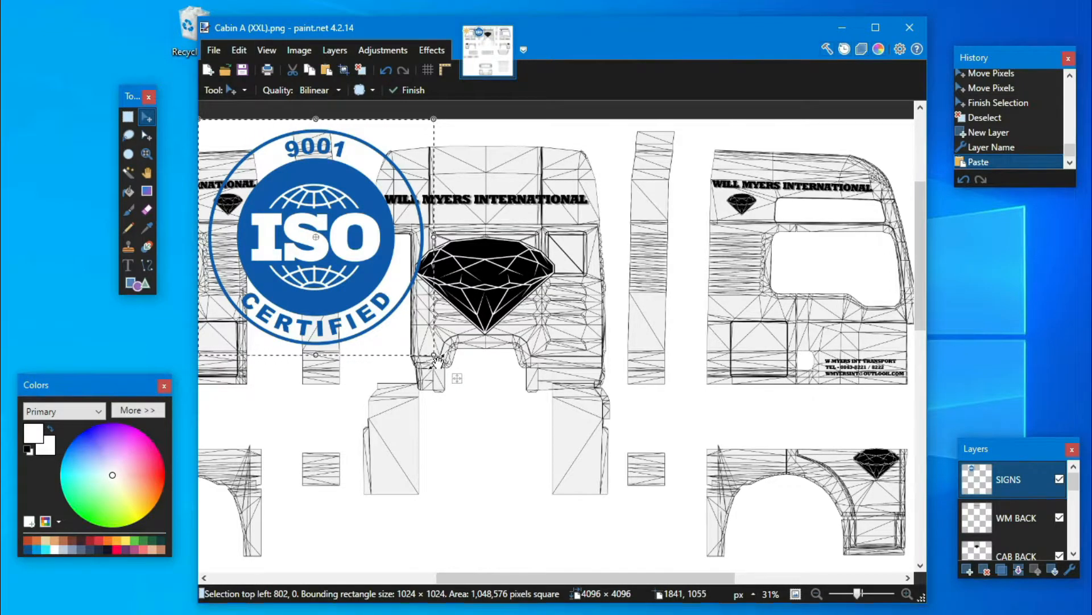
left_click_drag(432, 359, 570, 345)
left_click(216, 137)
key("ctrl+d")
key("ctrl+v")
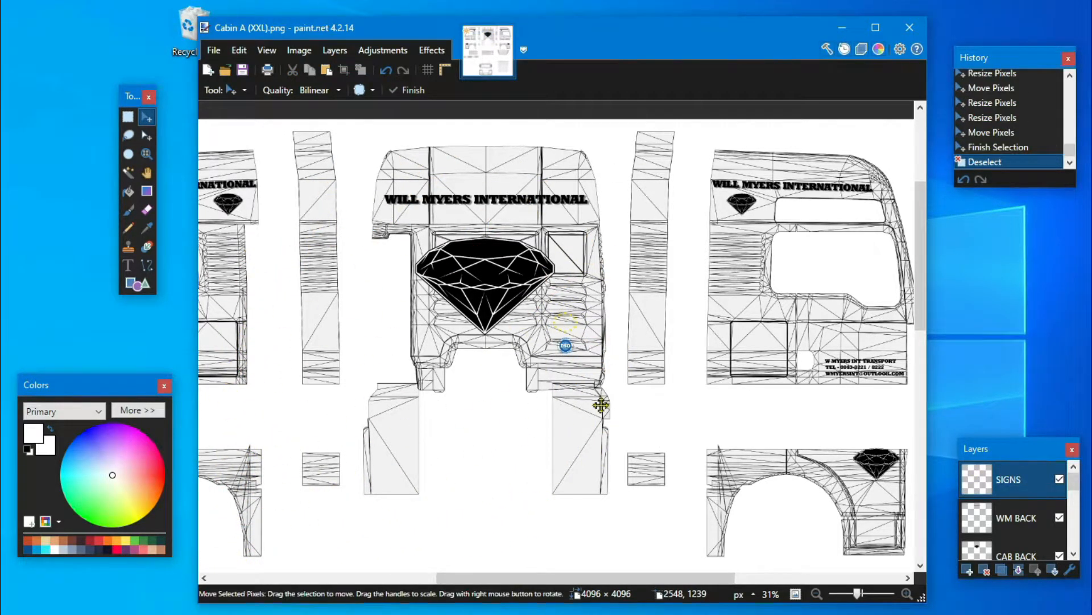
Step: Add a layer named MAN and paste the silver MAN lettering with the lion emblem onto it
key("ctrl+shift+n")
double_click(973, 483)
type("MAN")
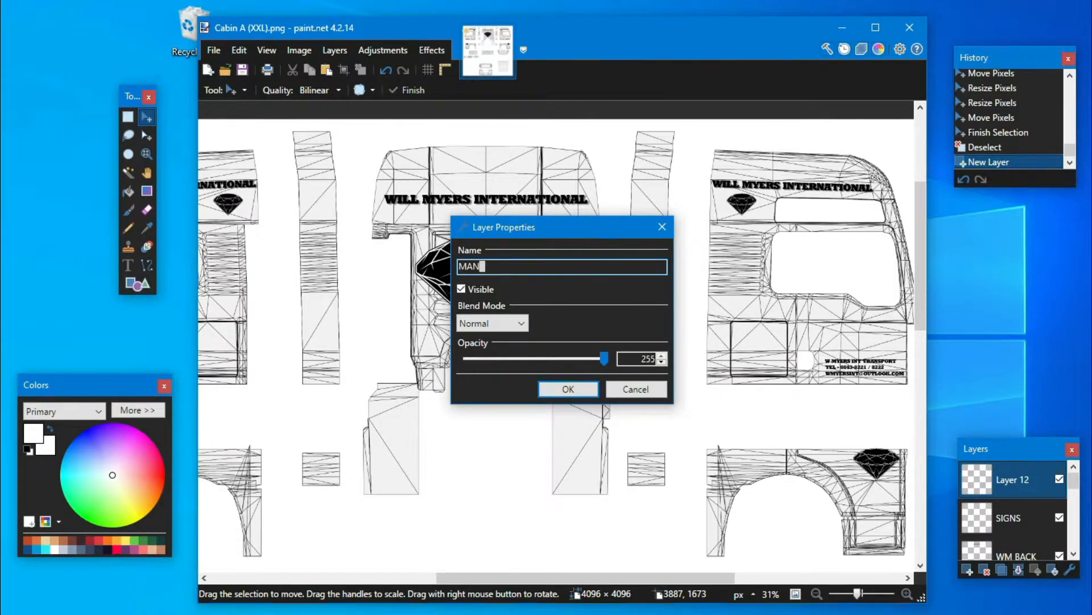
key("Return")
key("ctrl+v")
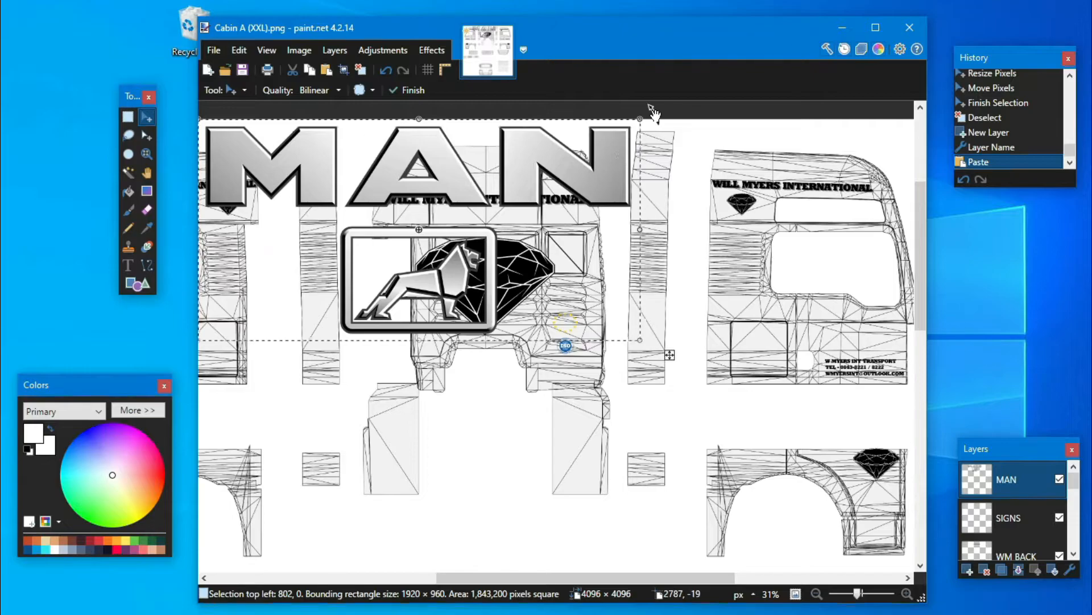
Step: Shrink the MAN logo to about 156 × 108 px and fit it onto the small panel right of the cab back drawing
left_click_drag(641, 120, 656, 470)
left_click_drag(638, 488, 638, 495)
left_click_drag(638, 496, 648, 464)
key("Right")
key("Right")
Step: Paste a copy of the MAN logo, align it on the small panel left of the cab back drawing and deselect it
key("ctrl+v")
left_click_drag(647, 470, 330, 470)
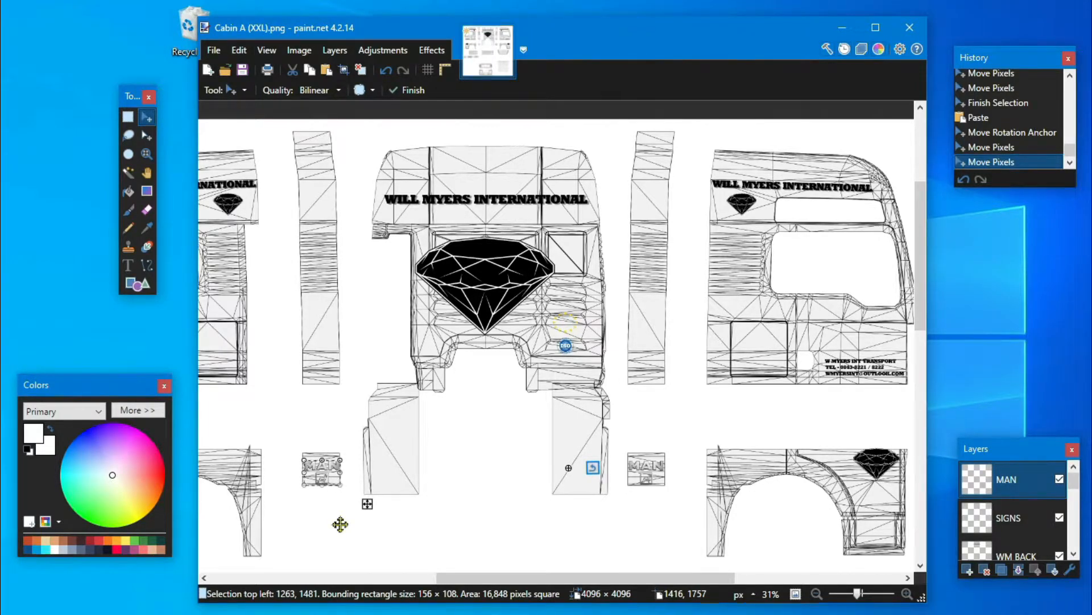
key("Left")
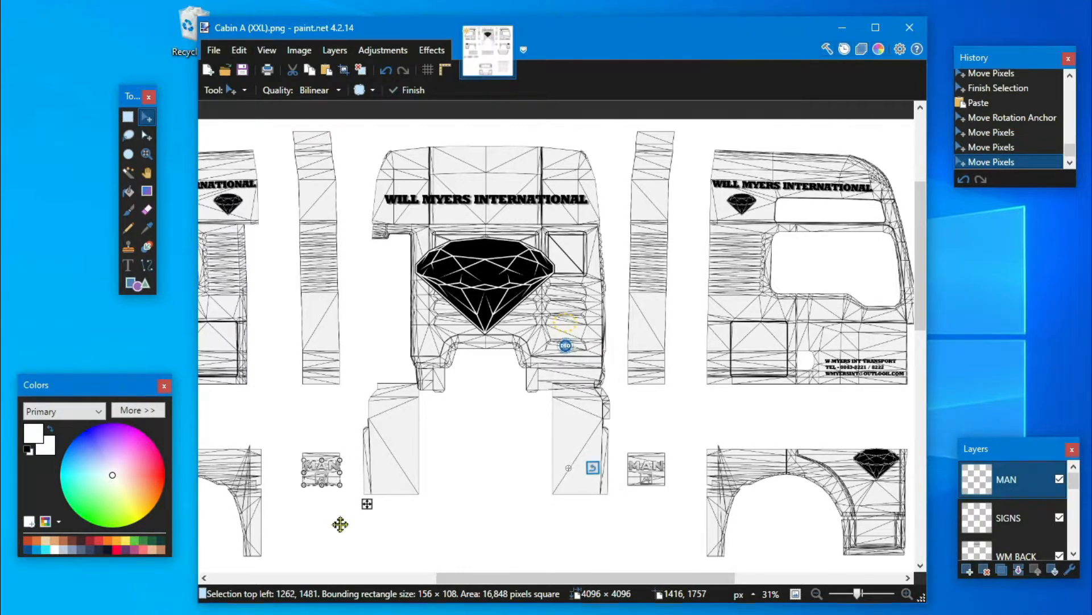
key("Left")
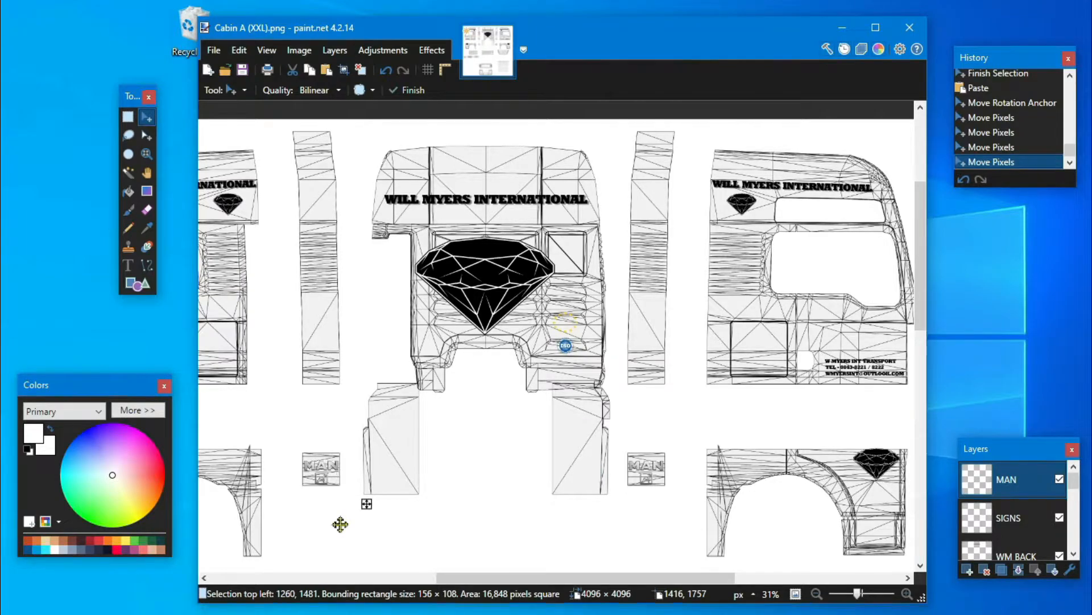
key("Left")
key("ctrl+d")
Step: Add a layer above the MAN layer and name it STRIPE
key("ctrl+shift+n")
double_click(1007, 484)
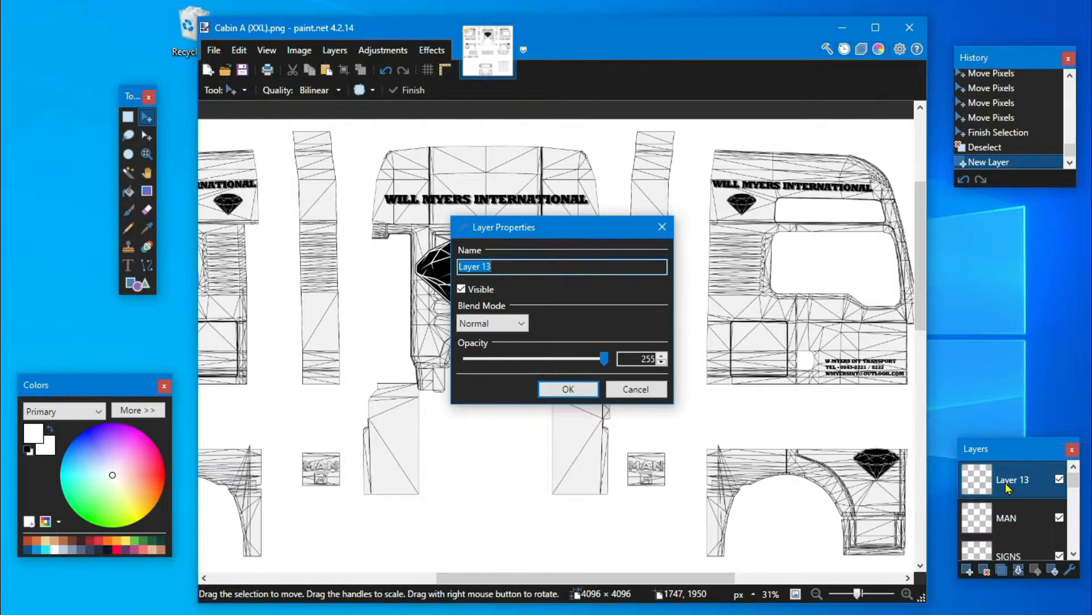
type("S")
type("TRIPE")
key("Return")
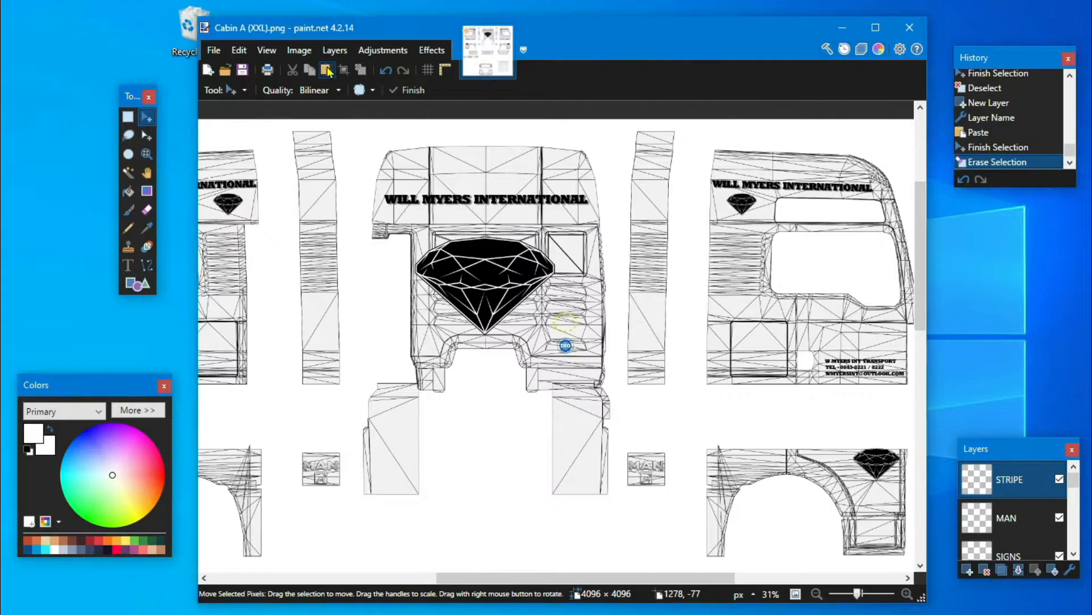
Step: Paste the grey stripe graphic and shrink it to about 576 × 245 px over the left cab's door, above the contact details
key("ctrl+v")
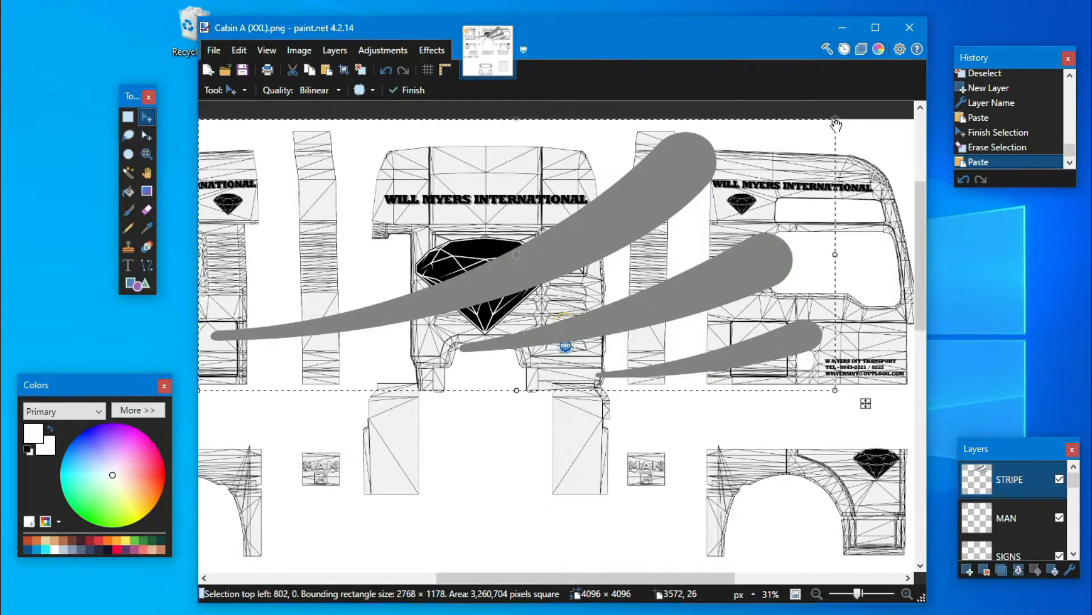
left_click_drag(836, 124, 377, 314)
left_click_drag(593, 578, 458, 595)
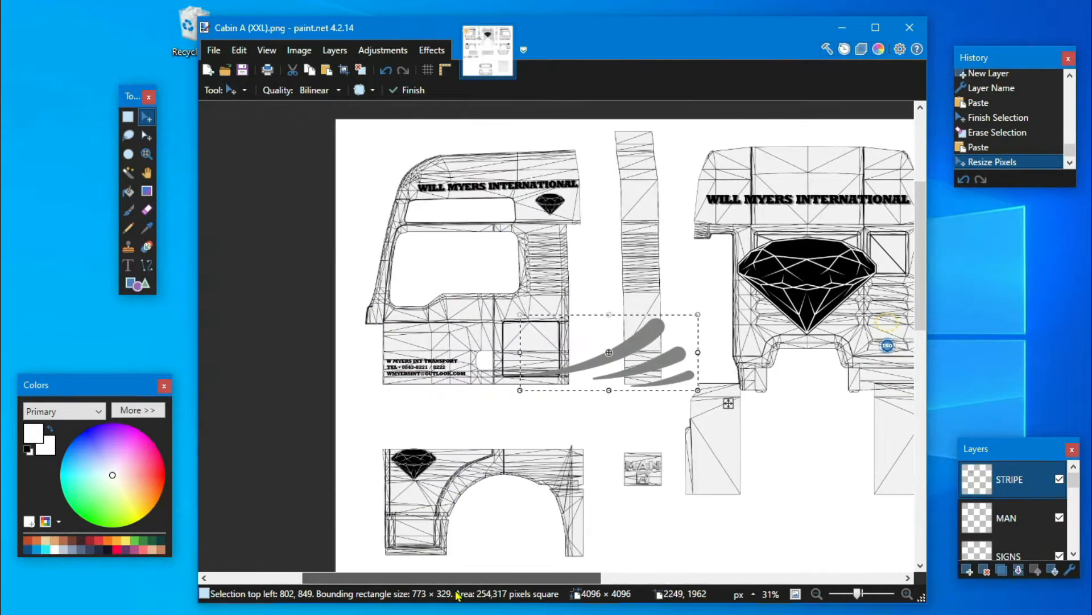
left_click_drag(610, 362, 482, 324)
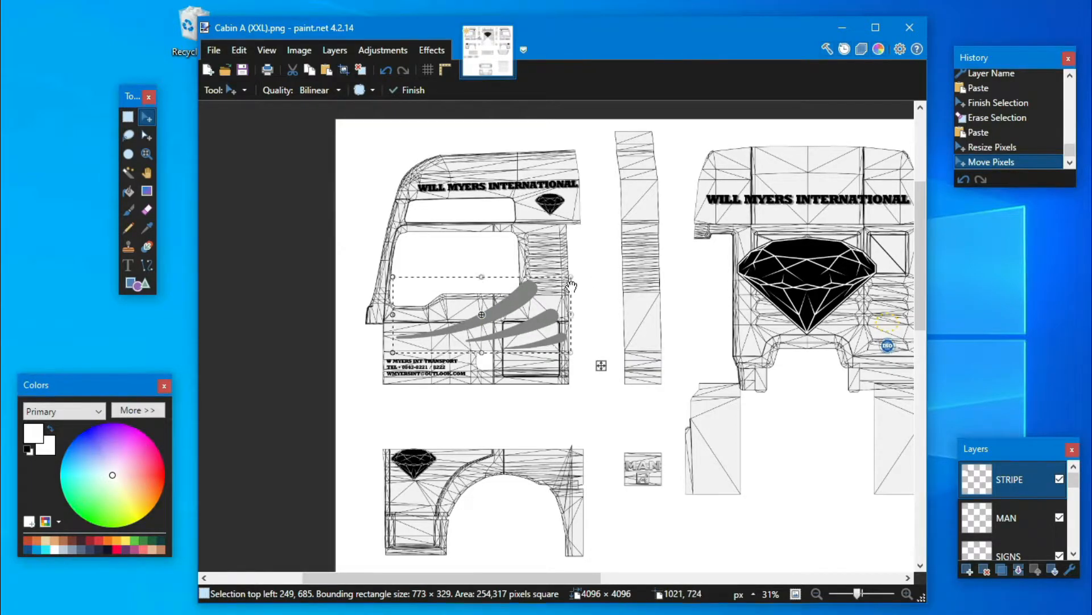
left_click_drag(571, 286, 532, 322)
Step: Duplicate the STRIPE layer and flip the copy horizontally to mirror the stripes onto the right cab drawing
scroll(532, 322, "right", 3)
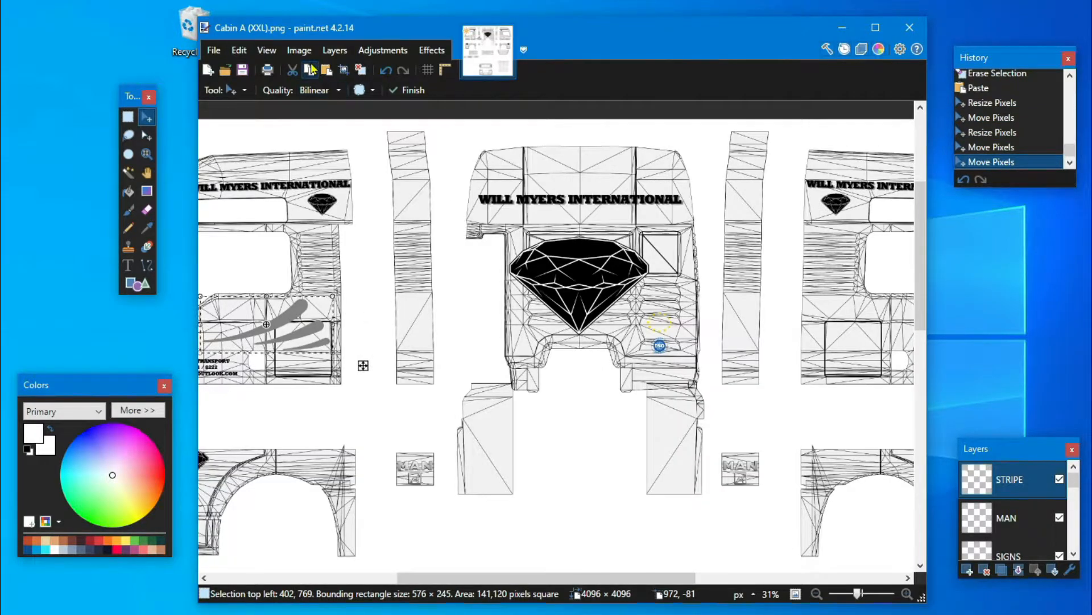
left_click(342, 51)
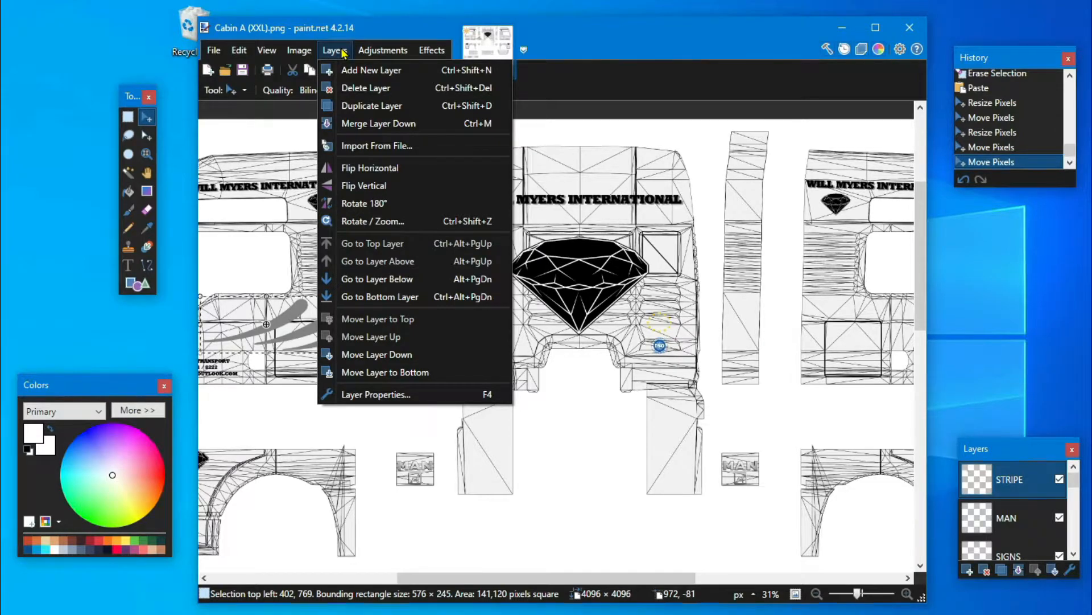
left_click(377, 108)
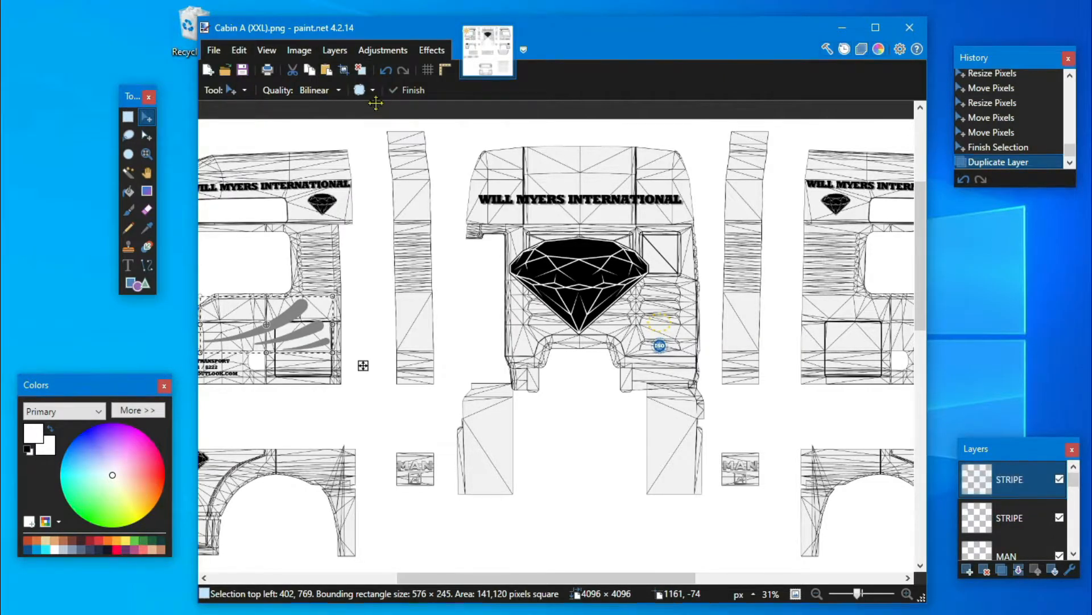
left_click(335, 50)
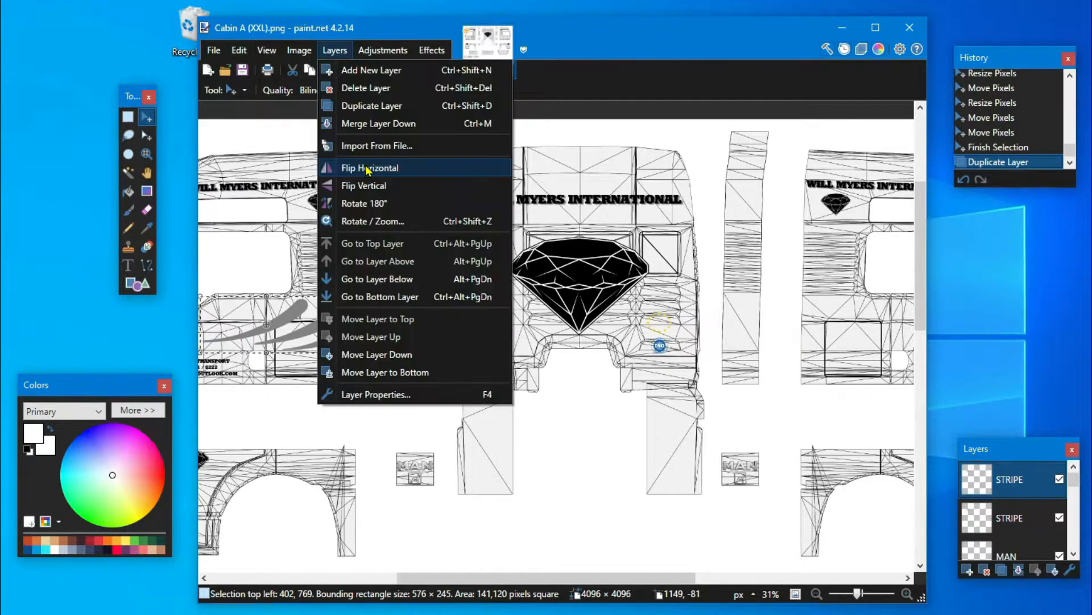
left_click(389, 170)
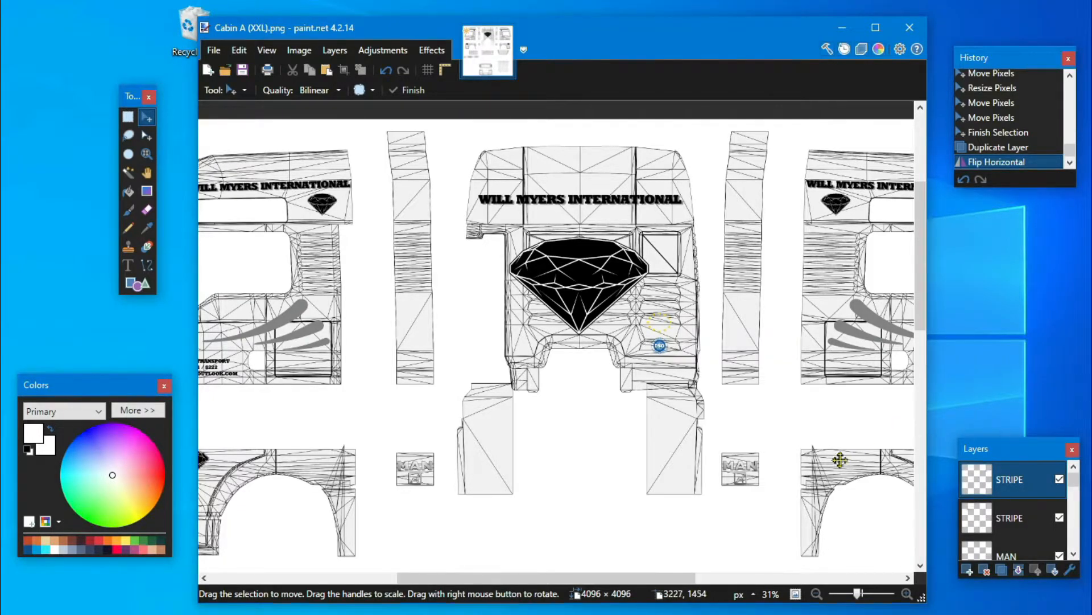
Step: Add a layer named WM FRONT TOP above the stripe layers for the roof panel drawing
left_click_drag(679, 581, 635, 577)
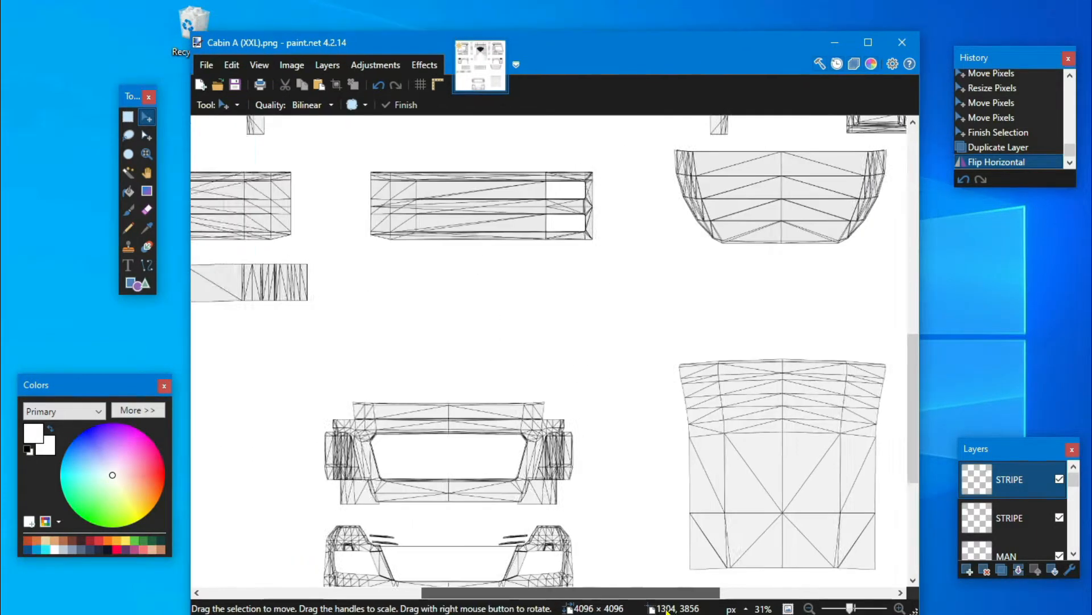
left_click_drag(588, 592, 676, 593)
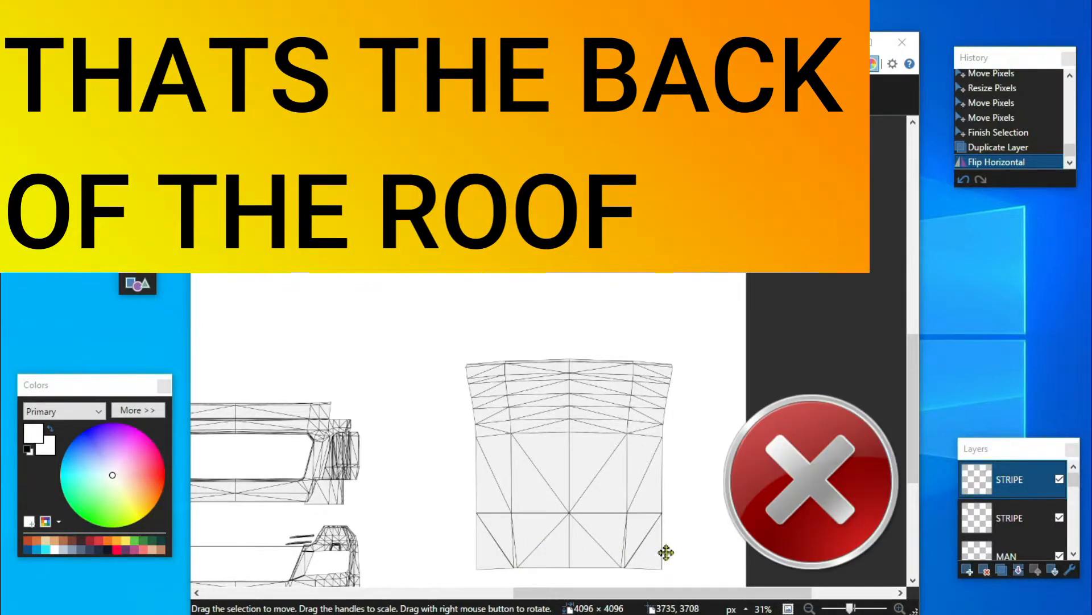
key("ctrl+shift+n")
key("F4")
type("WM FRONT TOP")
left_click(562, 404)
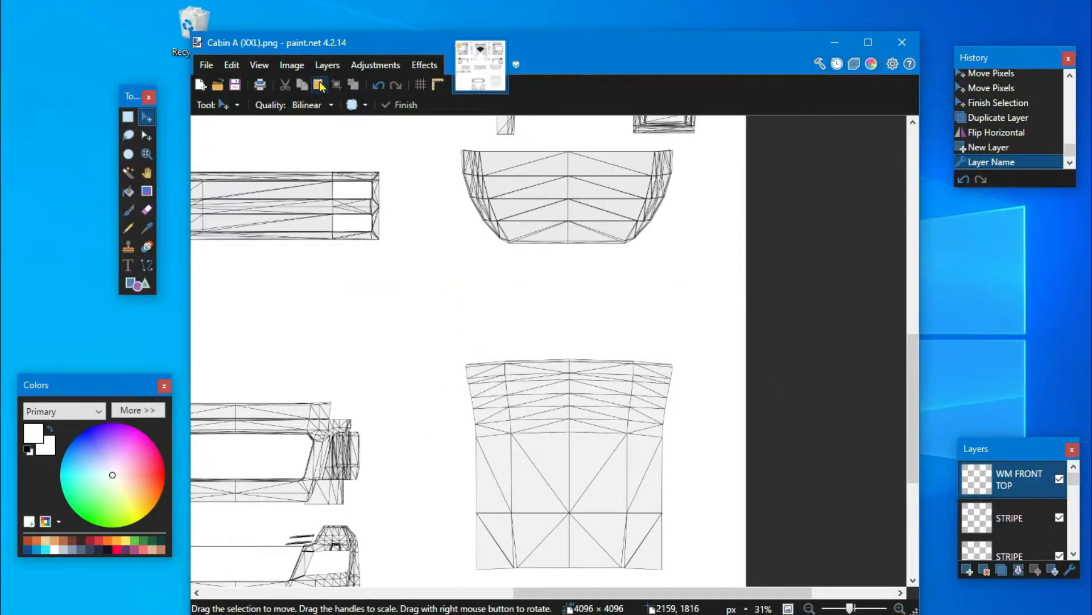
Step: Paste the company lettering and place it, shrunk to the panel's width, along the lower edge of the roof panel drawing
left_click(319, 85)
left_click_drag(399, 191, 590, 534)
left_click_drag(656, 505, 665, 502)
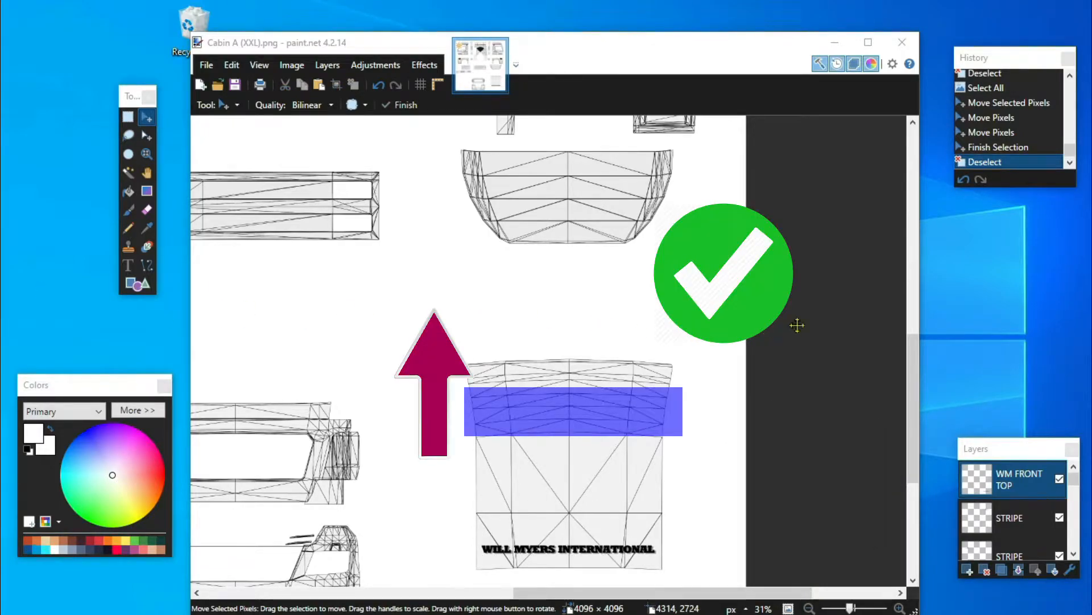
Step: Add a layer named SYM FRONT above the WM FRONT TOP layer for the curved front panel drawing
scroll(787, 275, "up", 2)
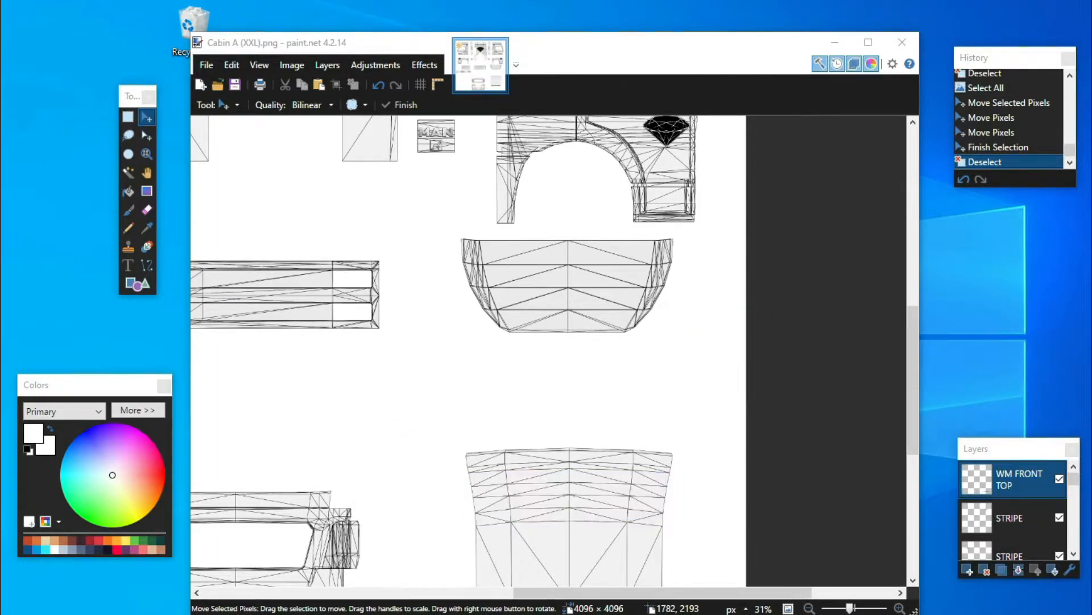
key("ctrl+shift+n")
key("F4")
type("SYM FRONT")
key("Return")
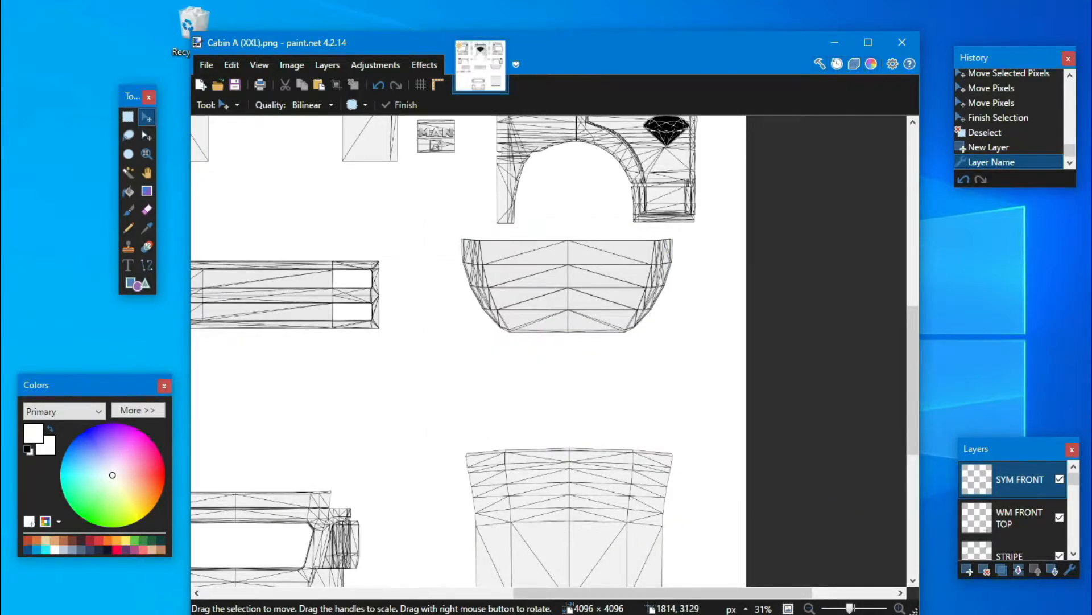
Step: Paste the black diamond logo, shrink it and centre it on the curved front panel drawing above the roof panel
key("ctrl+v")
left_click_drag(532, 185, 365, 272)
left_click_drag(278, 416, 284, 416)
left_click_drag(392, 497, 672, 380)
left_click_drag(650, 216, 621, 239)
left_click_drag(644, 378, 664, 361)
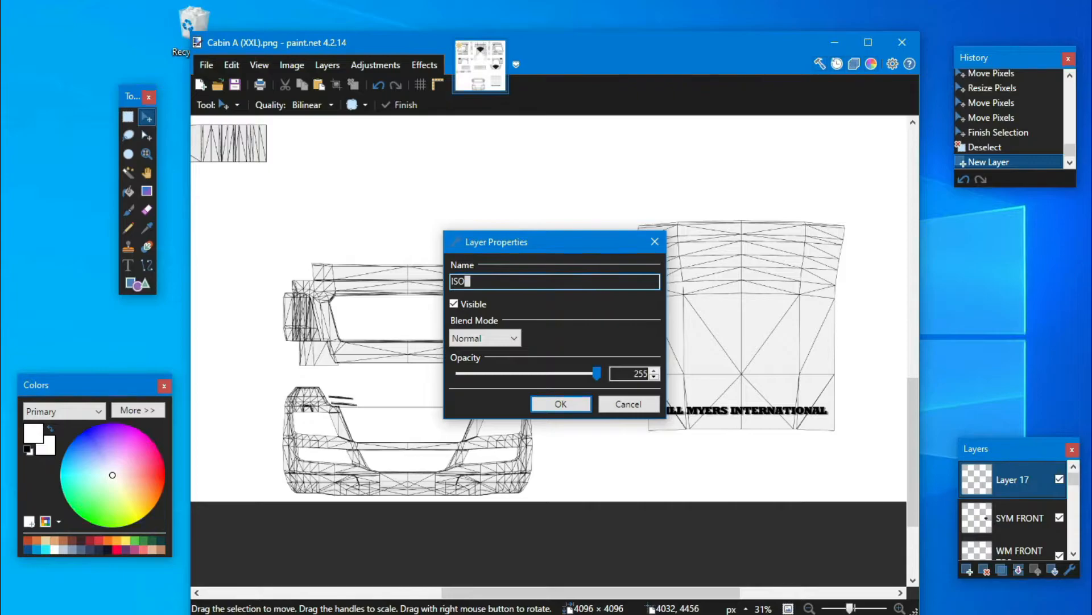
Step: Paste the ISO 9001 certified logo on a new layer and shrink it onto the windscreen frame drawing's left pillar
key("Return")
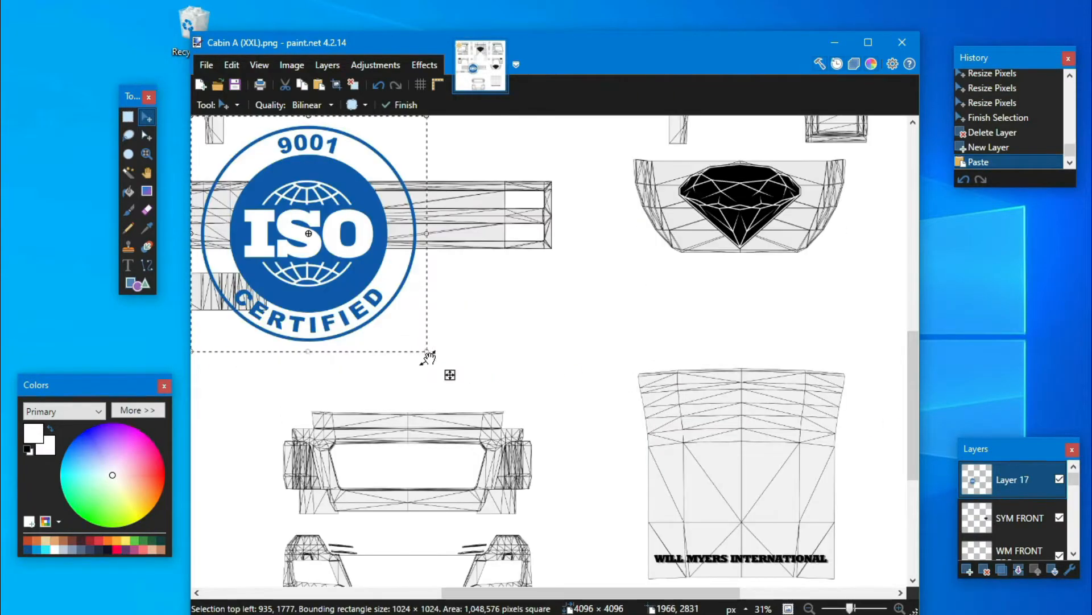
left_click_drag(438, 366, 272, 374)
left_click_drag(282, 404, 303, 463)
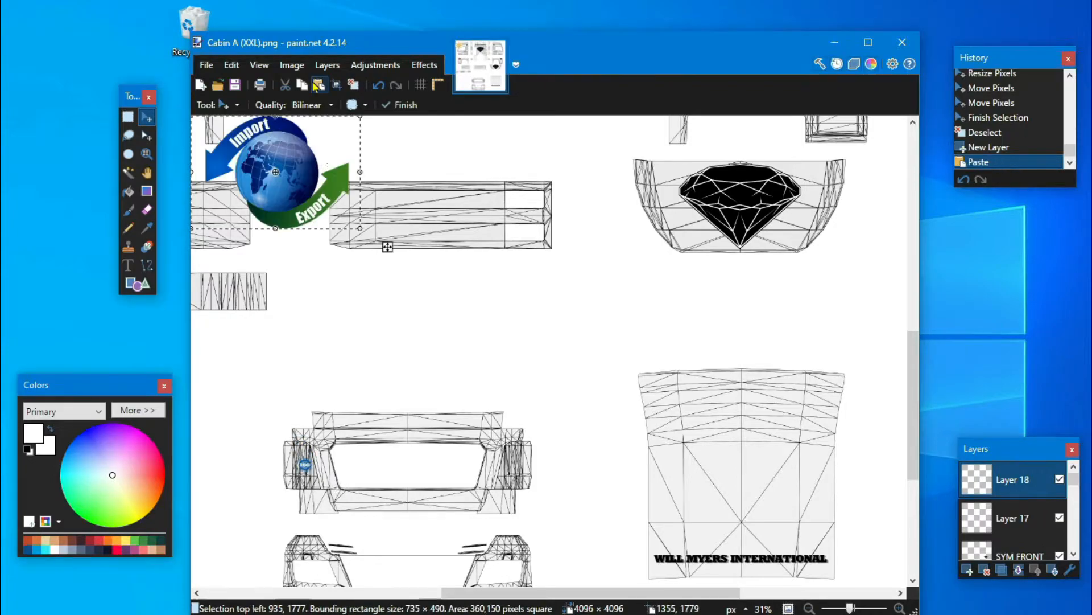
Step: Paste the Import/Export globe on a new layer, shrink it to about 94 × 84 px, rotate it about -32° and place it on the windscreen frame's right pillar
left_click_drag(283, 163, 577, 399)
left_click_drag(567, 319, 616, 324)
left_click_drag(530, 326, 586, 472)
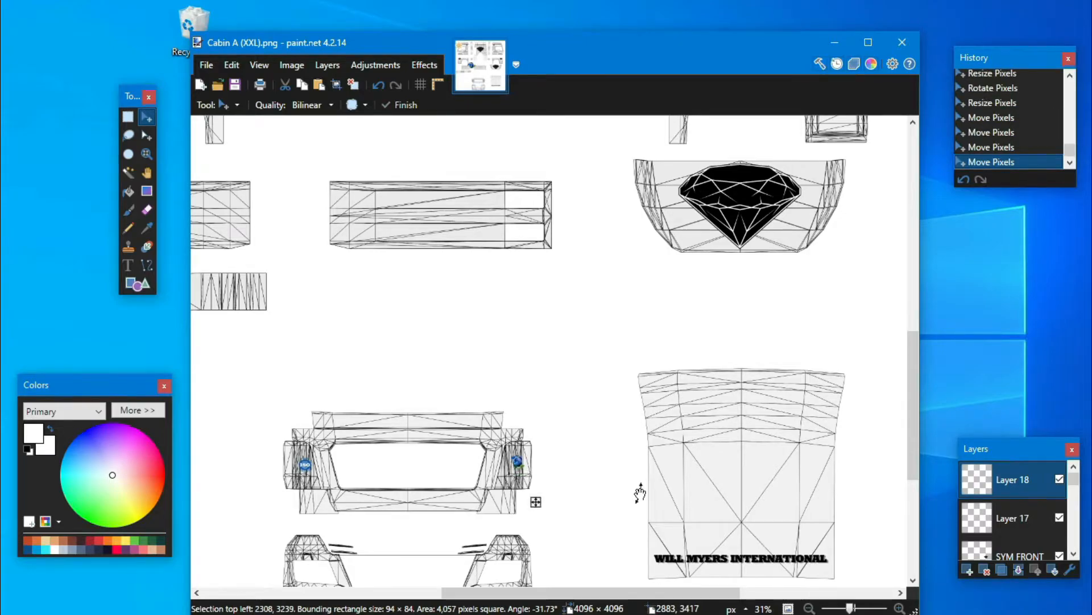
key("Down")
key("Down")
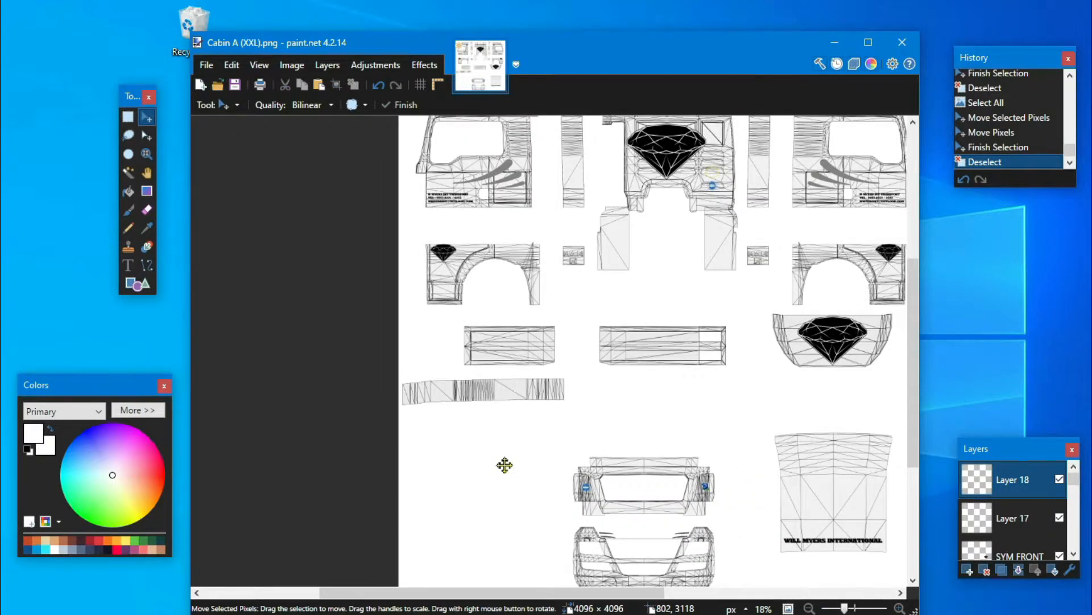
Step: Save the layered image to the Desktop as WILLS MAN TGX in paint.net (*.pdn) format
scroll(505, 465, "down", 1)
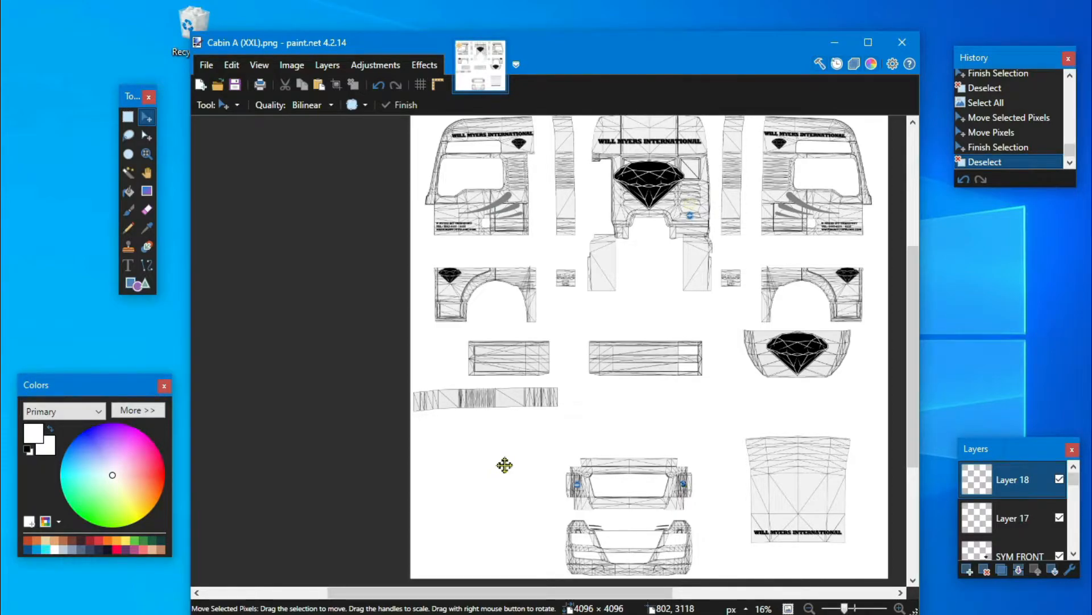
left_click(206, 64)
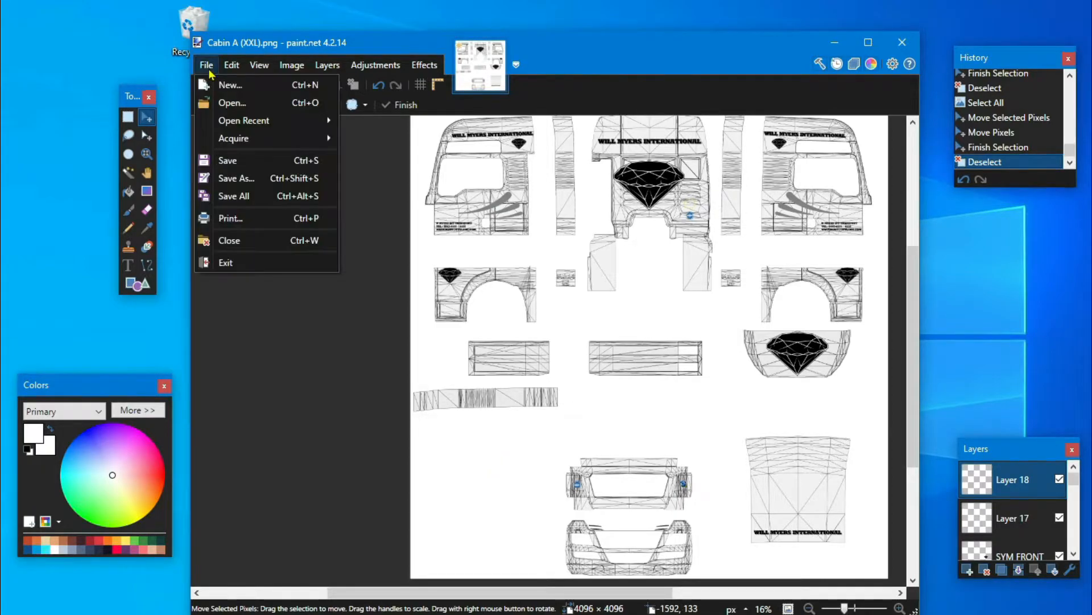
left_click(279, 184)
type("WILLS MAN TGX")
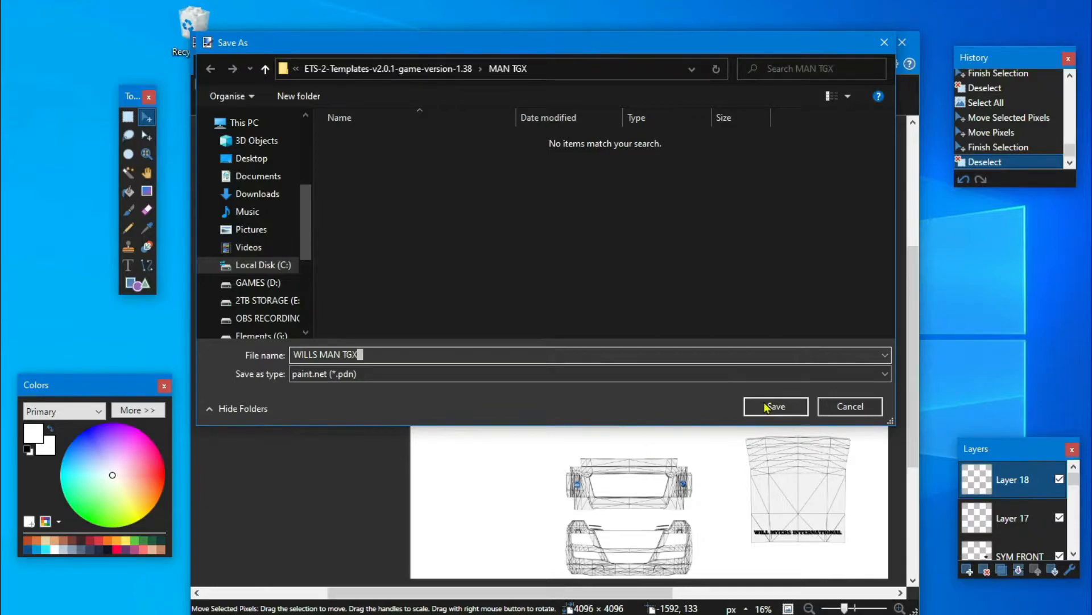
left_click(251, 159)
left_click(777, 407)
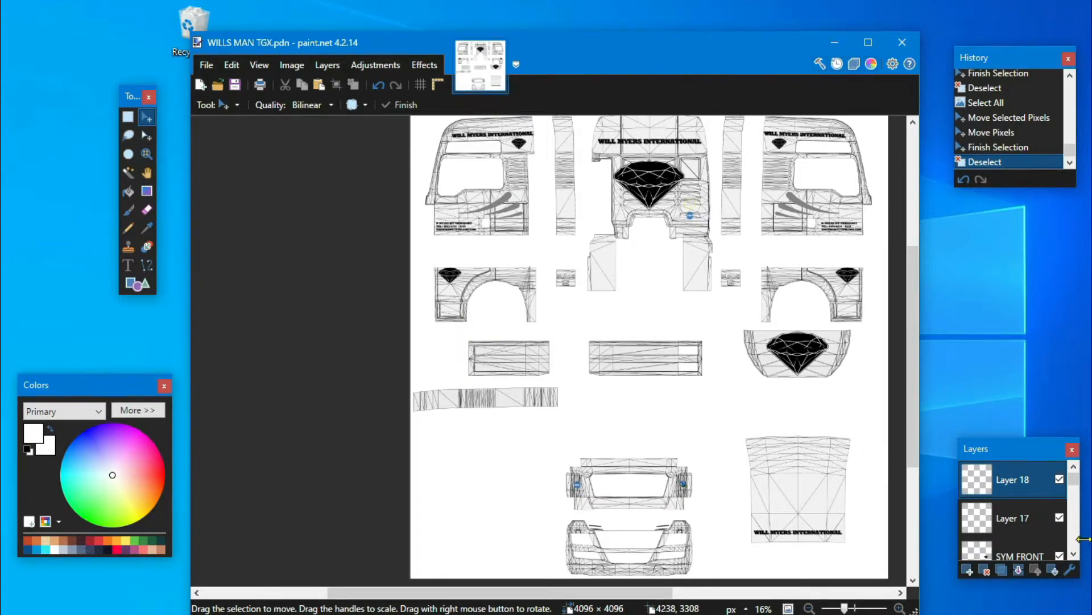
Step: Hide the VISION and Background layers and show Layer 3 as the plain white backdrop
left_click_drag(1074, 479, 1077, 540)
left_click(1059, 541)
left_click(1052, 509)
left_click(1059, 503)
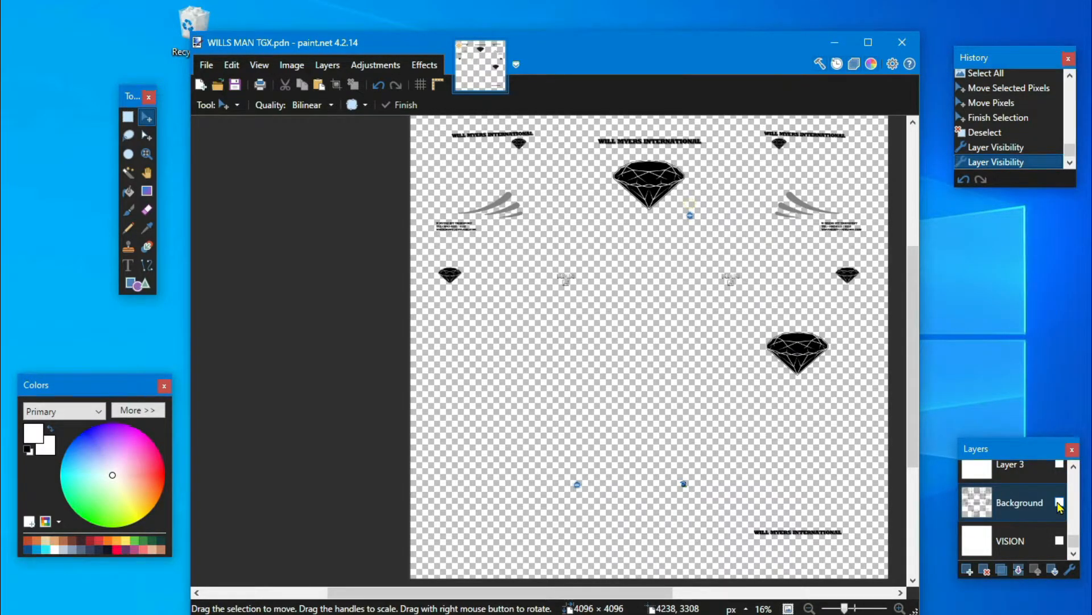
left_click(1060, 465)
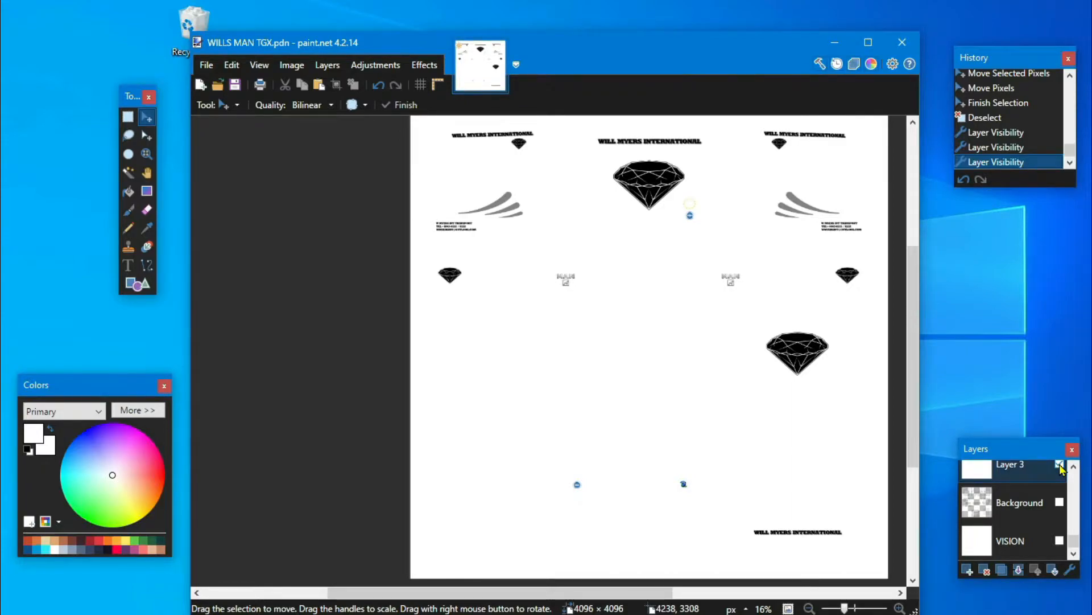
Step: Save a flattened PNG copy of WILLS MAN TGX to the Desktop with the default settings, and close the image editor
left_click(206, 65)
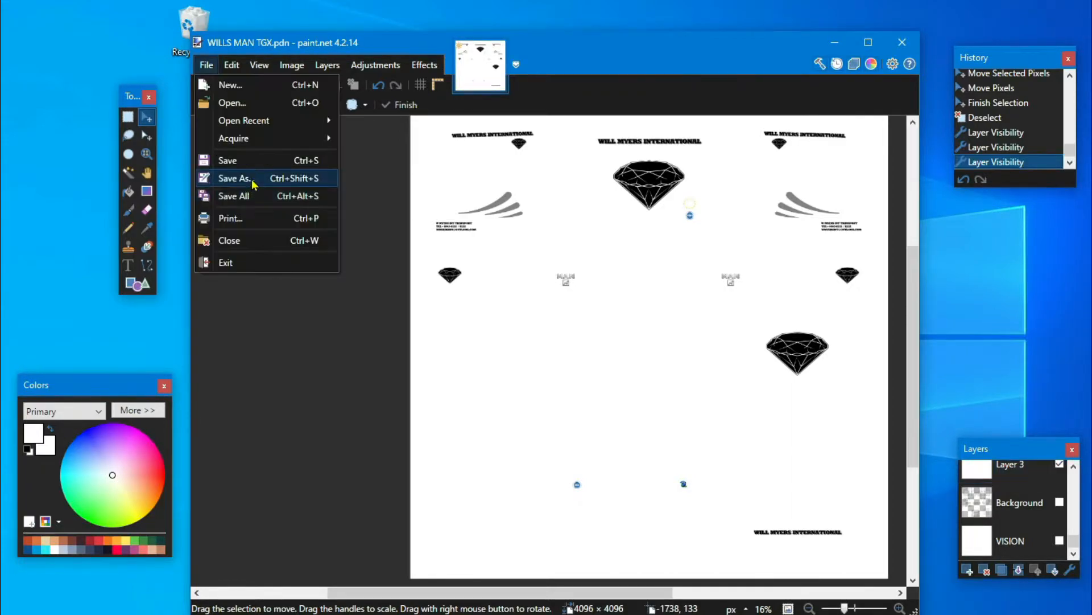
left_click(250, 178)
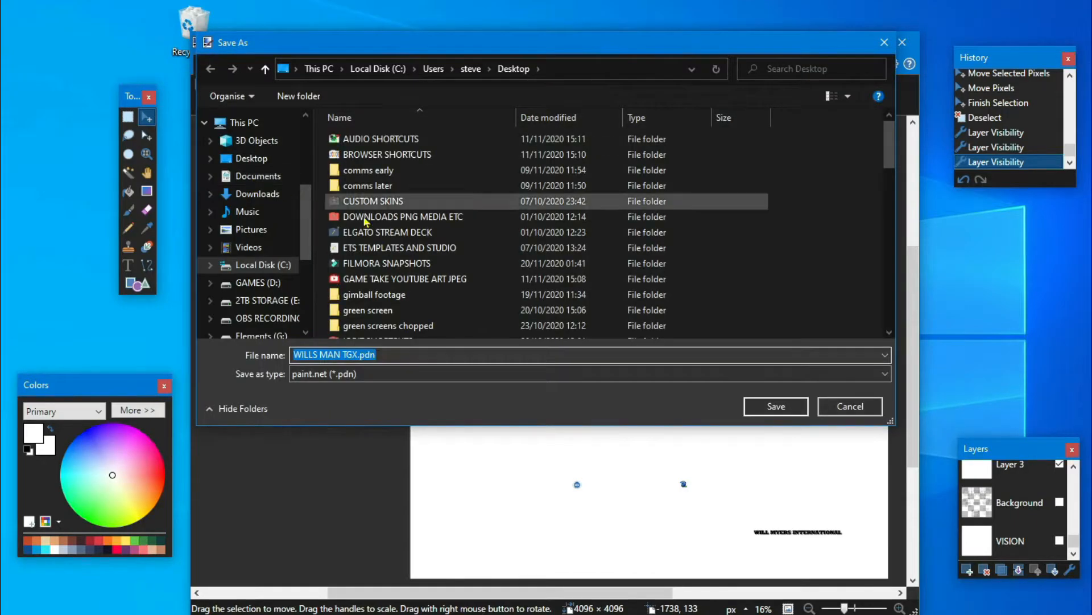
left_click(871, 373)
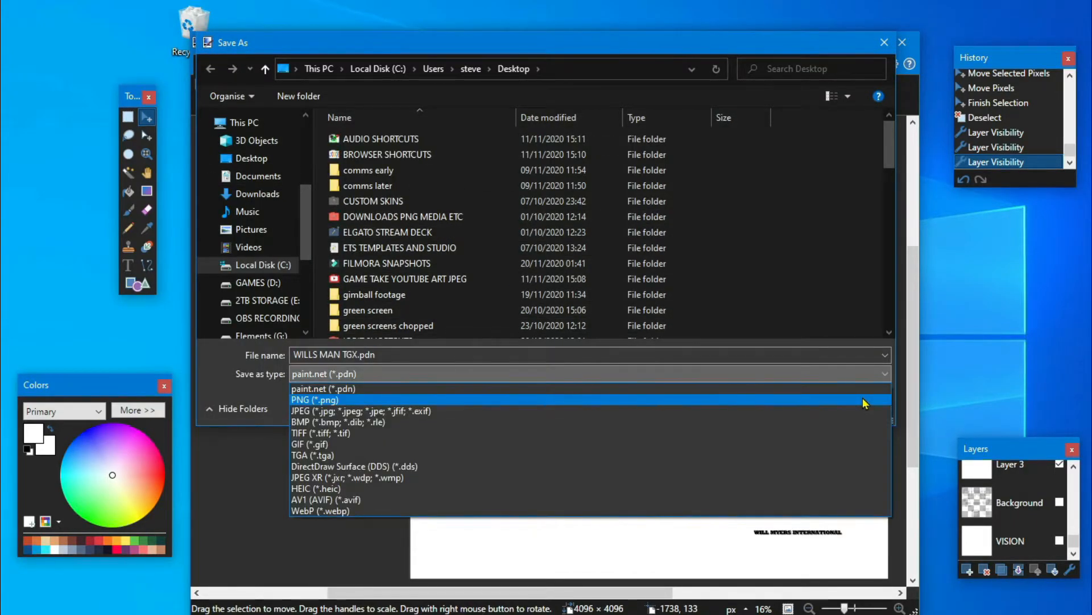
left_click(865, 400)
left_click(769, 404)
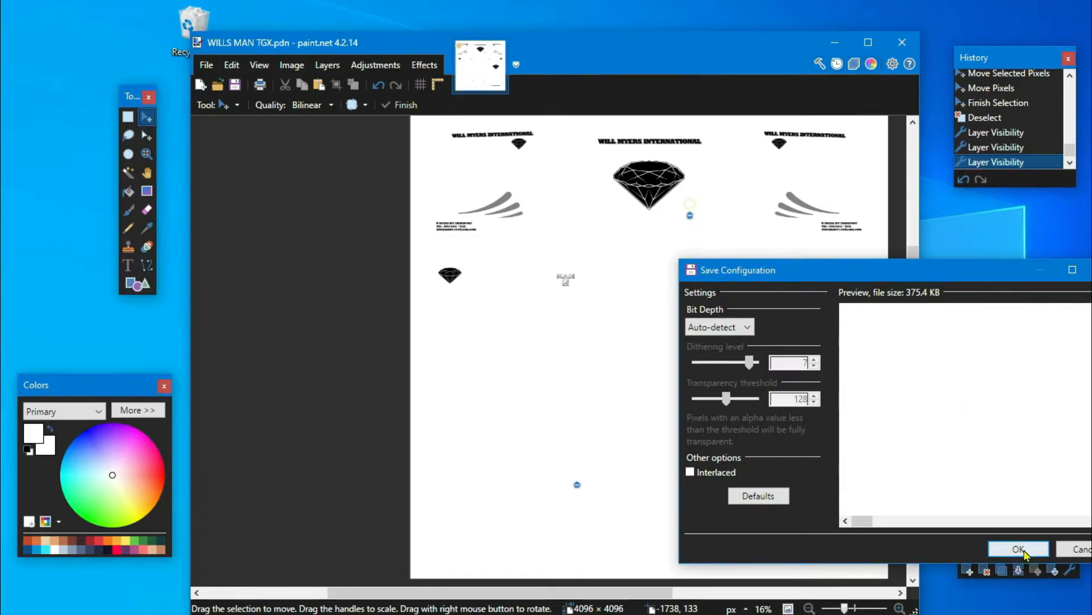
left_click(1019, 548)
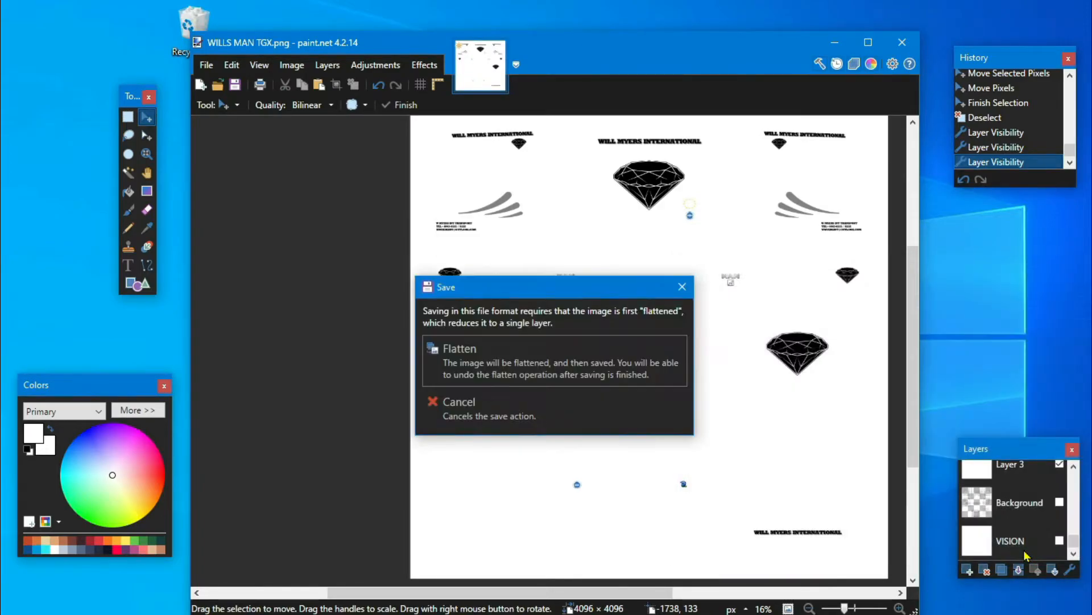
left_click(624, 372)
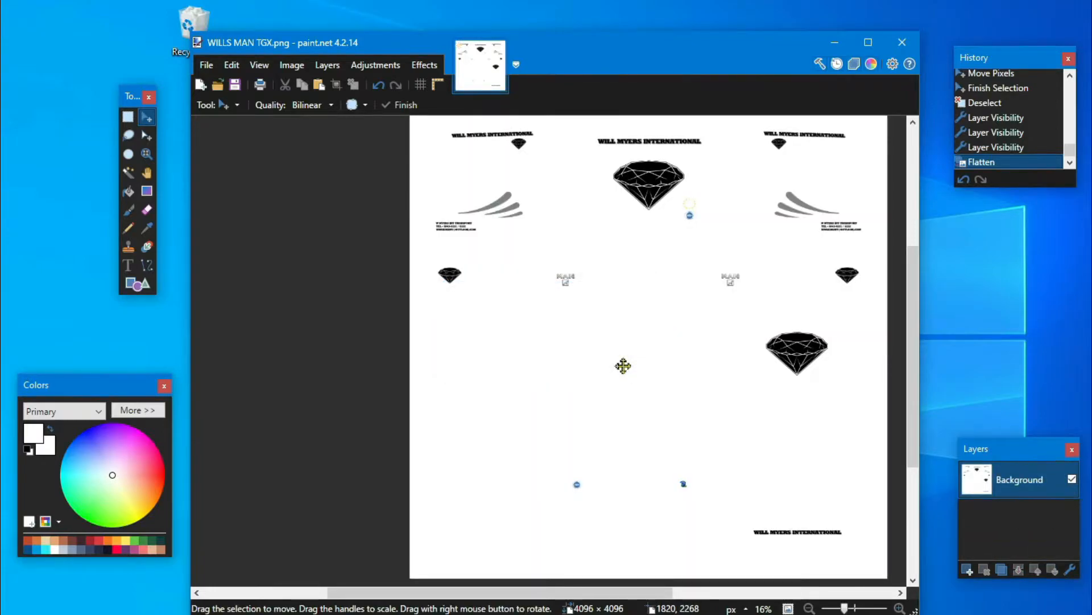
left_click(899, 45)
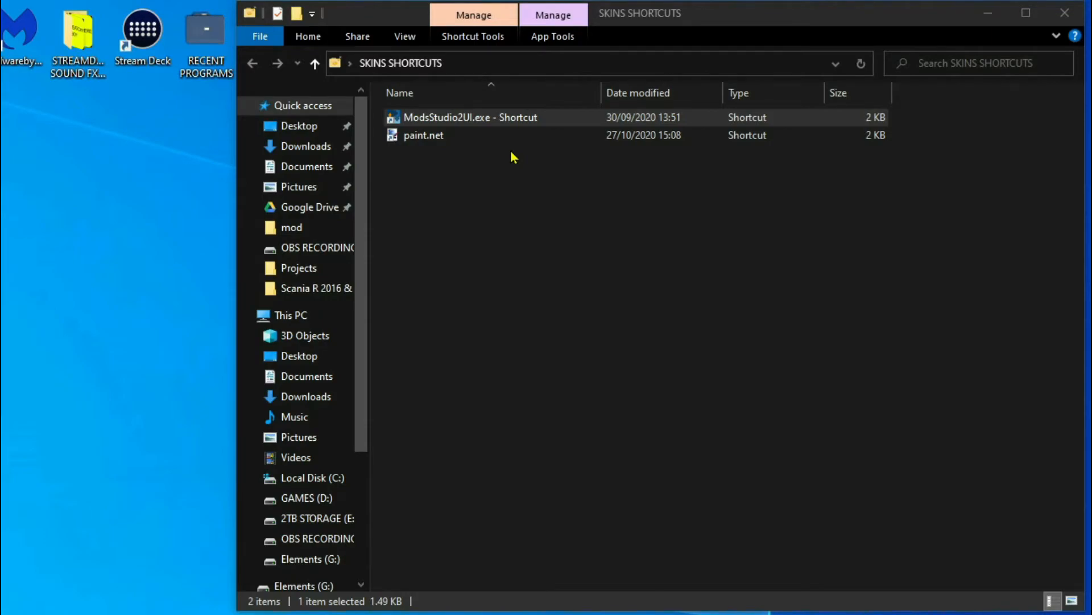
Step: Open Mods Studio 2 from the skins shortcuts folder, start a new mod project and maximise the window
double_click(503, 119)
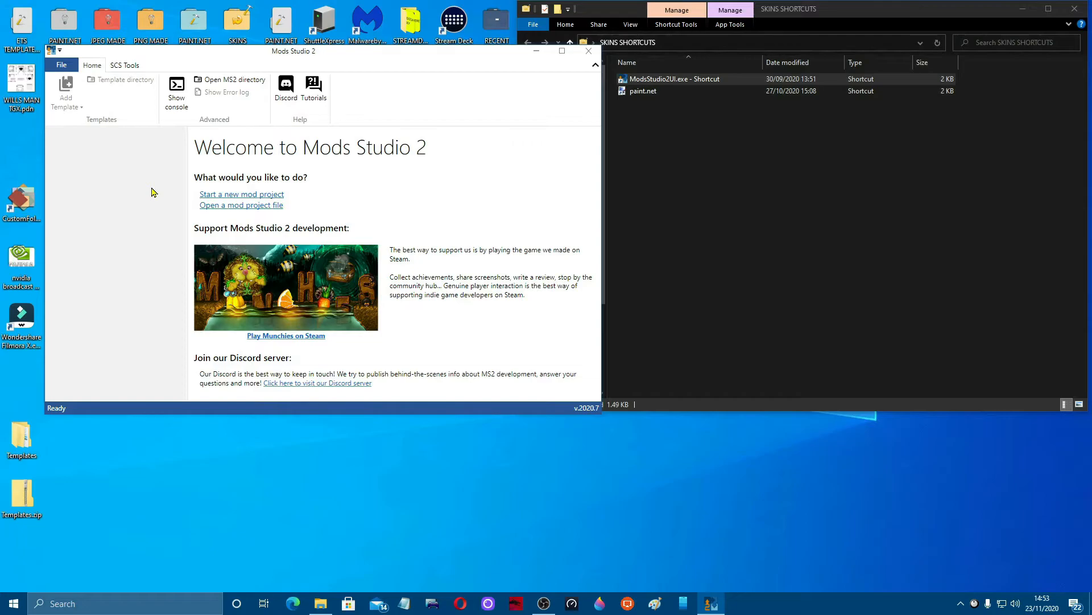
left_click(68, 68)
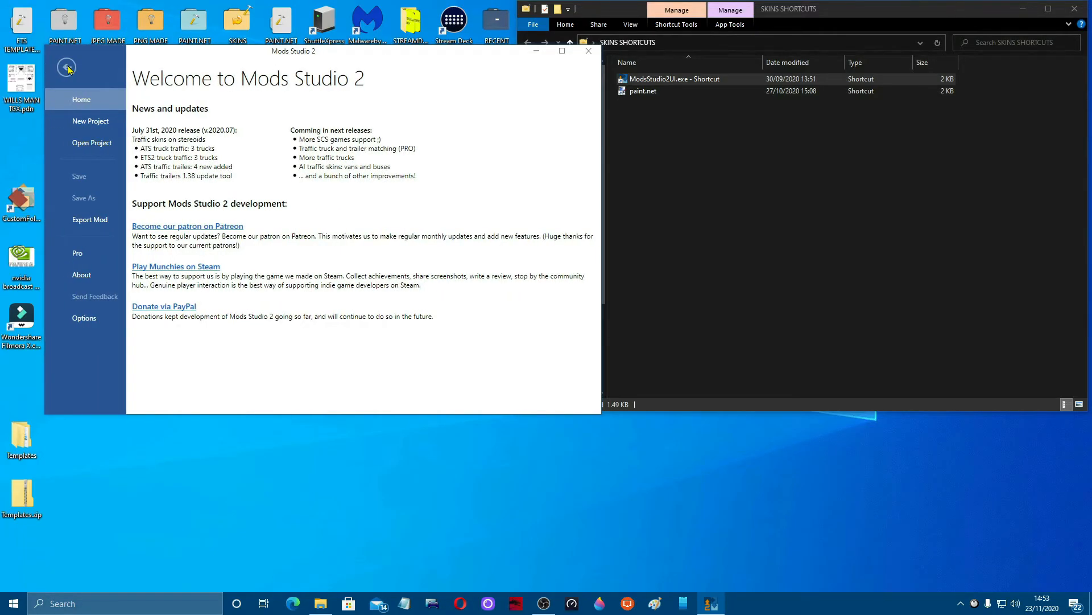
left_click(90, 119)
left_click(563, 52)
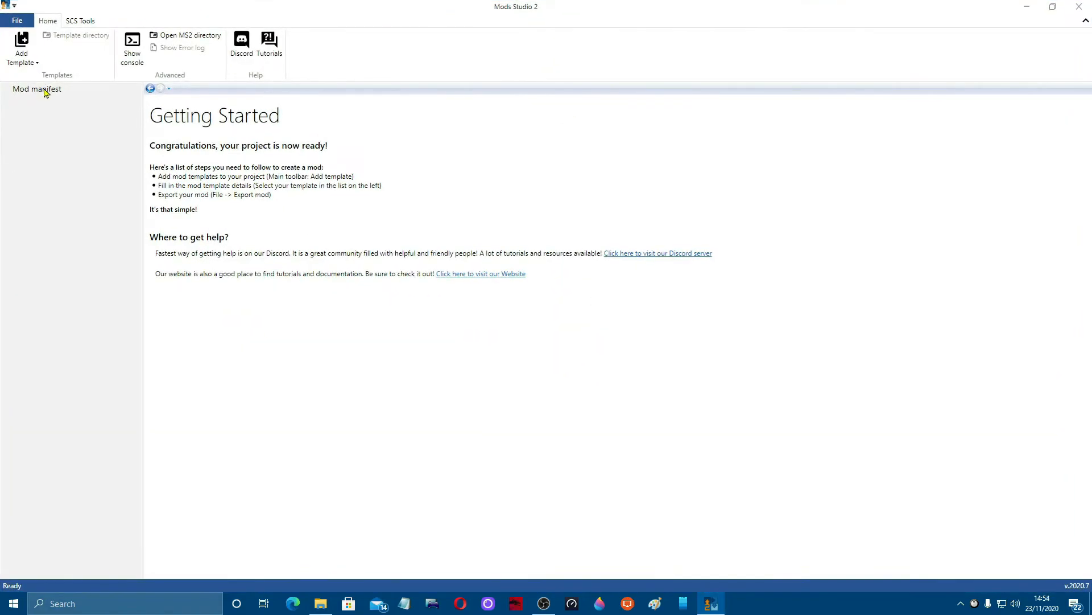
Step: Fill in the mod manifest with mod name "wmyers transport", author "game take" and version 1
left_click(61, 118)
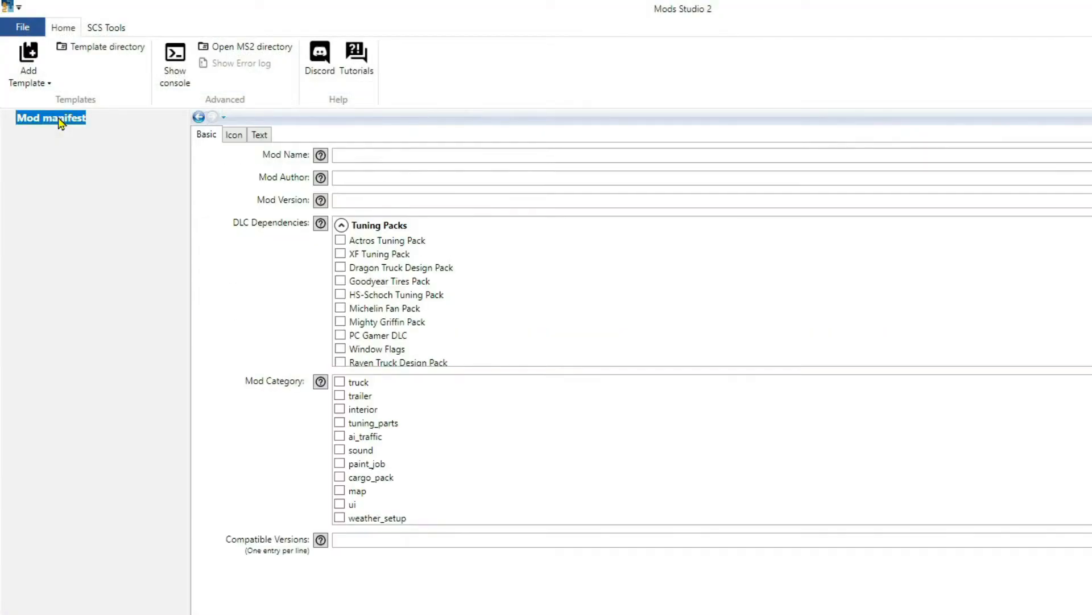
left_click(370, 157)
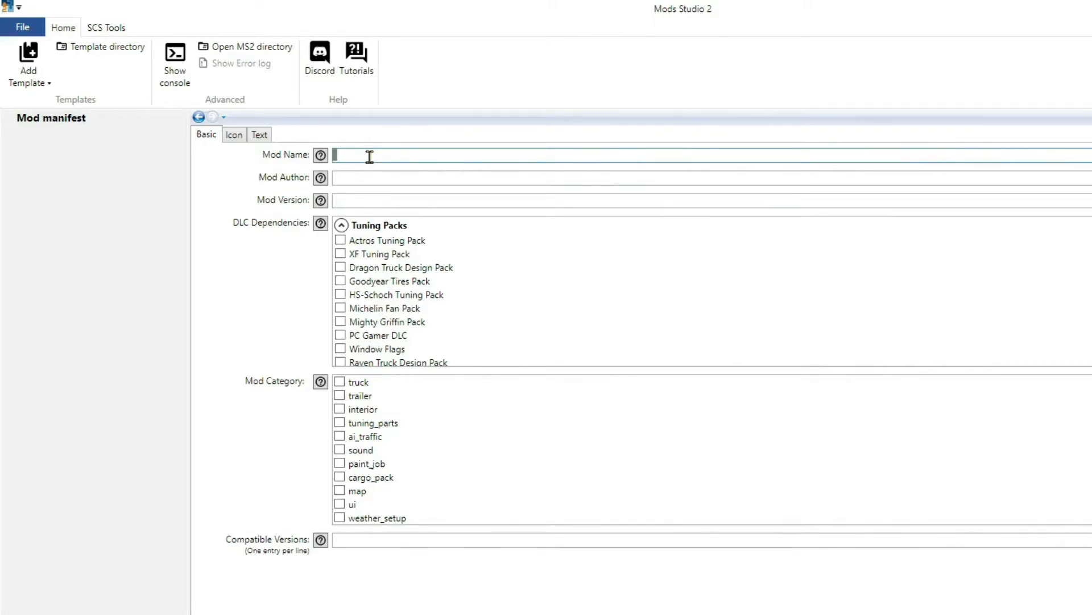
type("wmyers transport")
left_click(370, 181)
type("game take")
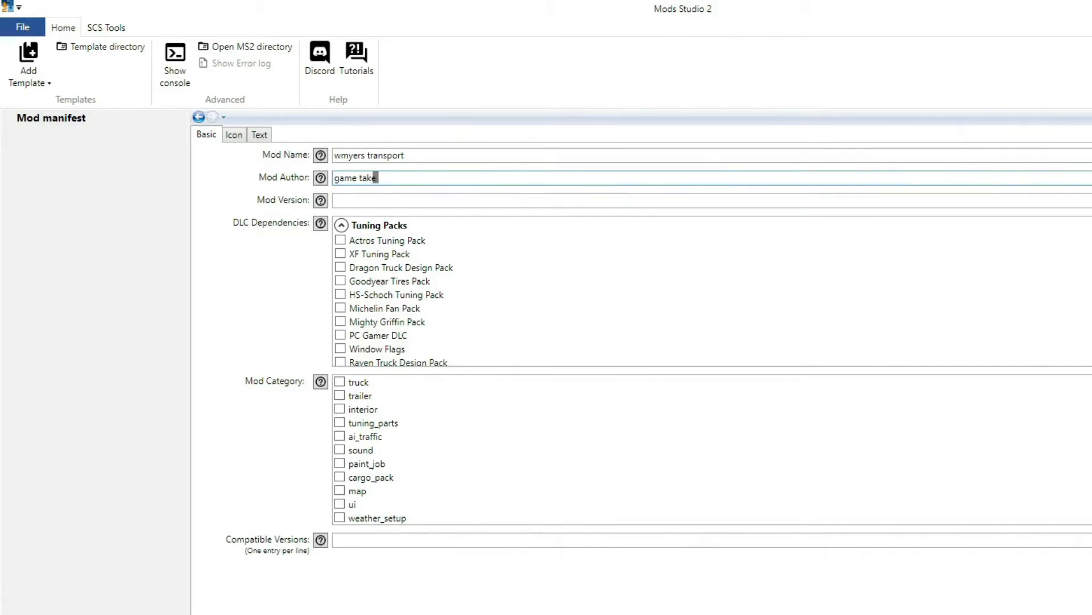
left_click(364, 200)
type("1.")
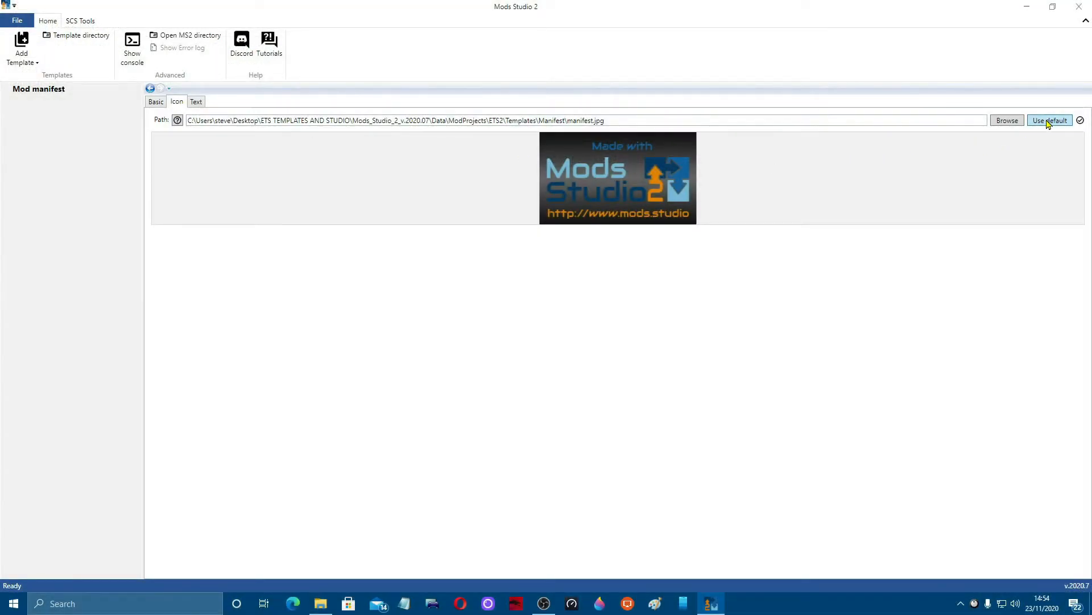
Step: Set the mod description in the manifest to "wills truck"
left_click(197, 102)
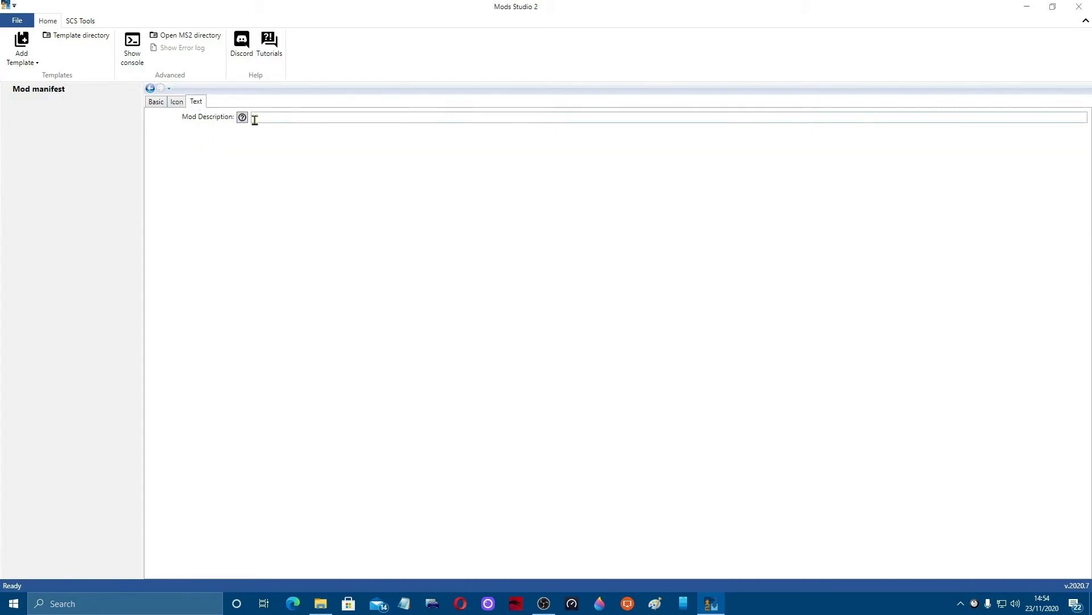
left_click(258, 118)
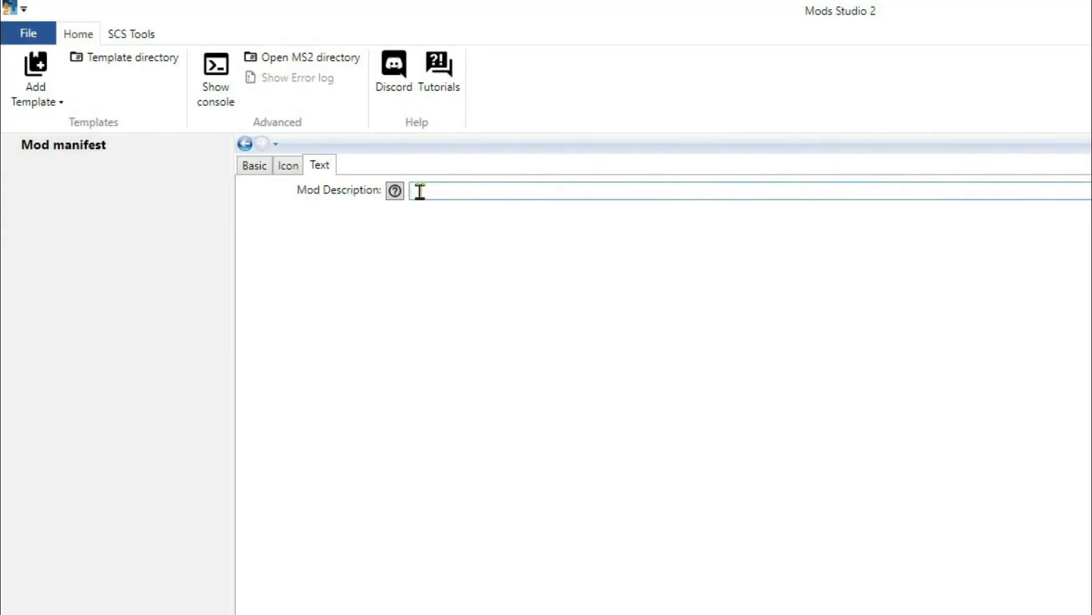
type("wills truck")
Step: Add a Simple Truck Skin template for the SCS Software MAN TGX, suitable for the XXL cabin
left_click(41, 101)
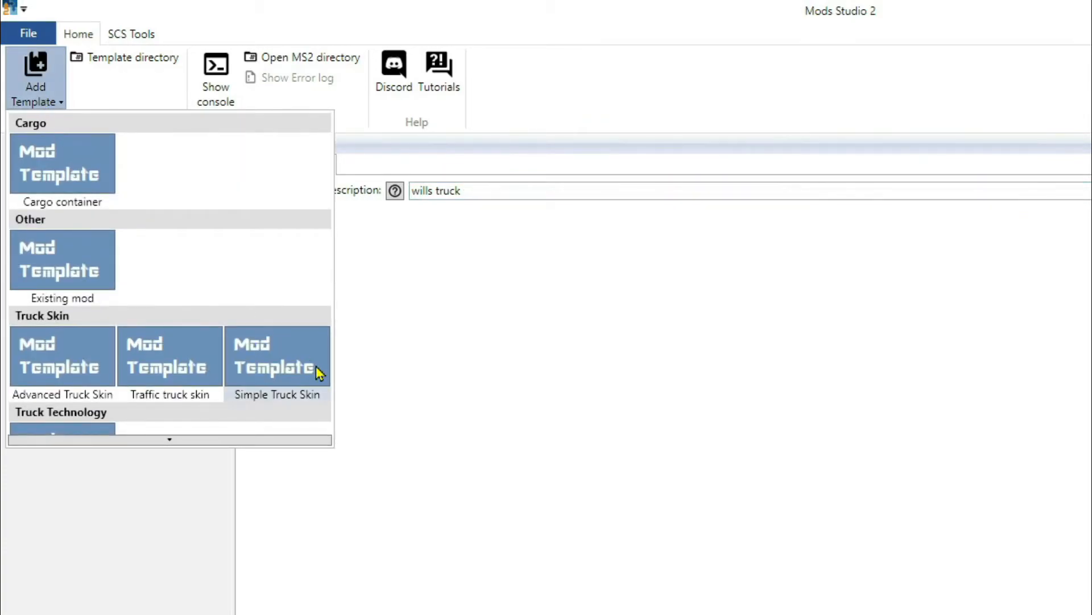
left_click(296, 366)
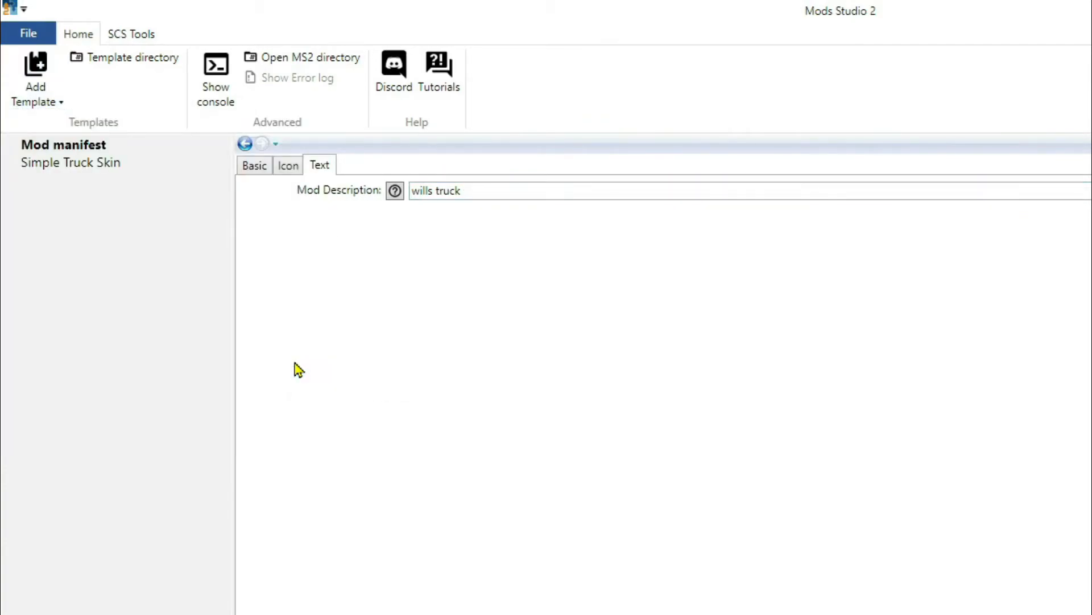
left_click(104, 165)
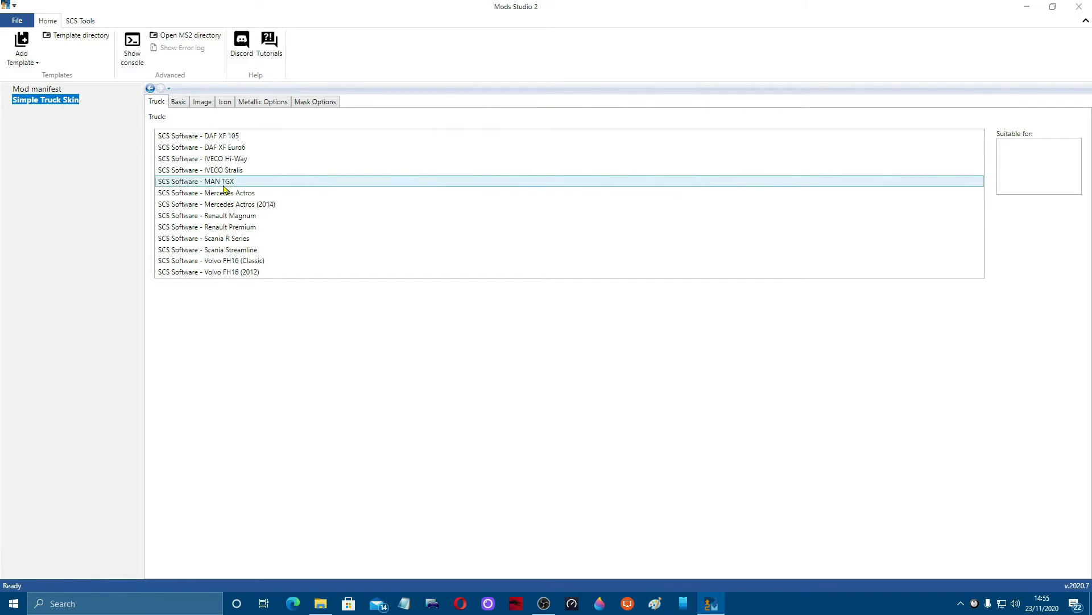
left_click(224, 186)
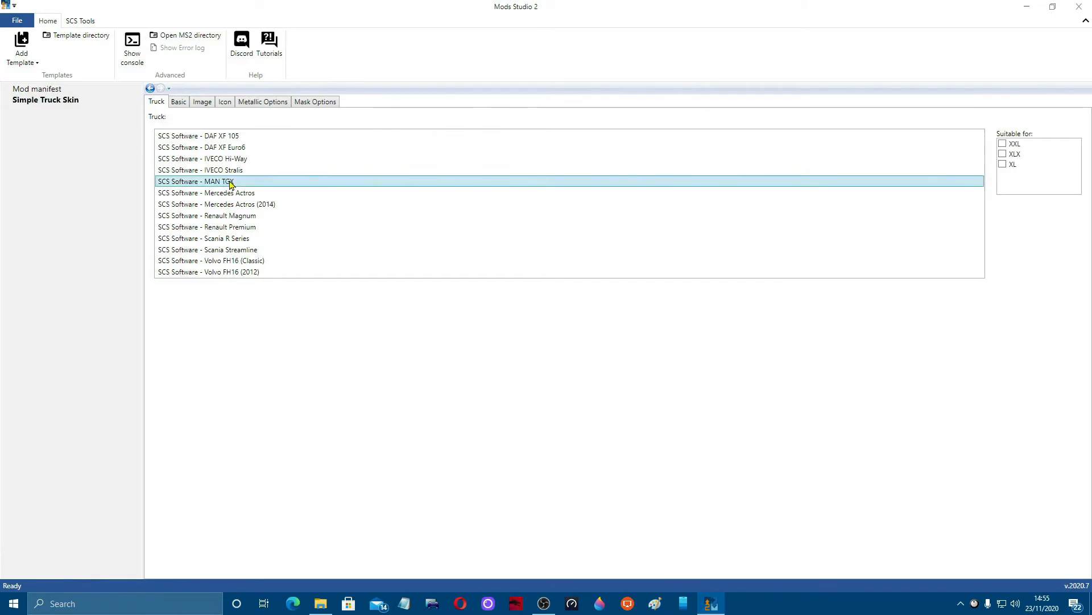
left_click(1003, 143)
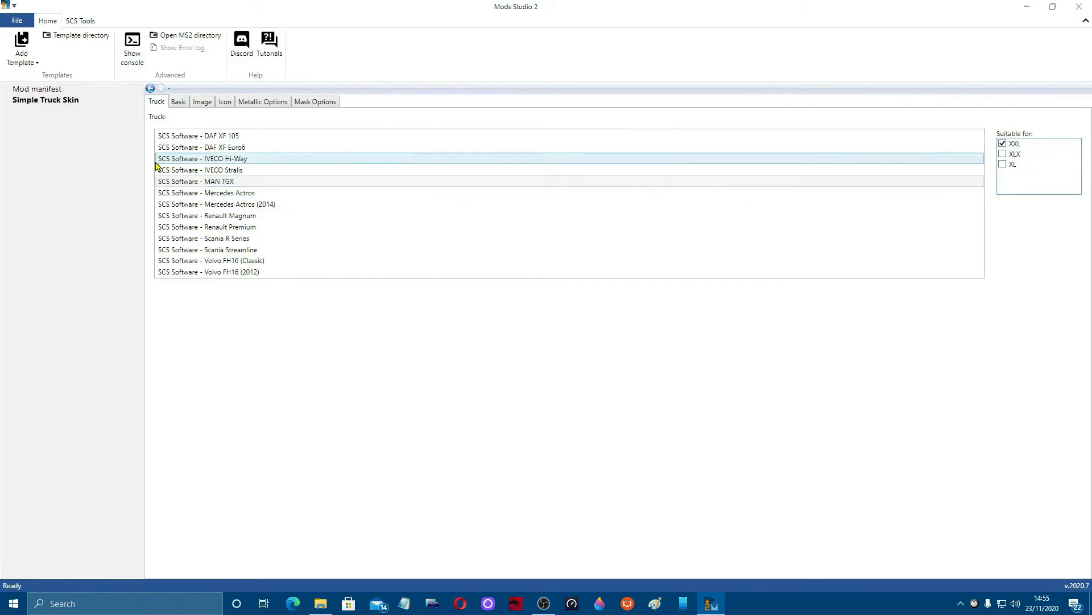
Step: Set the skin's basic details: internal name "will4", skin name "wmyers int transport" and price 1
left_click(178, 103)
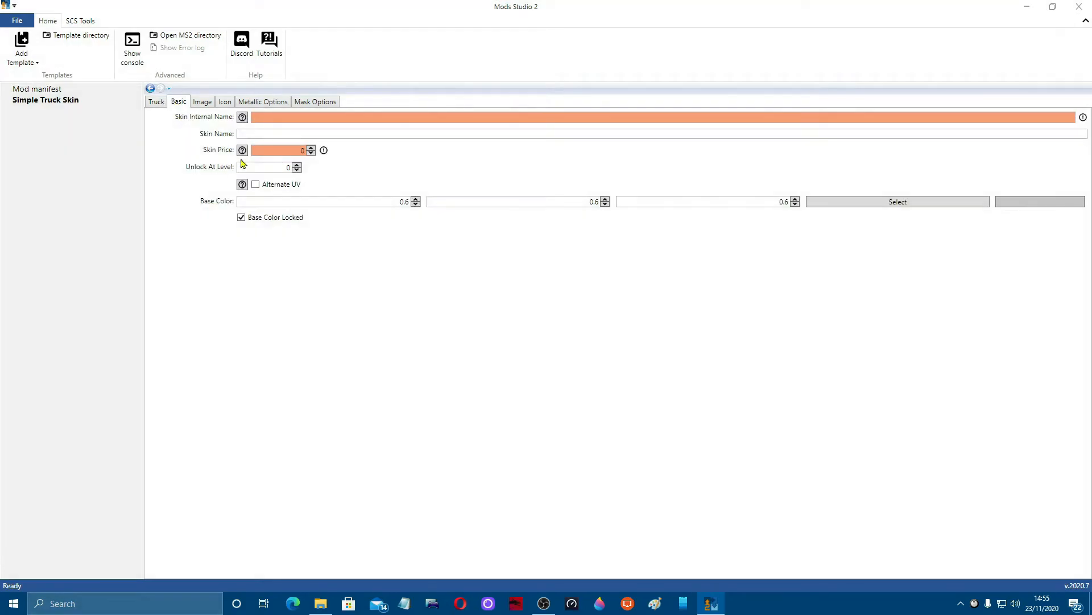
left_click(269, 118)
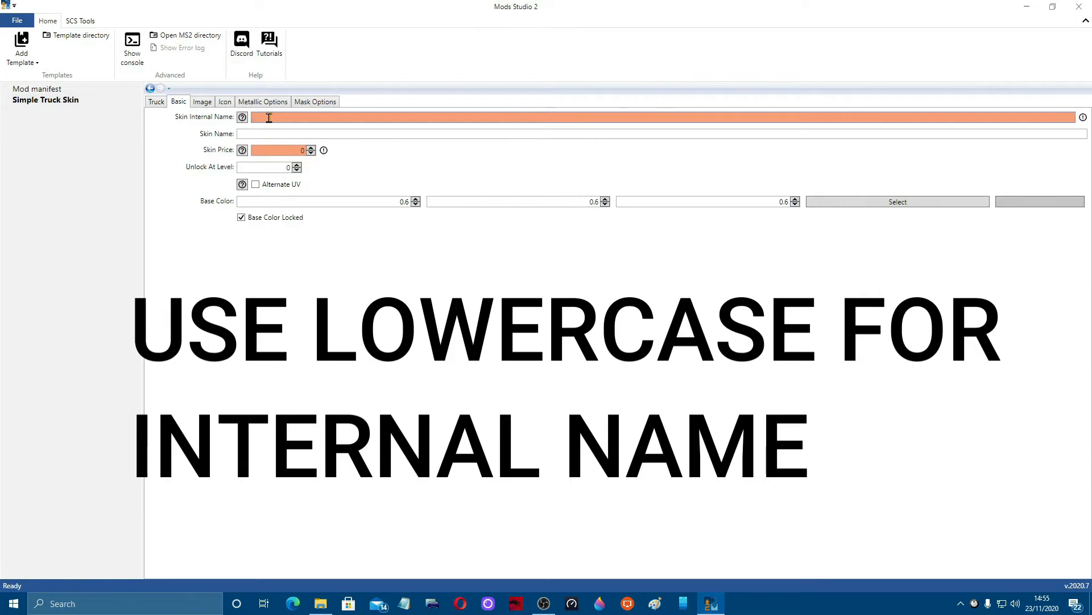
type("will4")
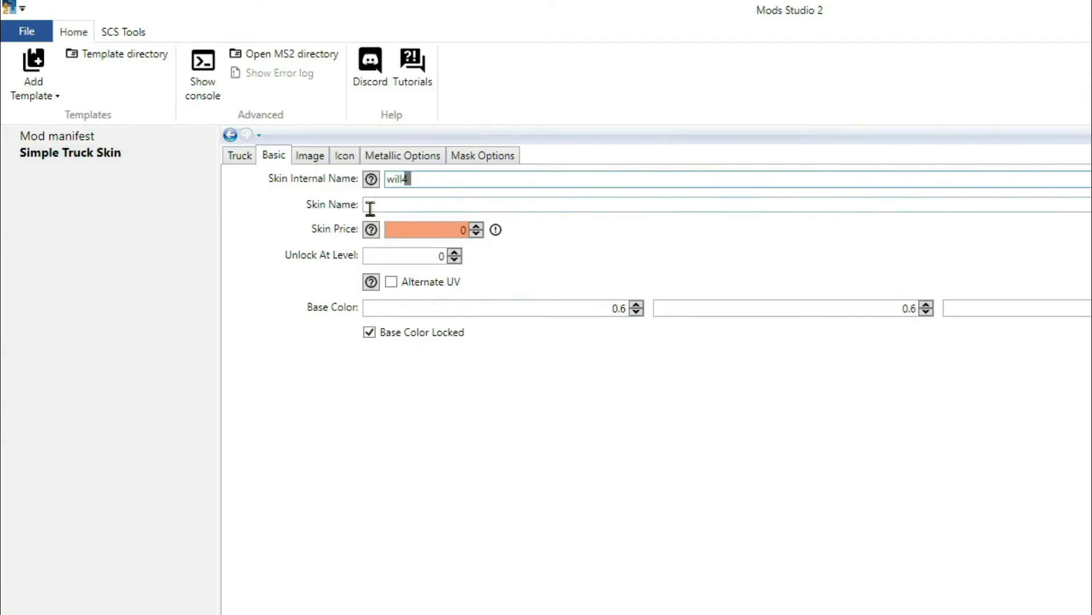
left_click(377, 208)
type("wmyers")
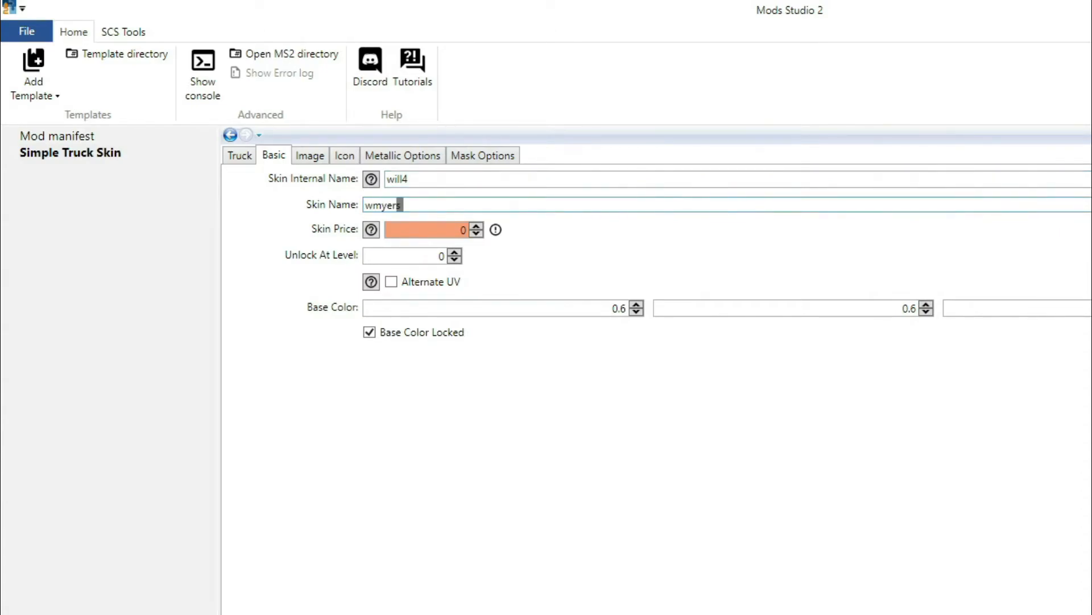
type(" int transport")
left_click(477, 227)
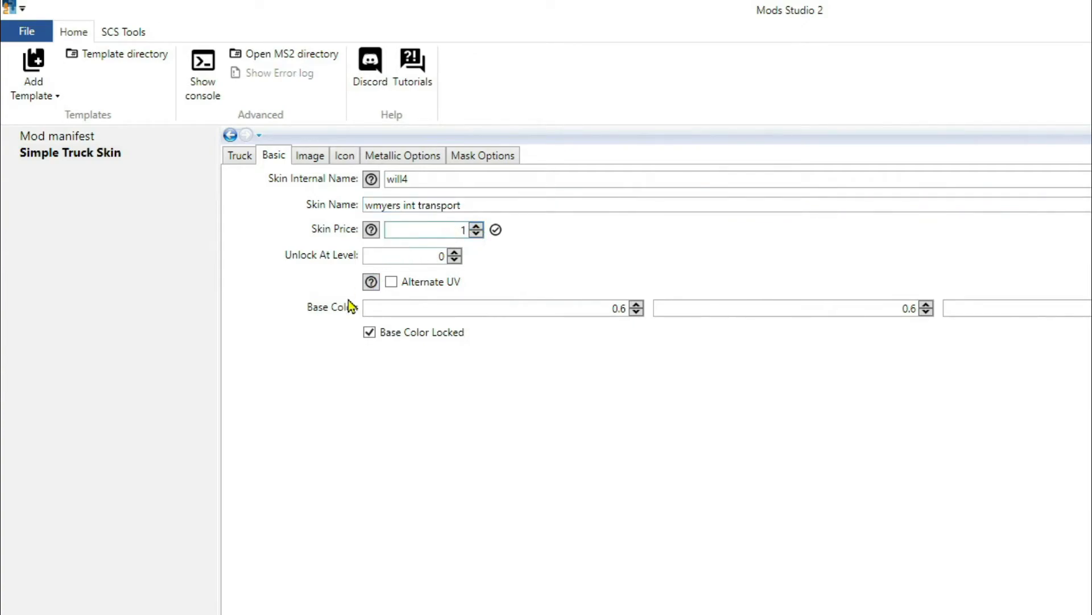
Step: Assign wmyersint transport.png from the Desktop as the skin image and use the default icon
left_click(309, 156)
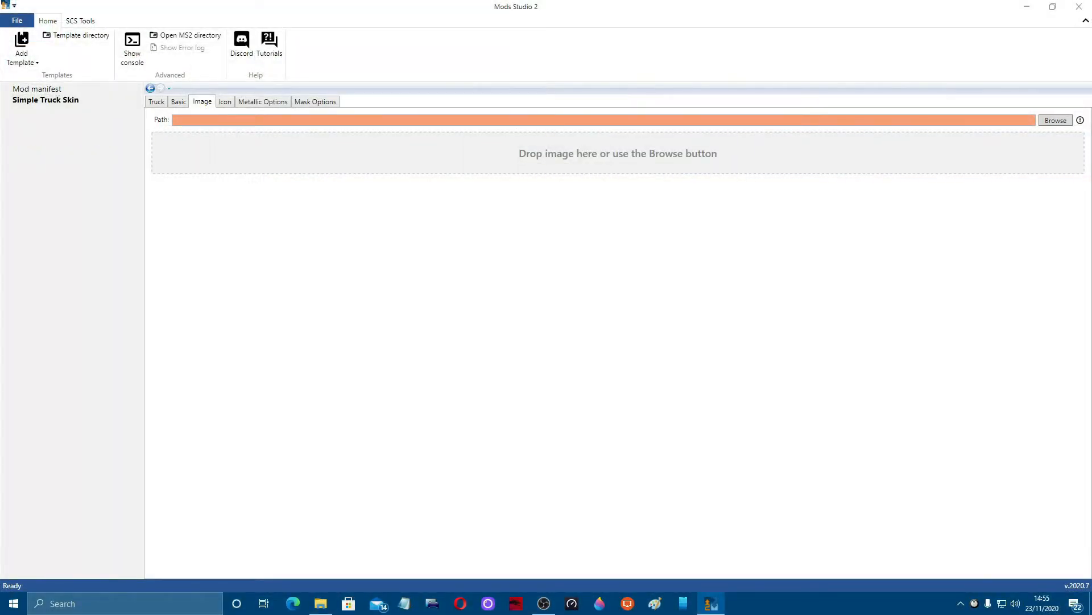
left_click_drag(161, 154, 493, 153)
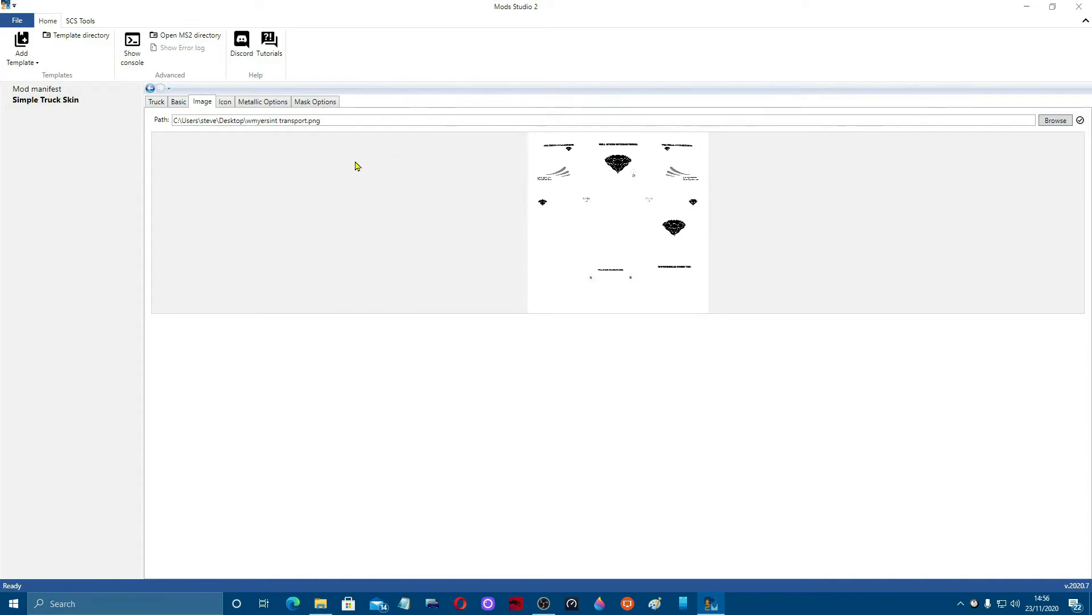
left_click(227, 106)
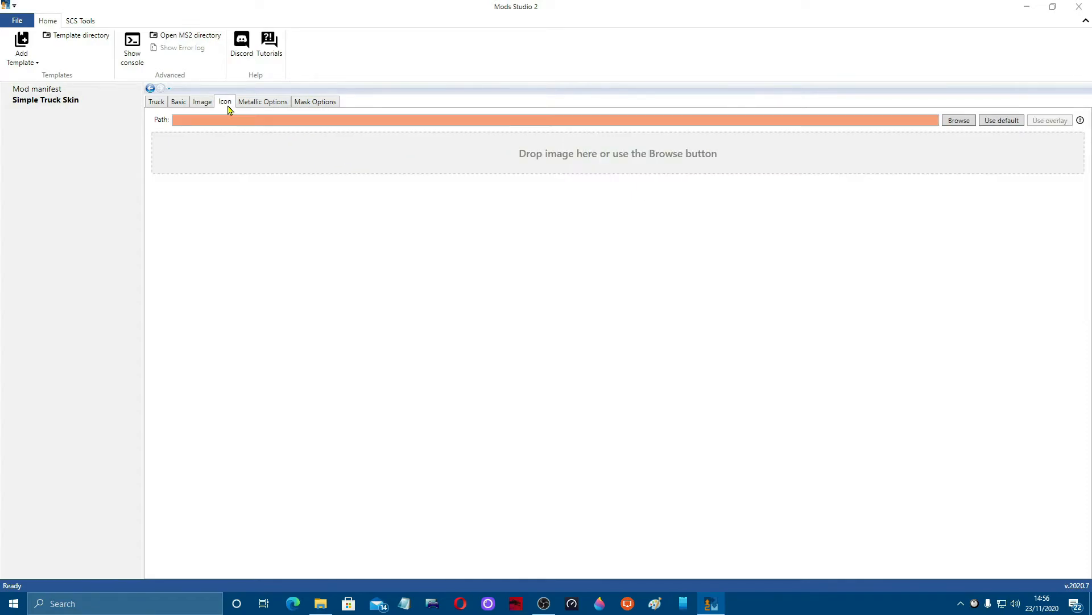
left_click(1001, 121)
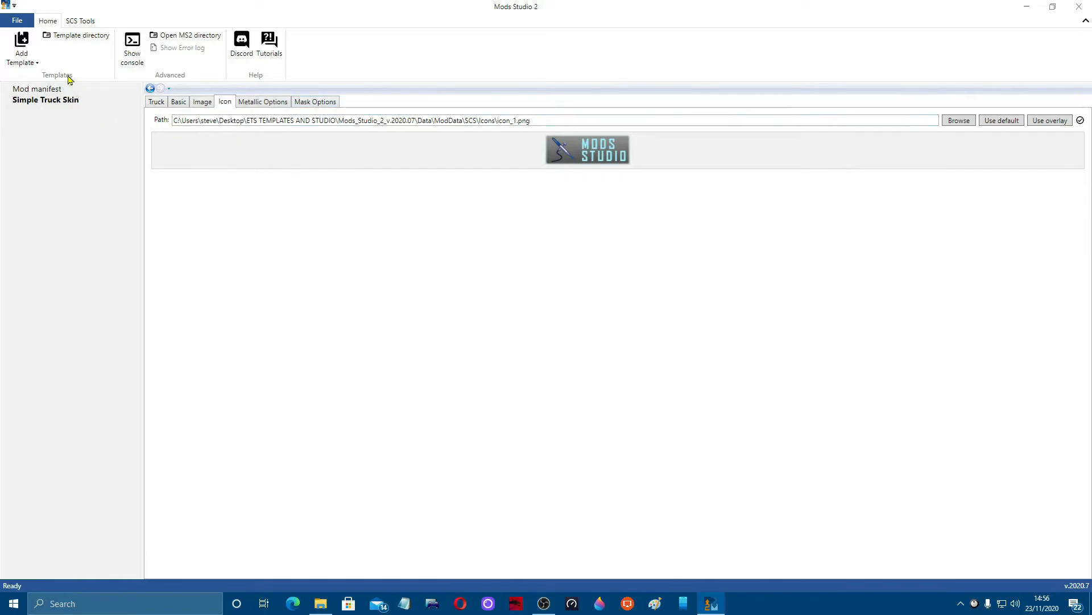
Step: Save the project to the Desktop as "wills tgx 4" in the Mods Studio 2 project format
left_click(19, 21)
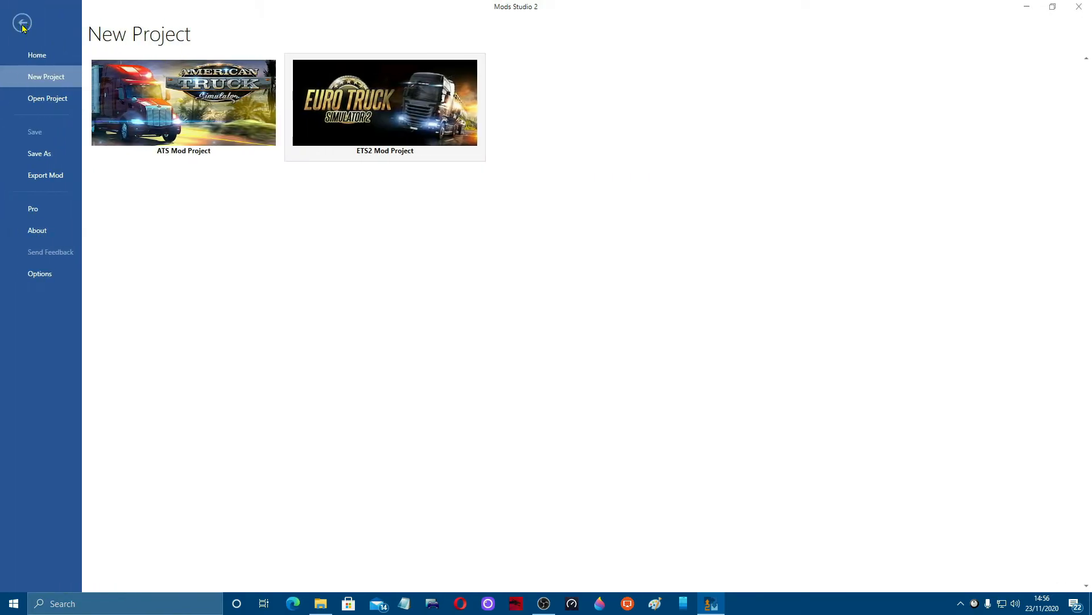
left_click(46, 153)
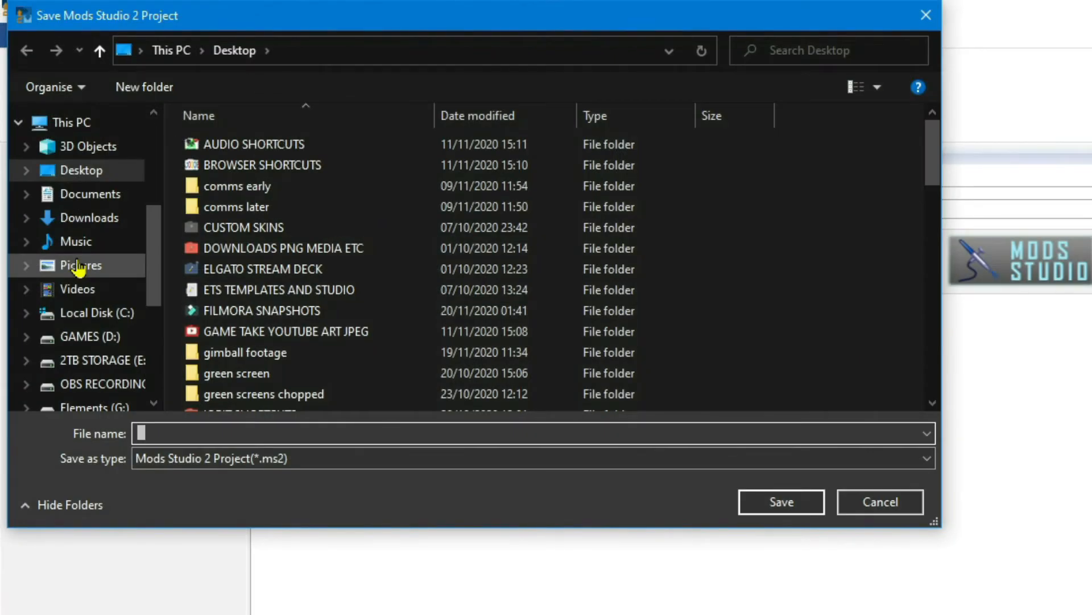
type("wills")
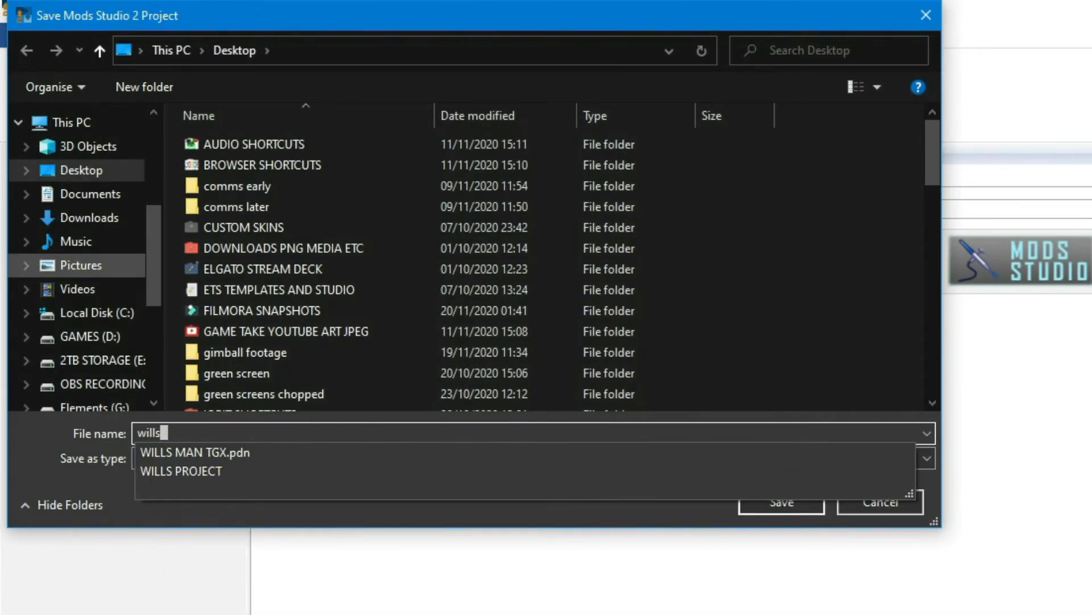
type(" tgx")
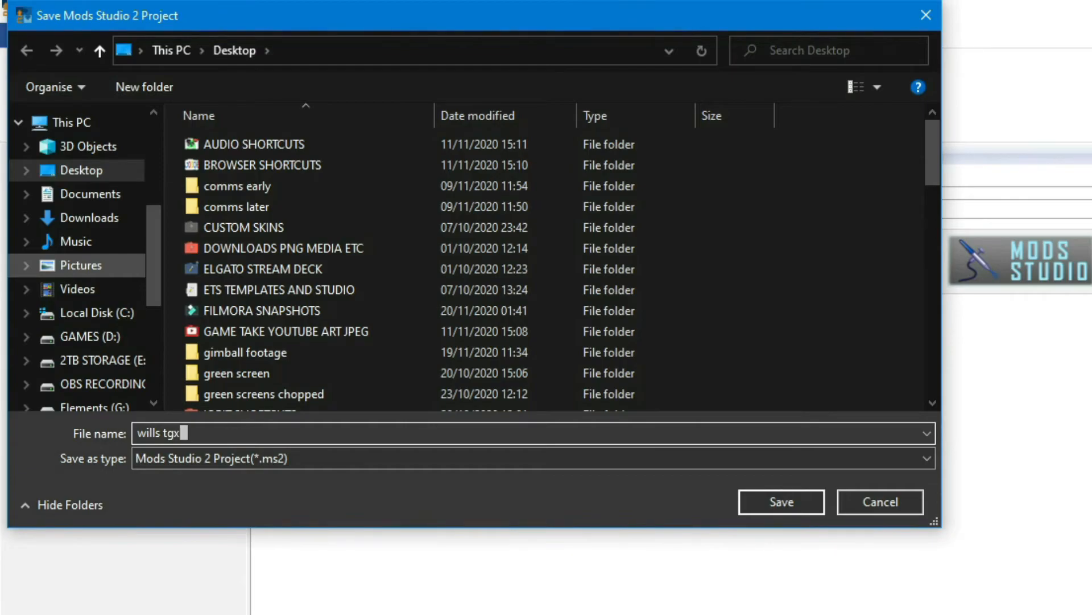
type(" 4")
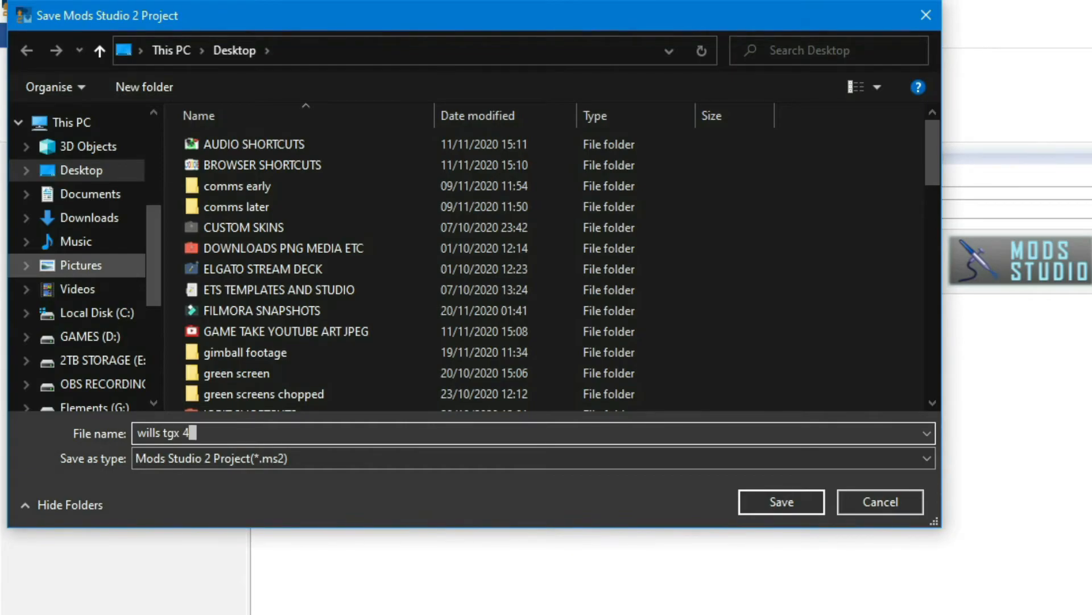
left_click(781, 507)
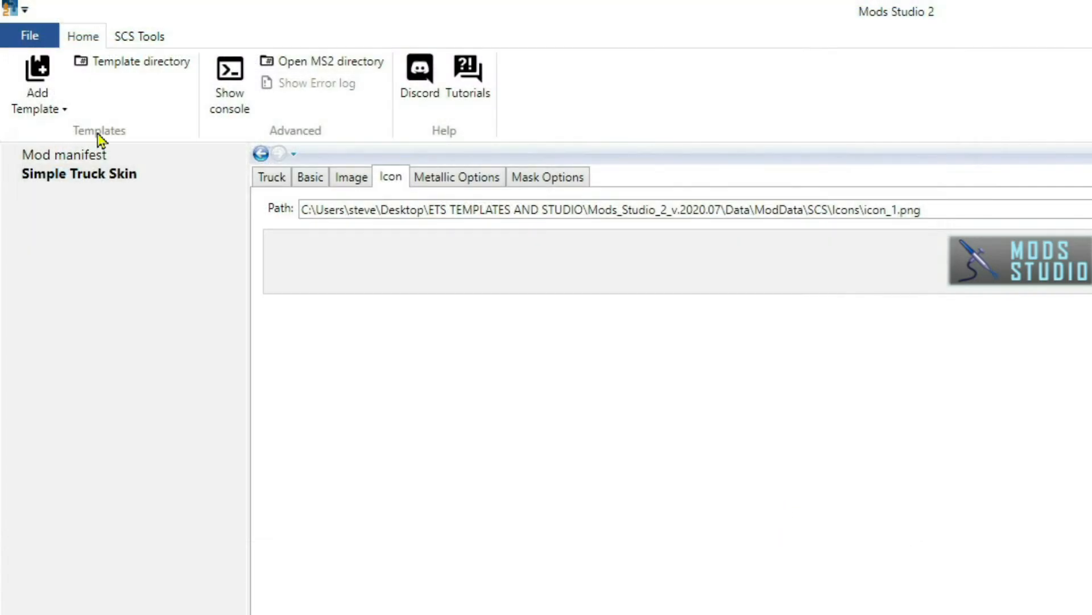
Step: Export the mod to the Desktop as the SCS file "wmyers int transport 4" and show it in its folder
left_click(35, 36)
left_click(99, 304)
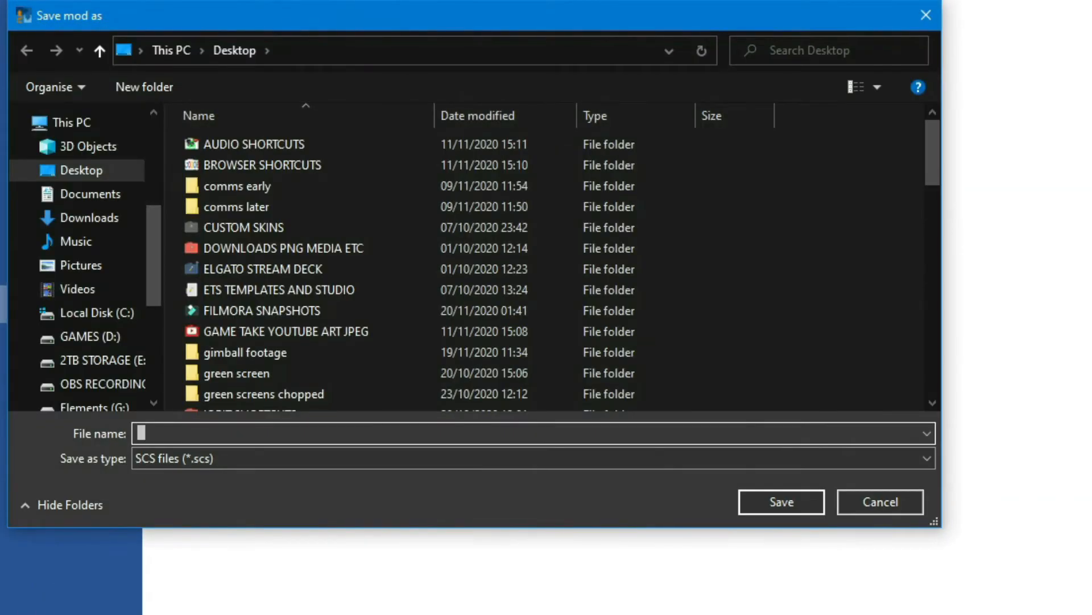
type("wmyers int transport 4")
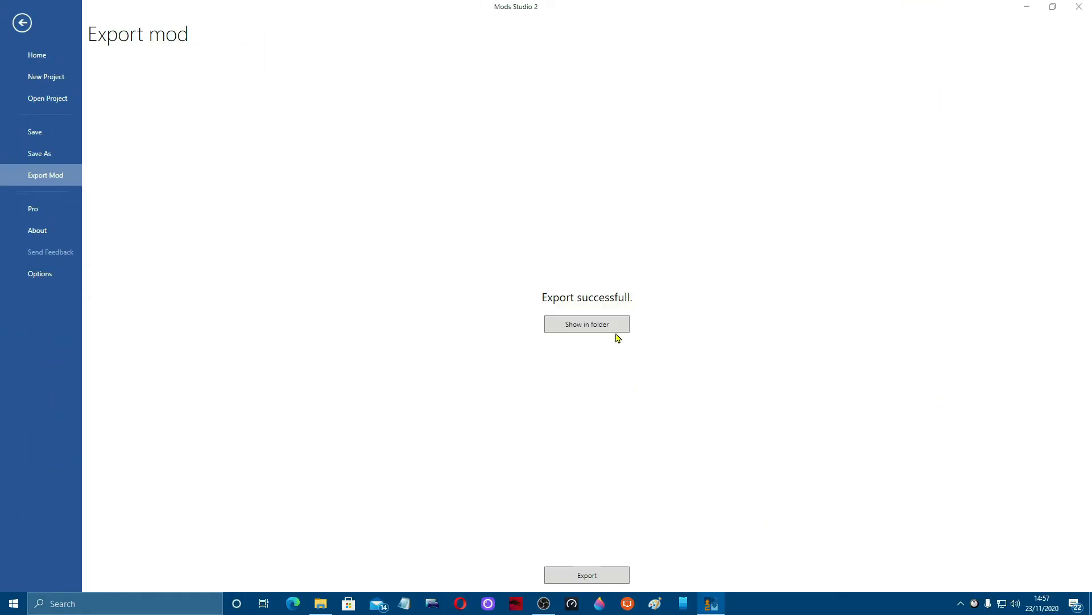
left_click(609, 324)
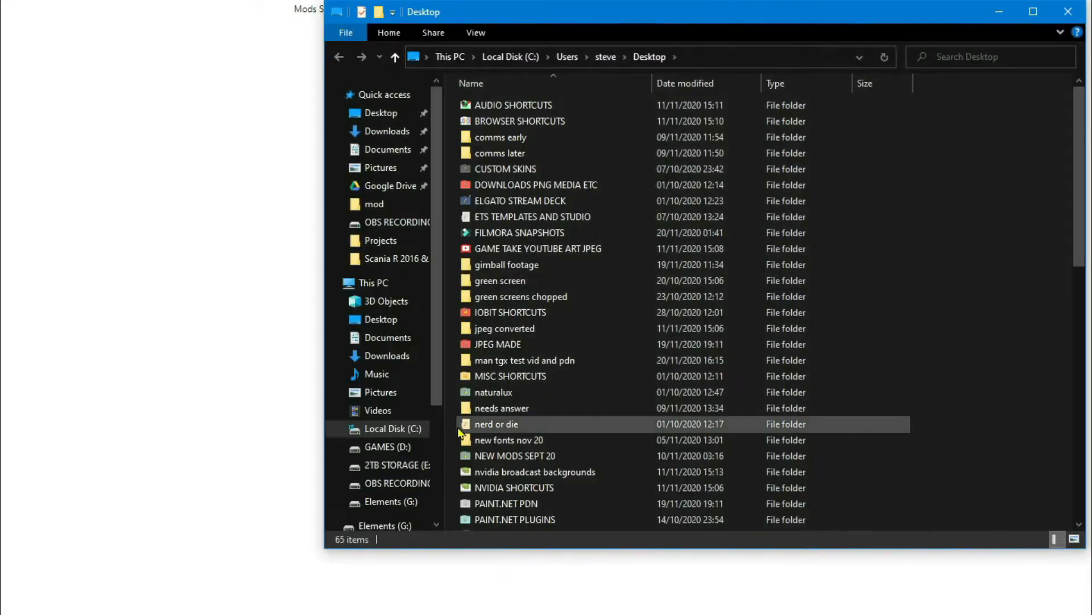
Step: Move wmyers int transport 4.scs from the Desktop into the mod folder of Euro Truck Simulator 2 in Documents
scroll(1014, 233, "down", 5)
scroll(1015, 233, "down", 8)
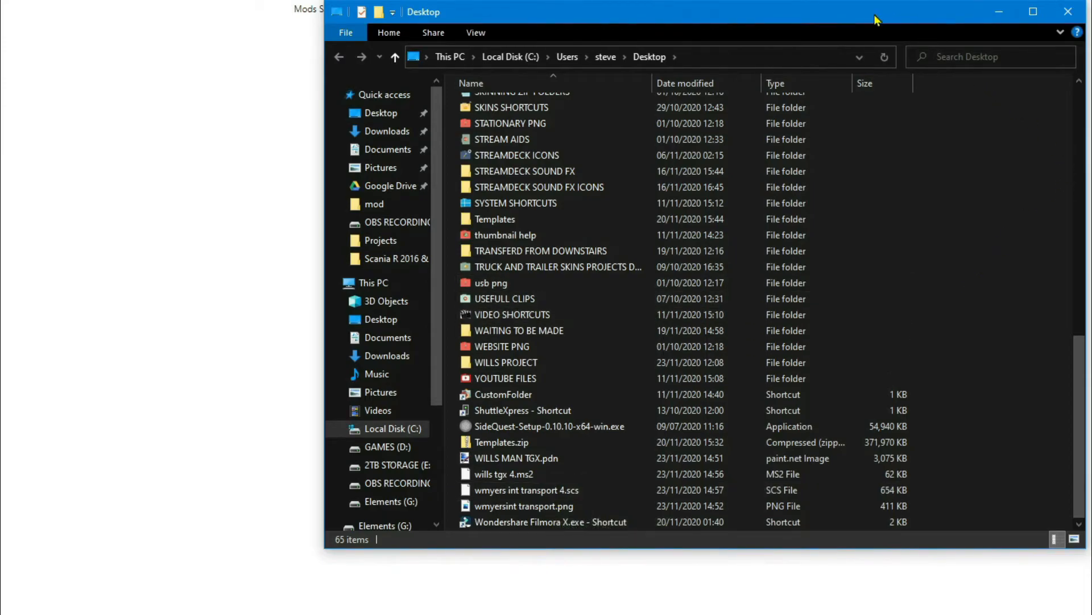
left_click_drag(876, 20, 854, 20)
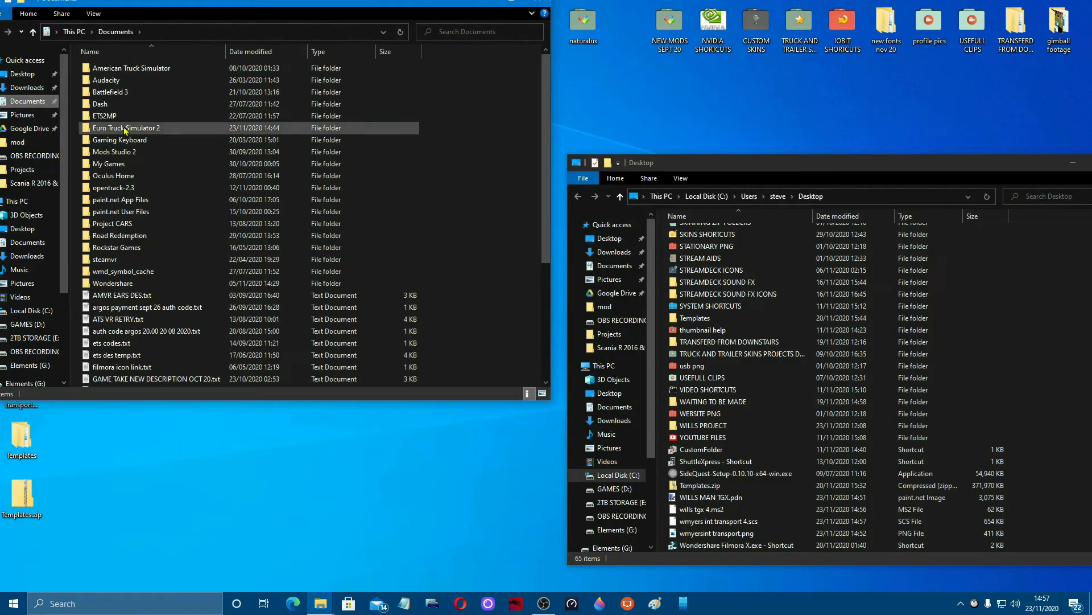
double_click(125, 130)
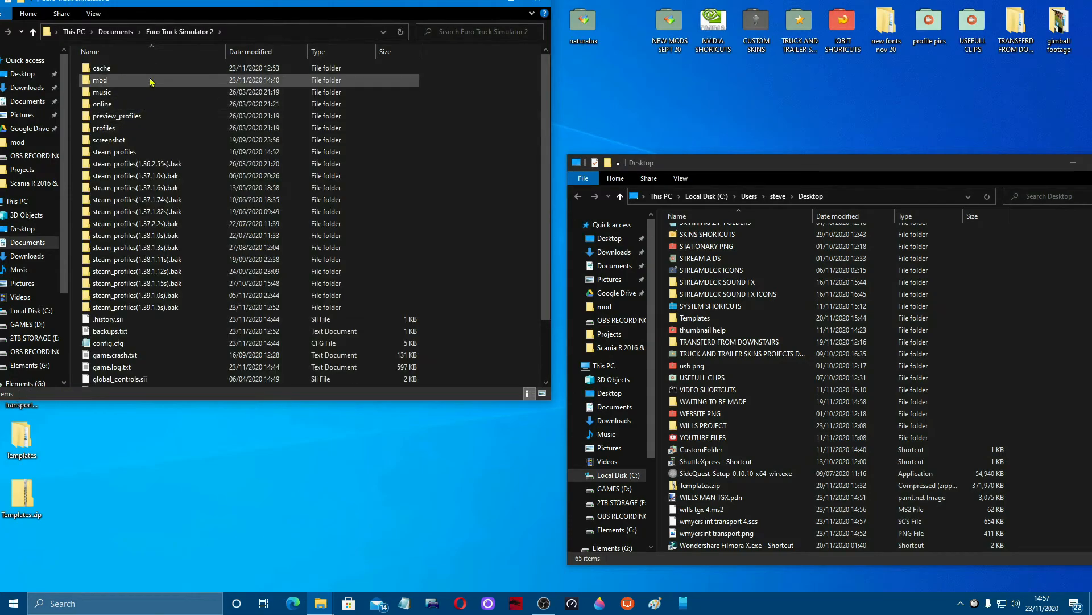
double_click(150, 81)
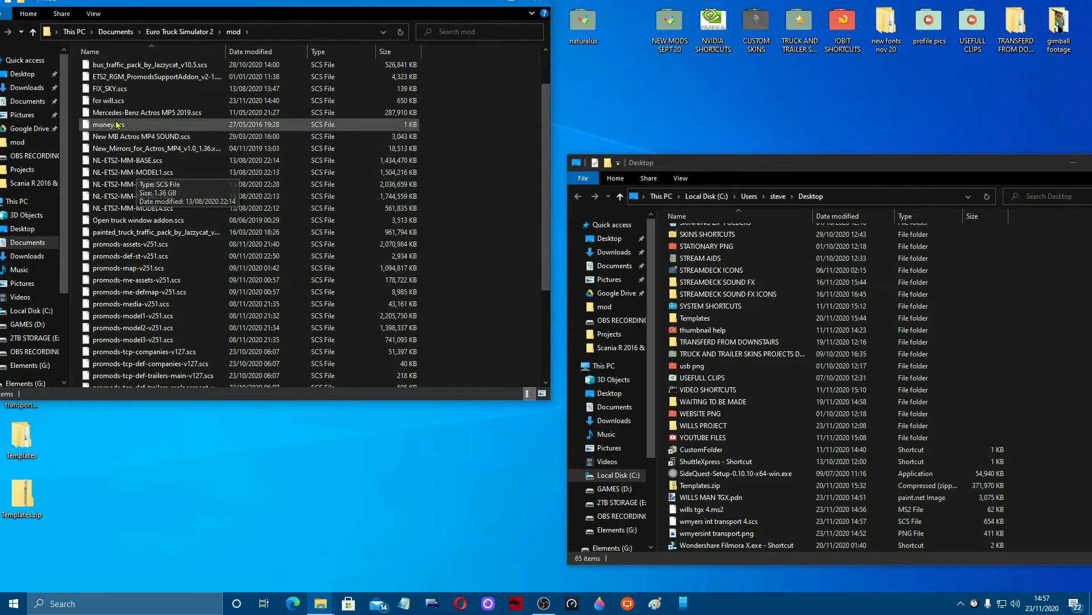
left_click_drag(742, 163, 700, 7)
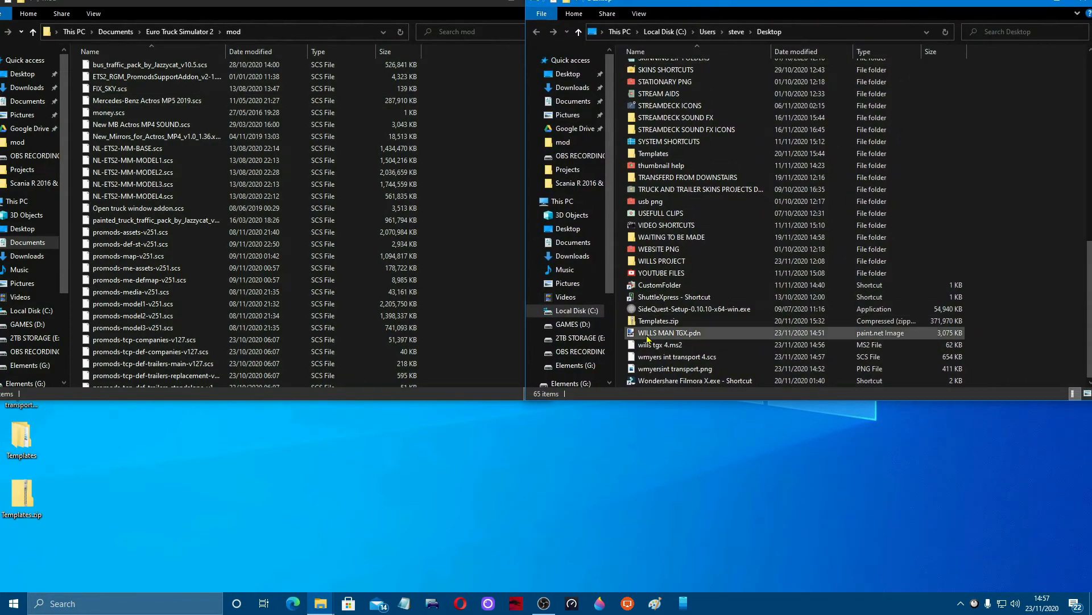
left_click(672, 362)
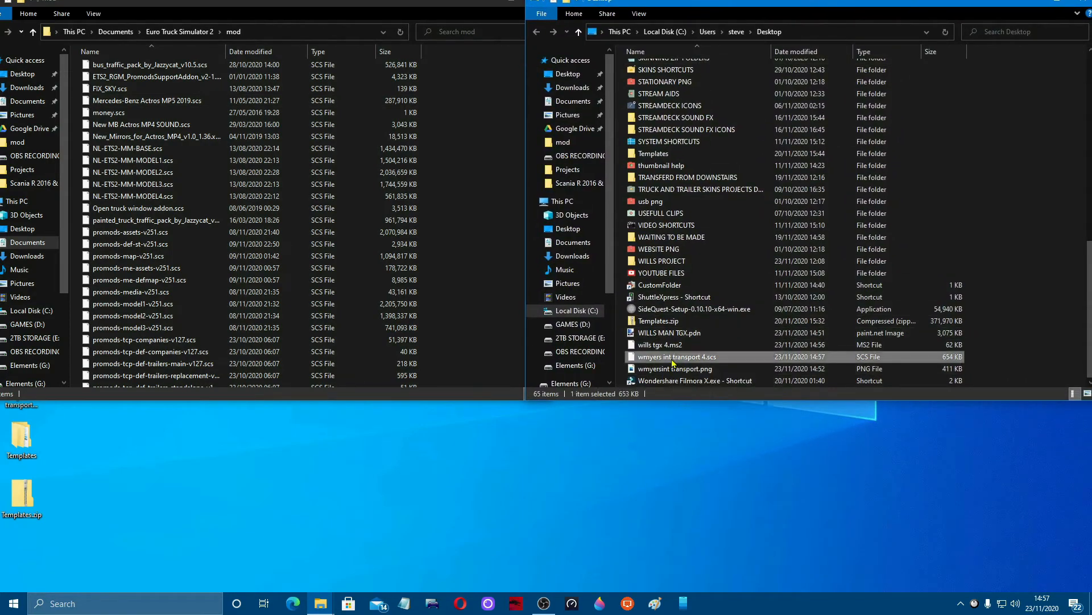
left_click_drag(673, 362, 461, 340)
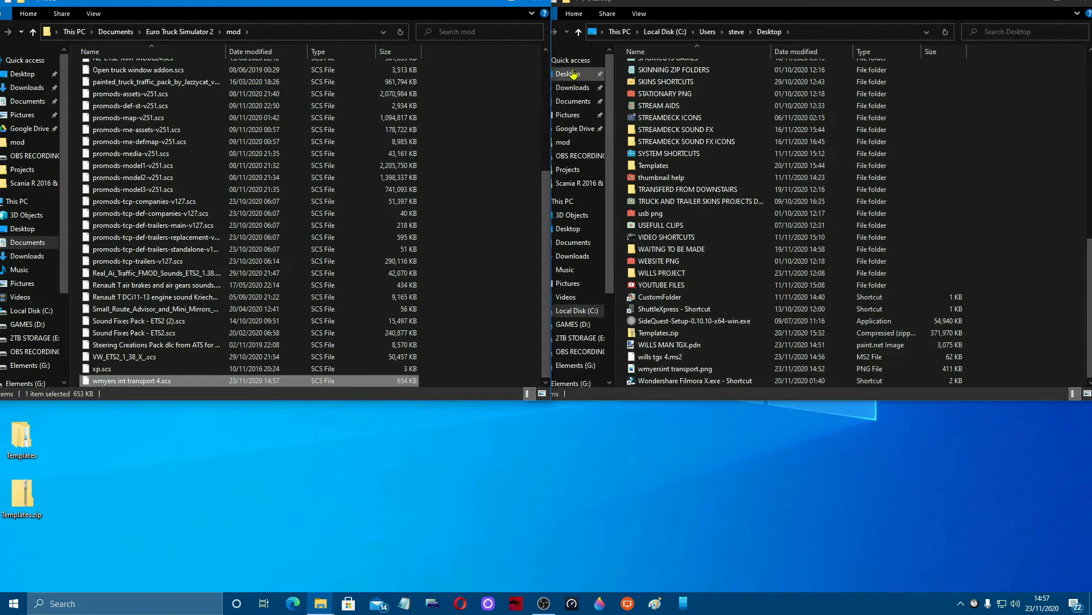
left_click(545, 2)
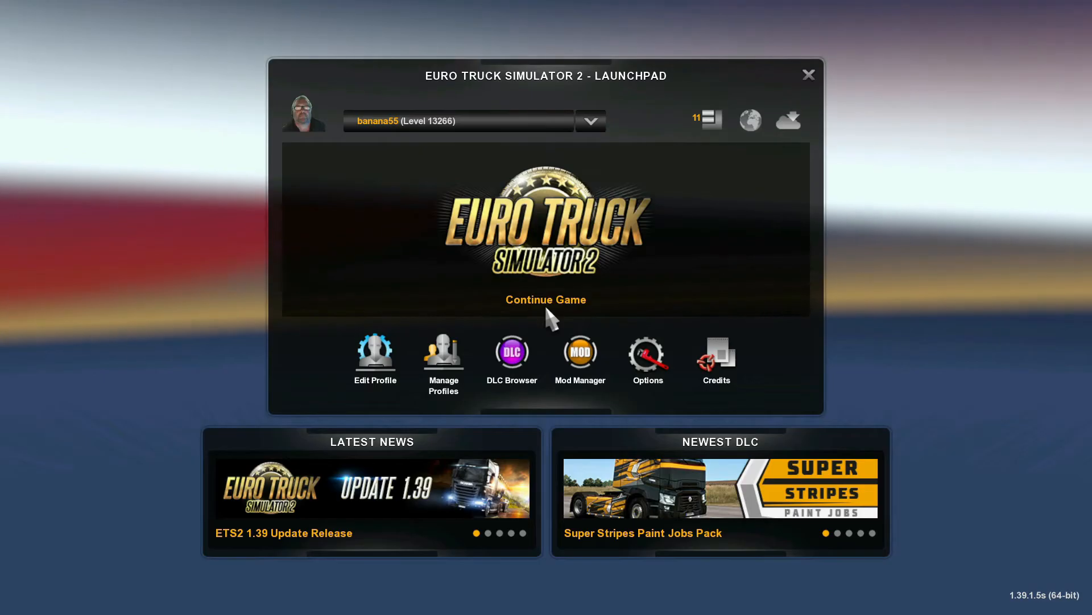
Step: In the Euro Truck Simulator 2 mod manager, deactivate the "for will" mod, activate "wmyers transport" and confirm the changes
left_click(586, 359)
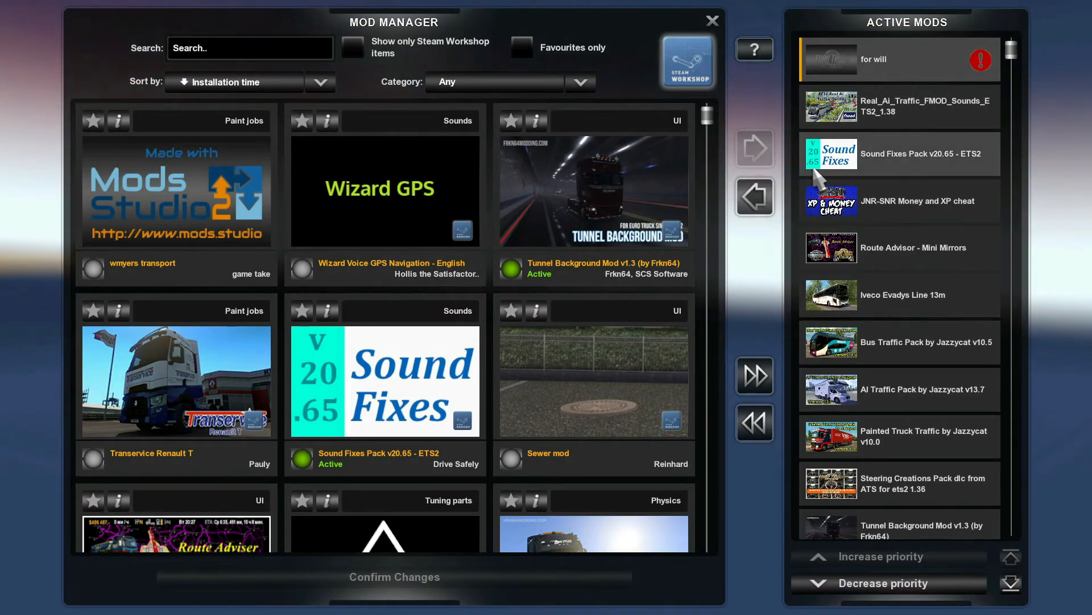
left_click(754, 198)
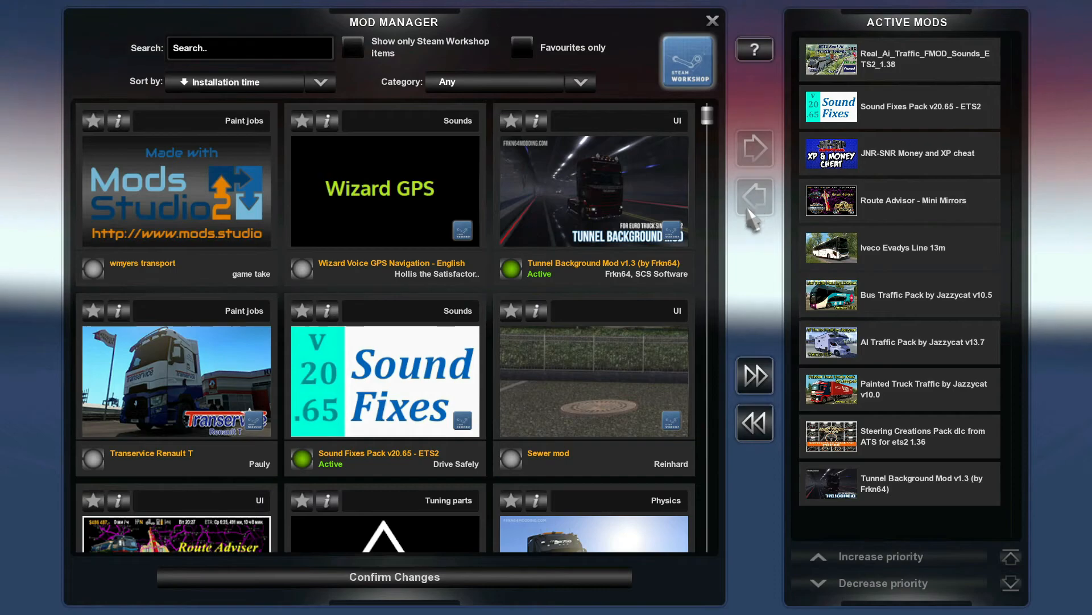
left_click(94, 270)
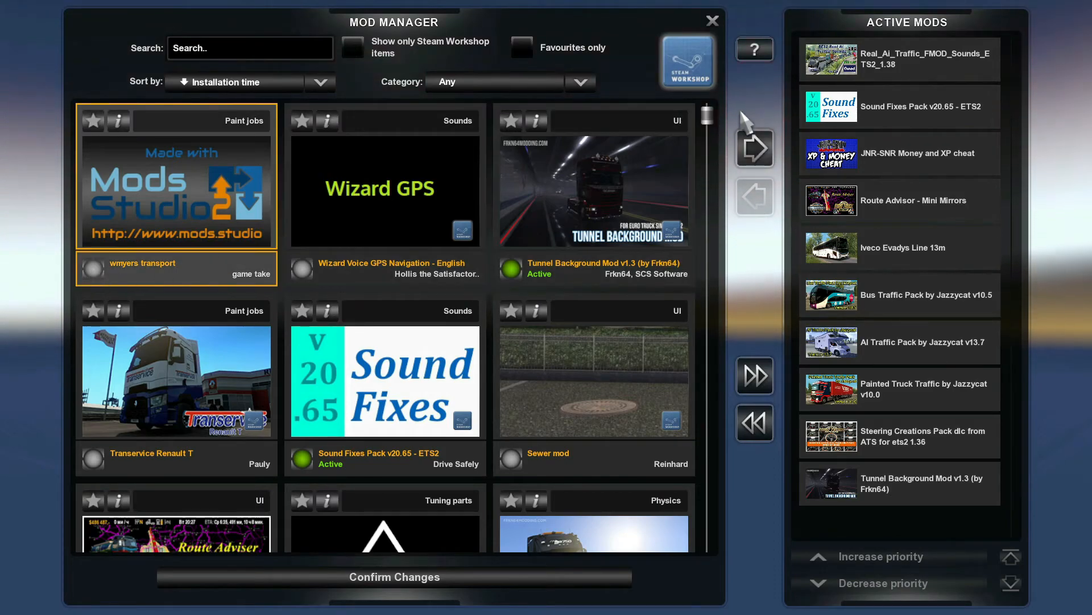
left_click(752, 149)
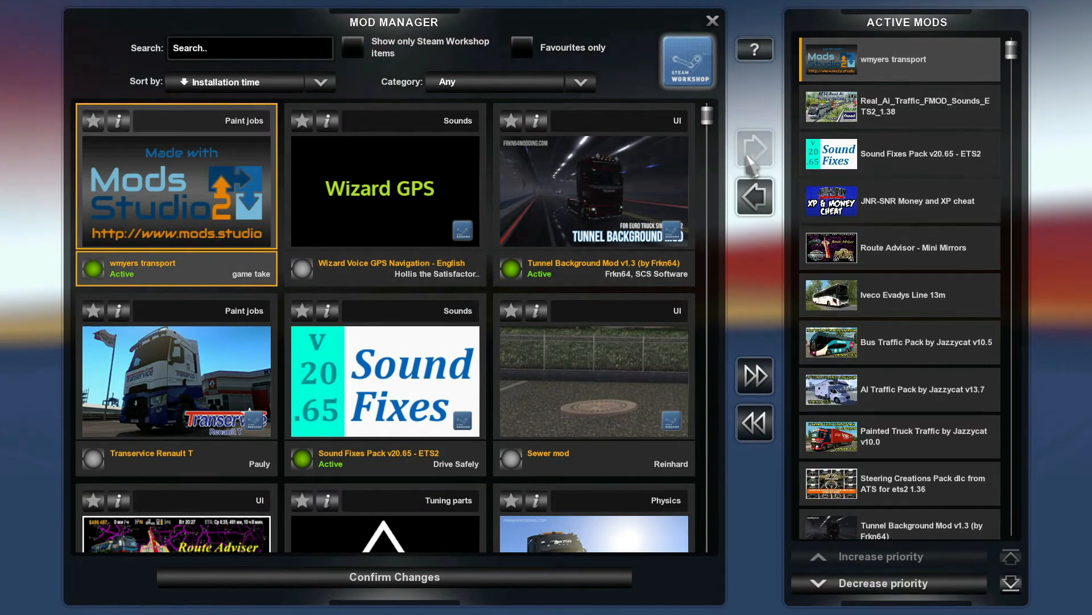
left_click(378, 576)
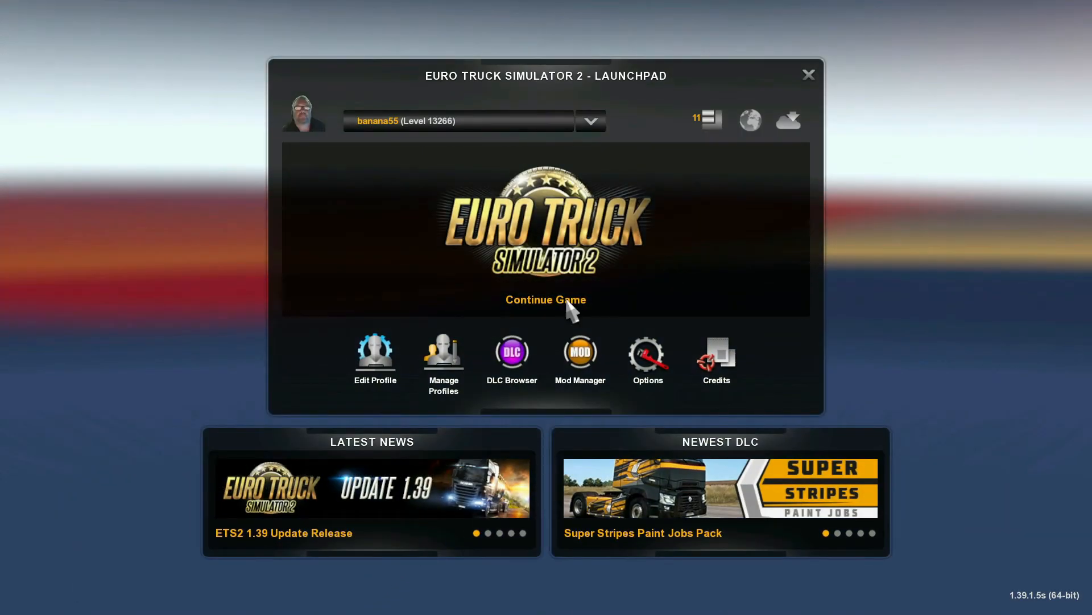
Step: Continue the game and open the truck design list in the Truck Browser
left_click(567, 302)
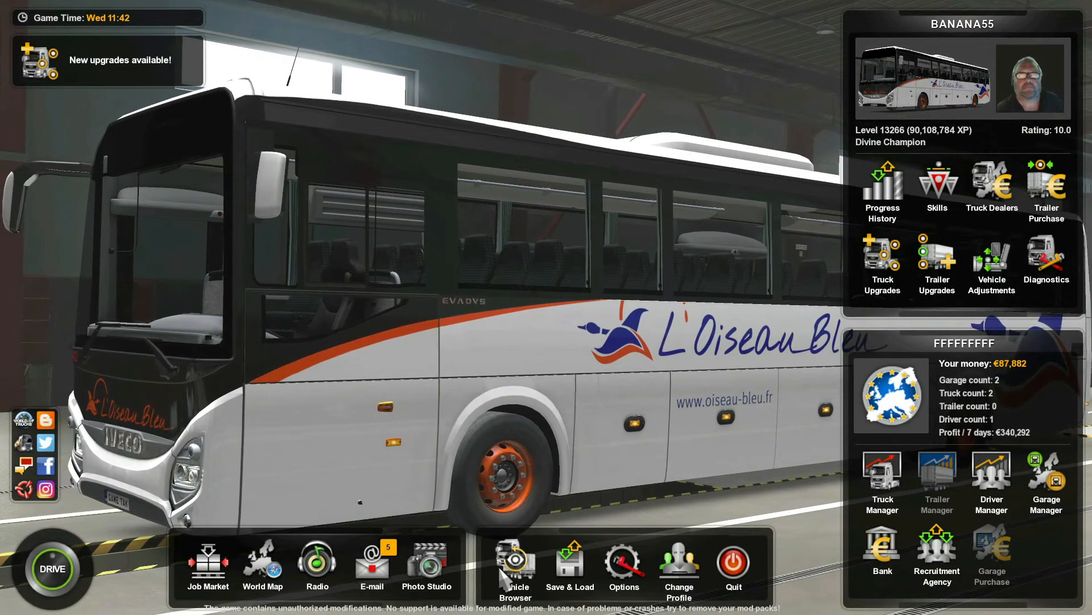
left_click(500, 560)
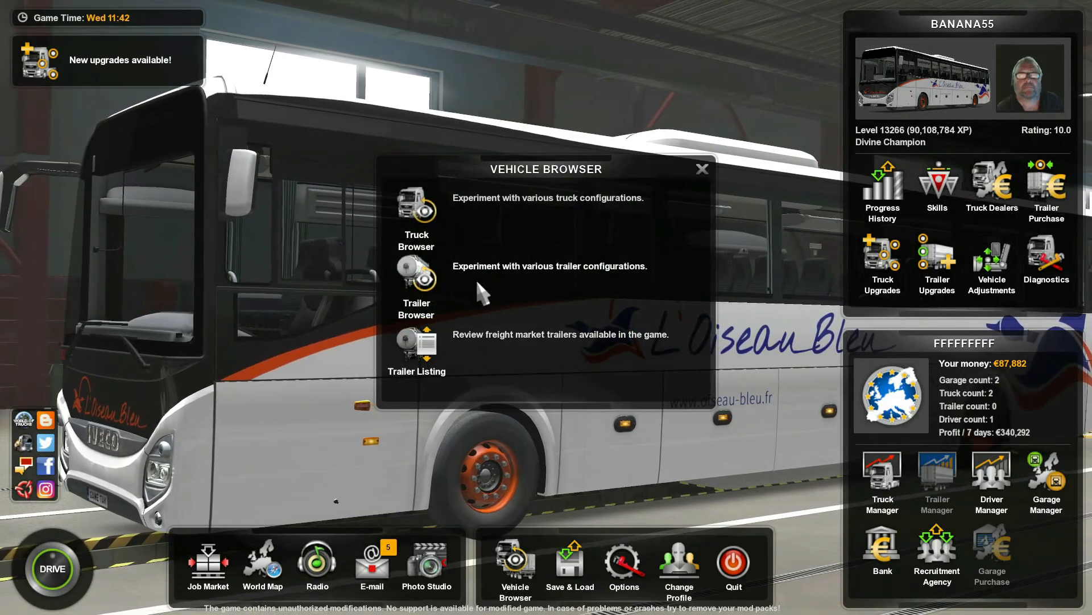
left_click(495, 196)
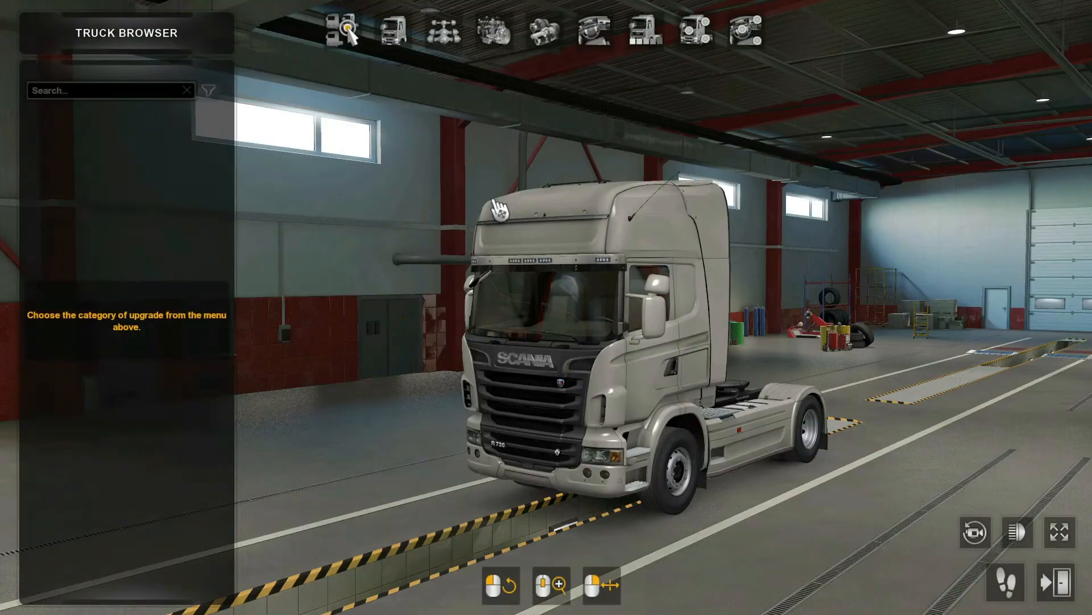
left_click(341, 29)
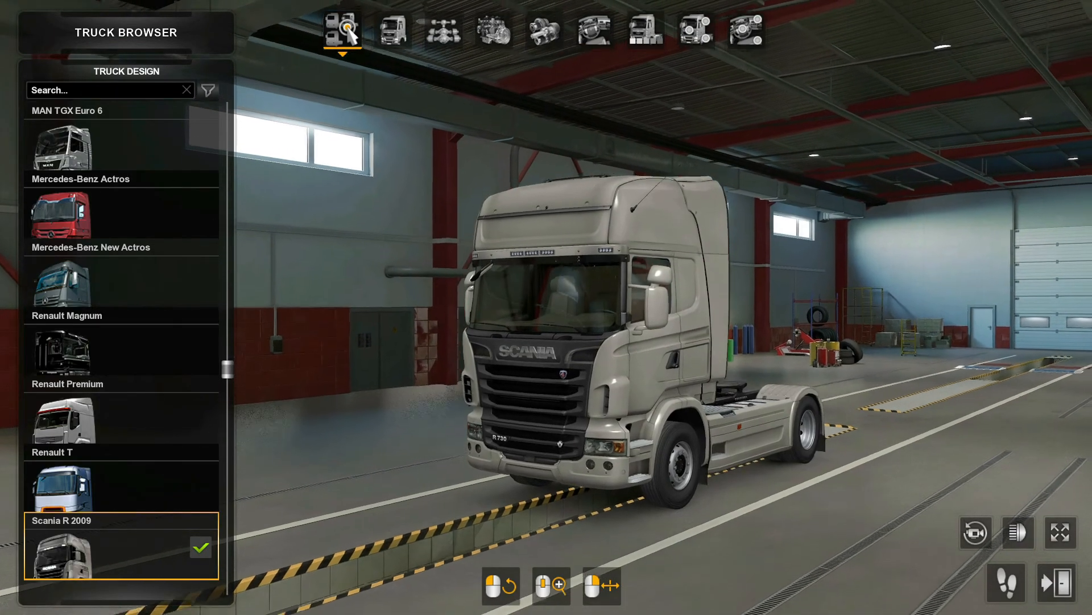
Step: Choose the MAN TGX as the truck design and open its cabin options
scroll(239, 370, "up", 1)
left_click(137, 149)
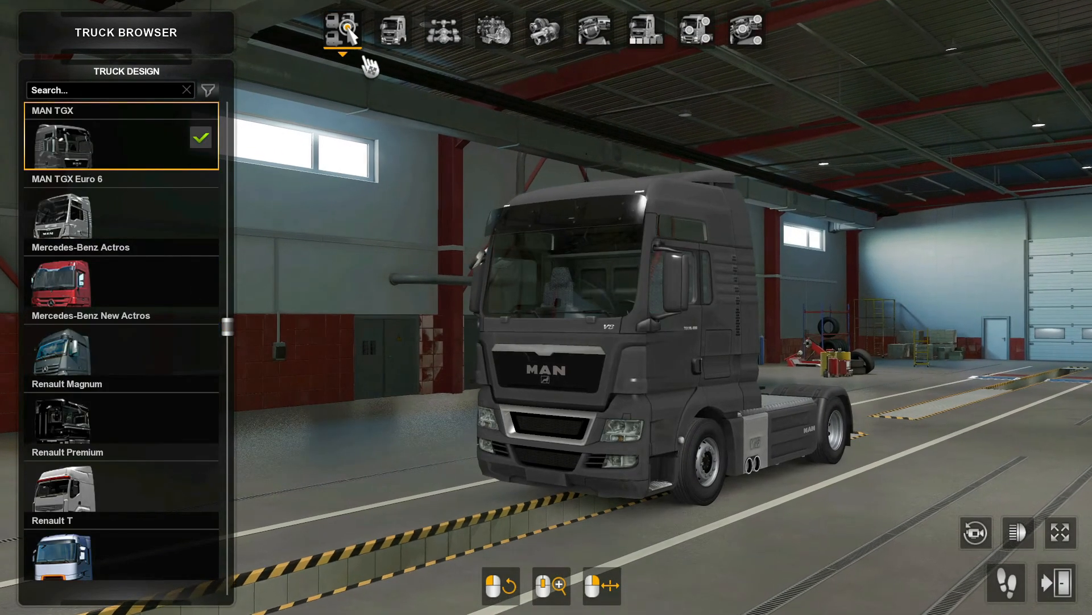
left_click(393, 40)
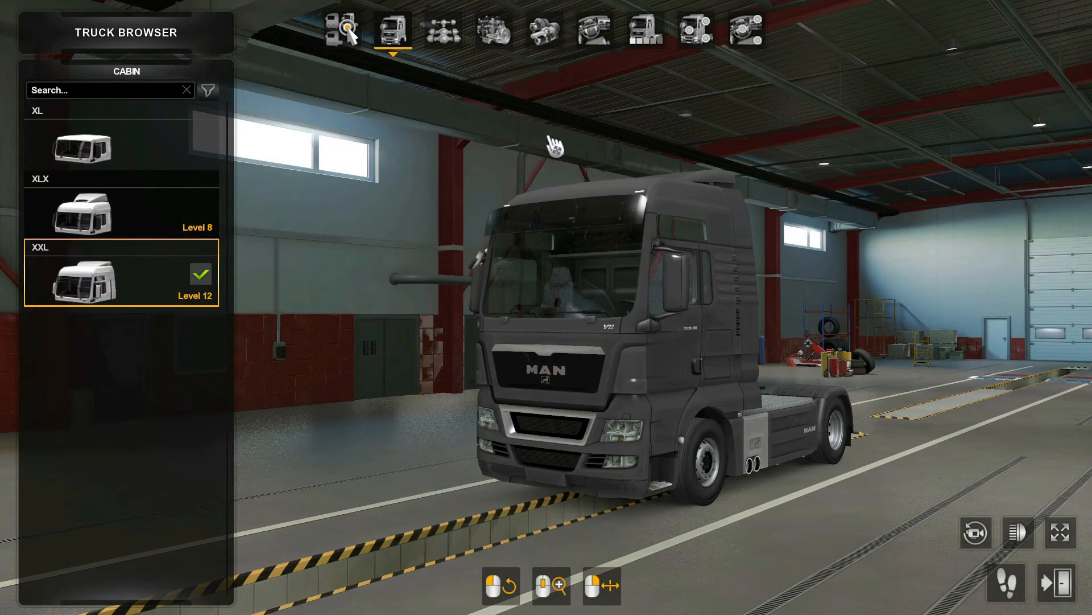
Step: Apply the "wmyers int transport" paint job to the MAN TGX
left_click(645, 34)
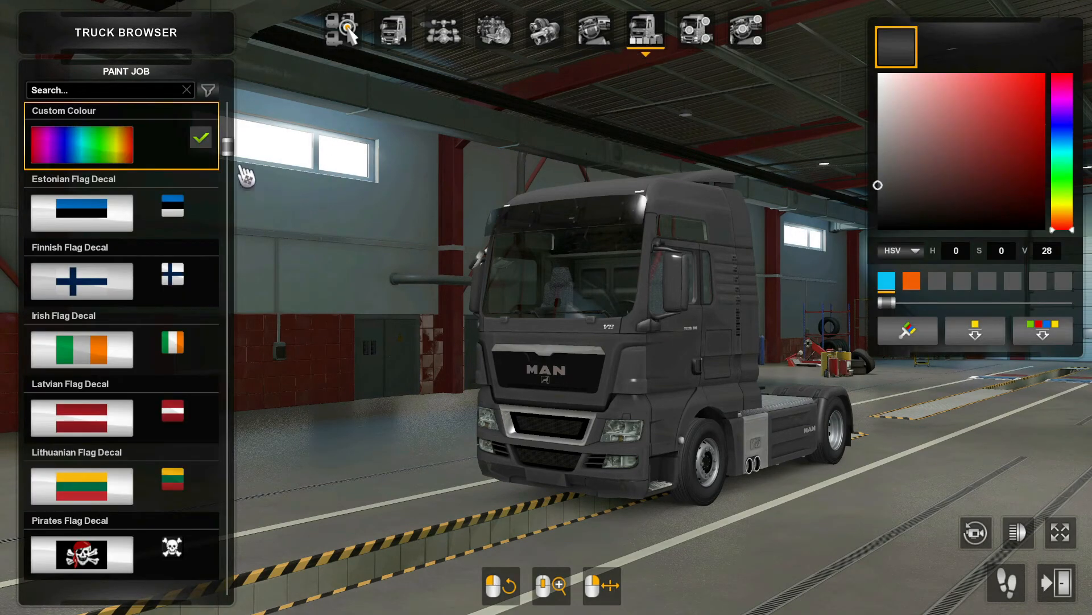
left_click_drag(227, 139, 226, 118)
left_click(114, 151)
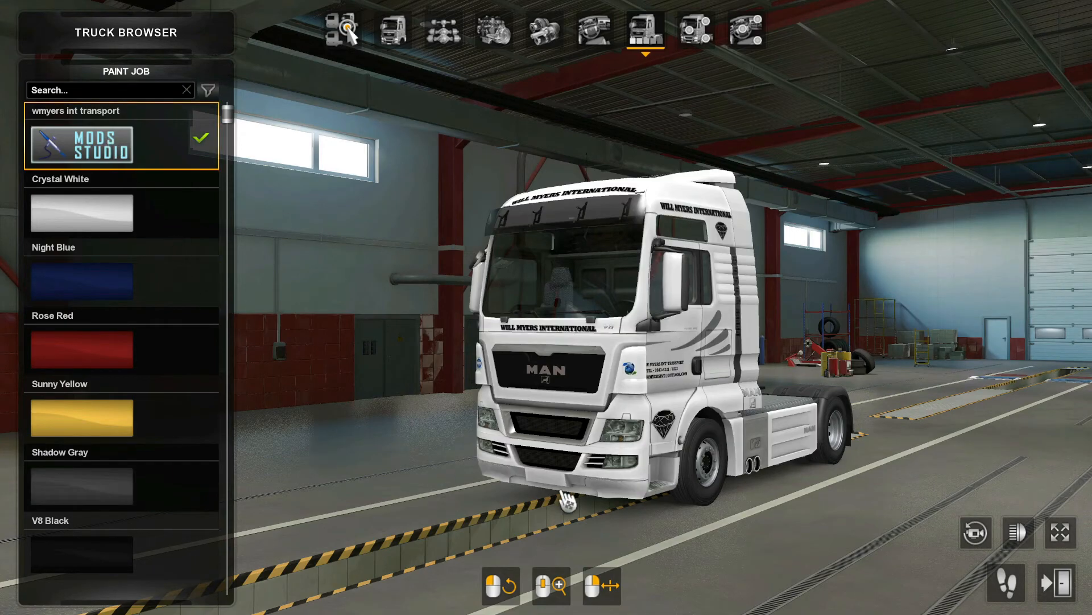
Step: Show the truck in full view and examine the skin's lettering and logos on the front, side and rear of the cab
left_click(1060, 533)
left_click_drag(546, 307, 715, 307)
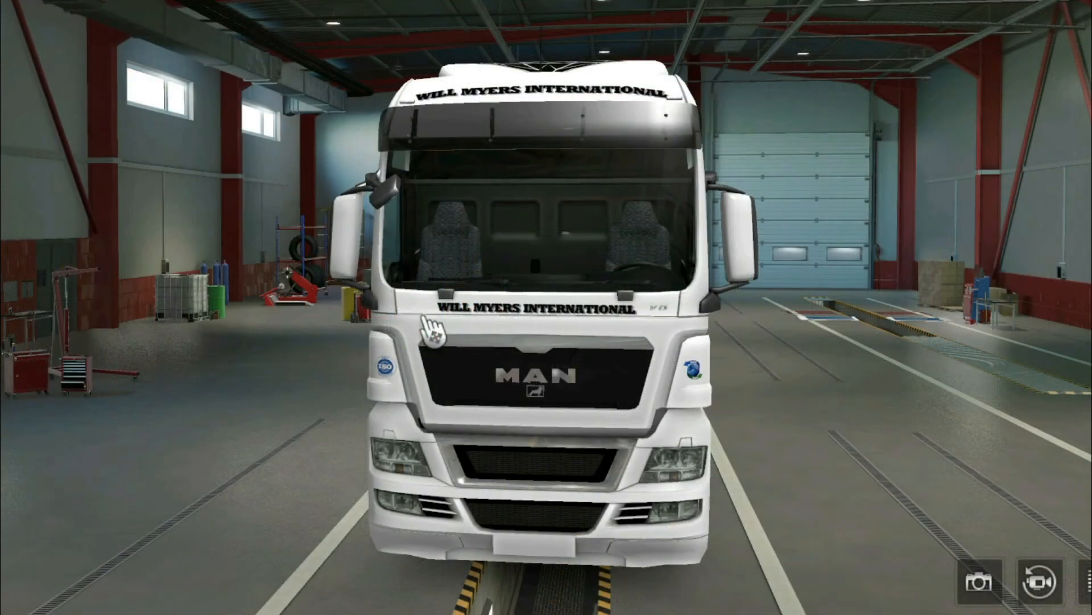
left_click_drag(548, 348, 839, 348)
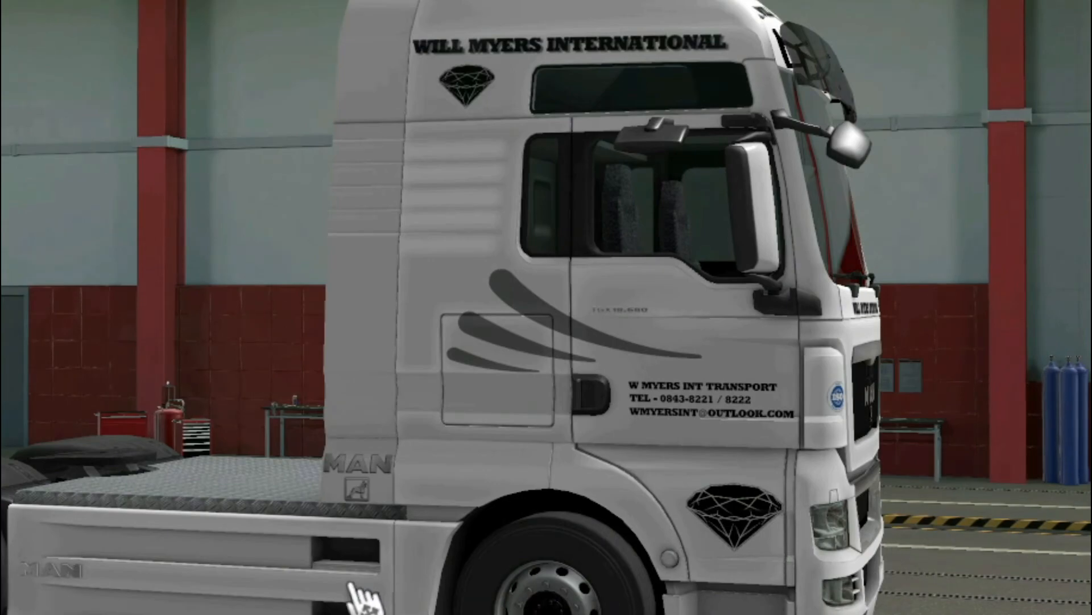
left_click_drag(840, 347, 876, 348)
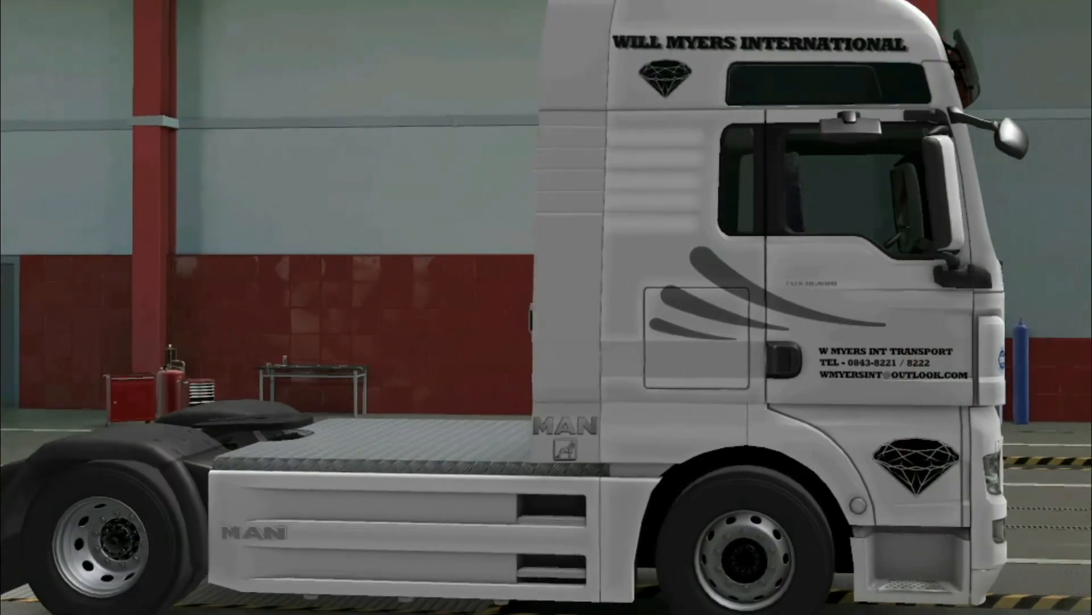
left_click_drag(876, 347, 1081, 348)
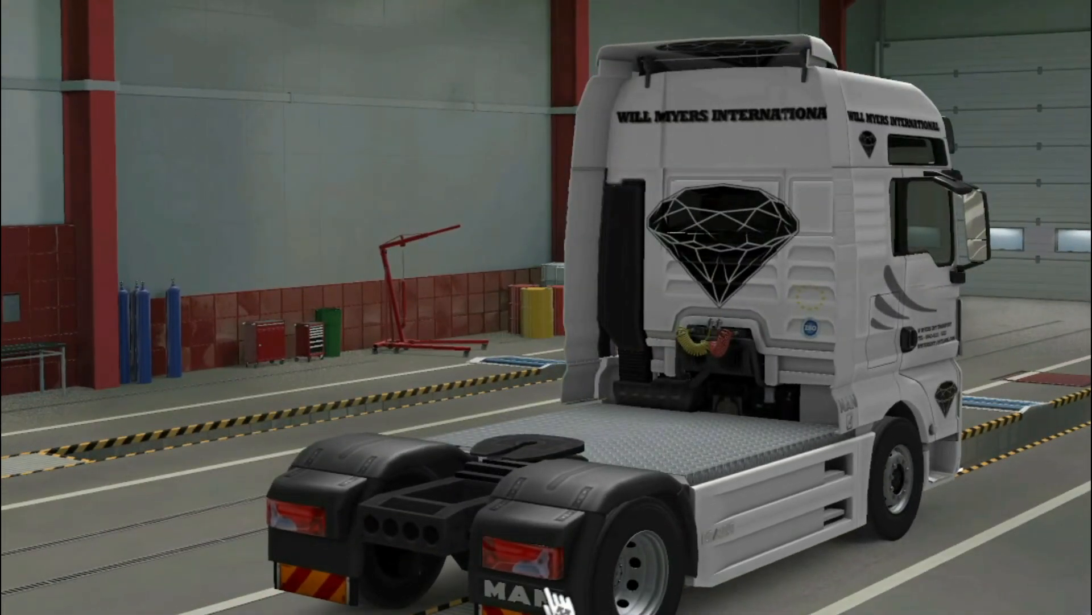